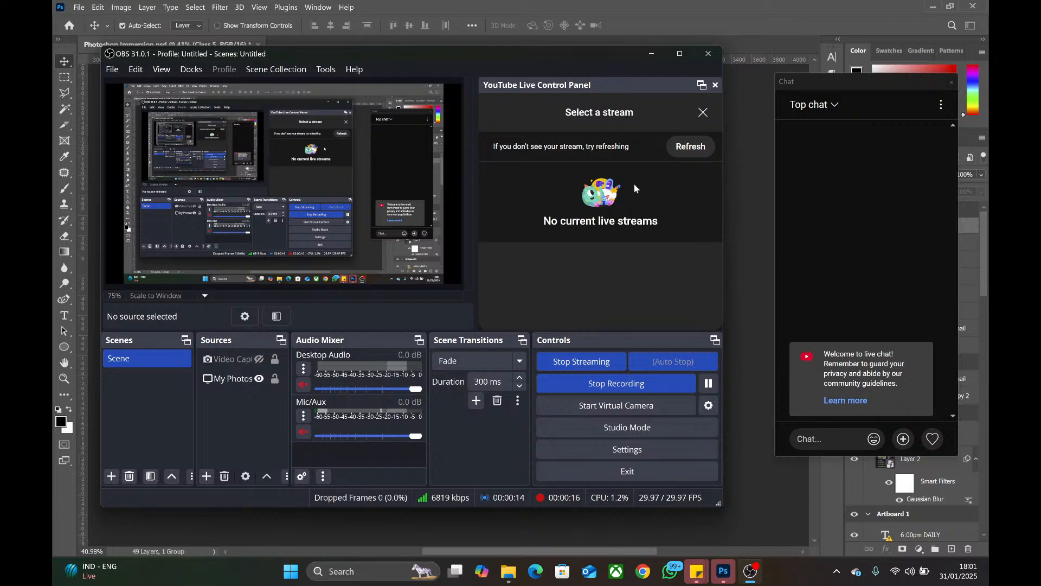
- Connect the YouTube Live Control Panel to the "Photoshop immersion - CLASS 5 Livestream" stream and copy its share link
click(678, 145)
click(637, 184)
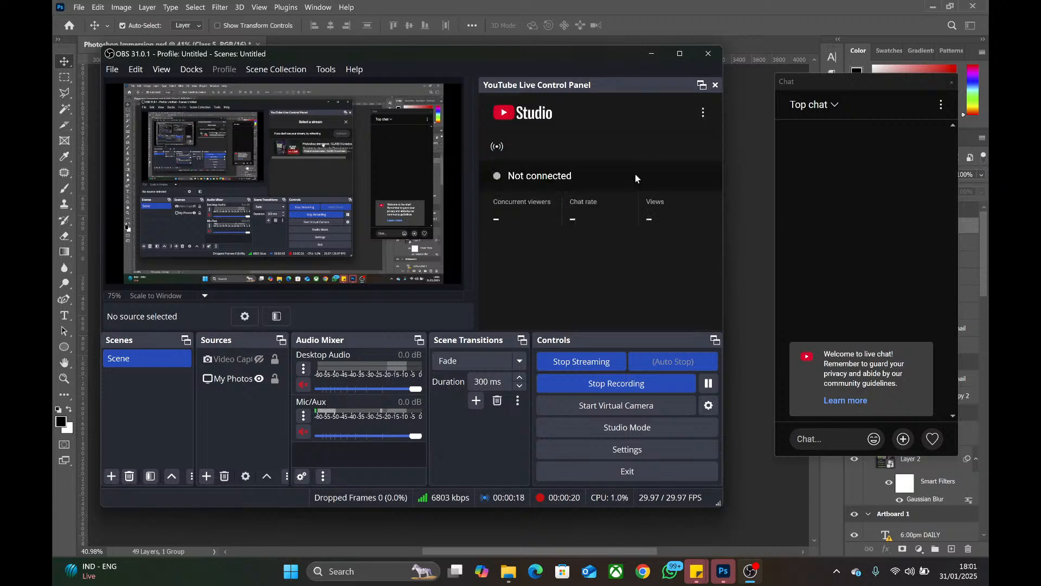
click(678, 113)
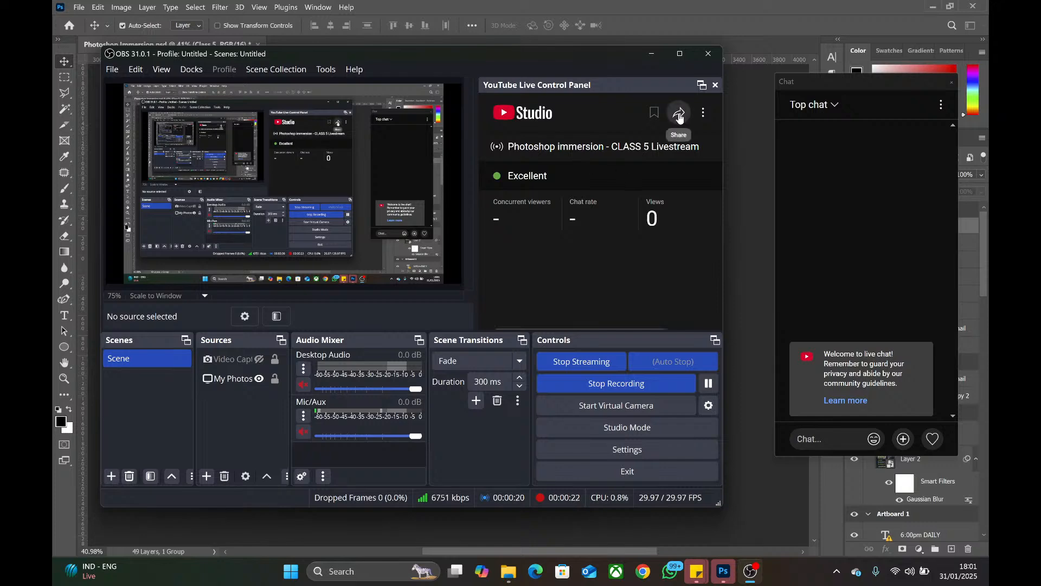
- Switch to Chrome with the channel owner's profile and bring up WhatsApp Web
click(644, 582)
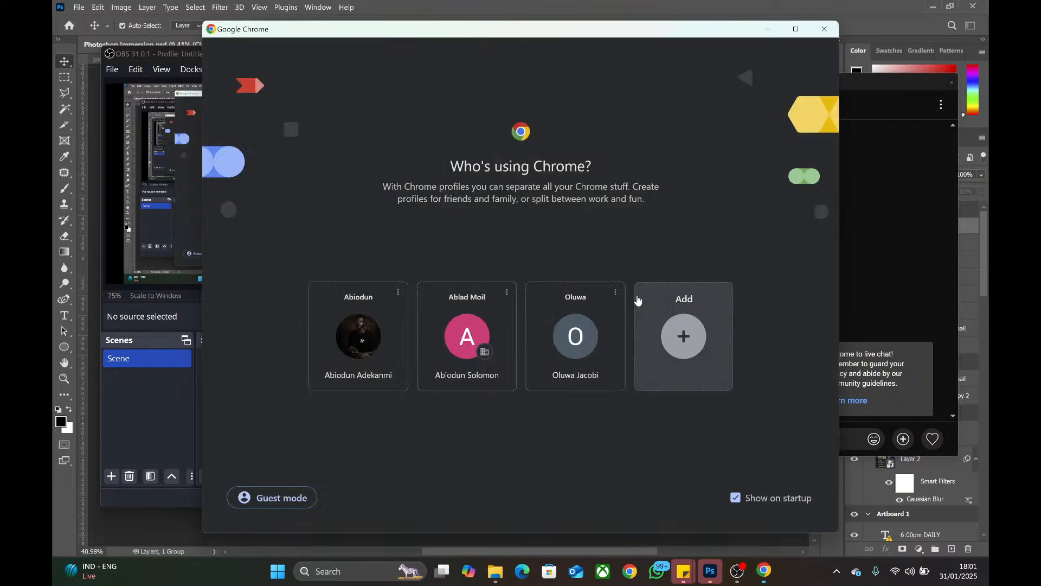
click(381, 320)
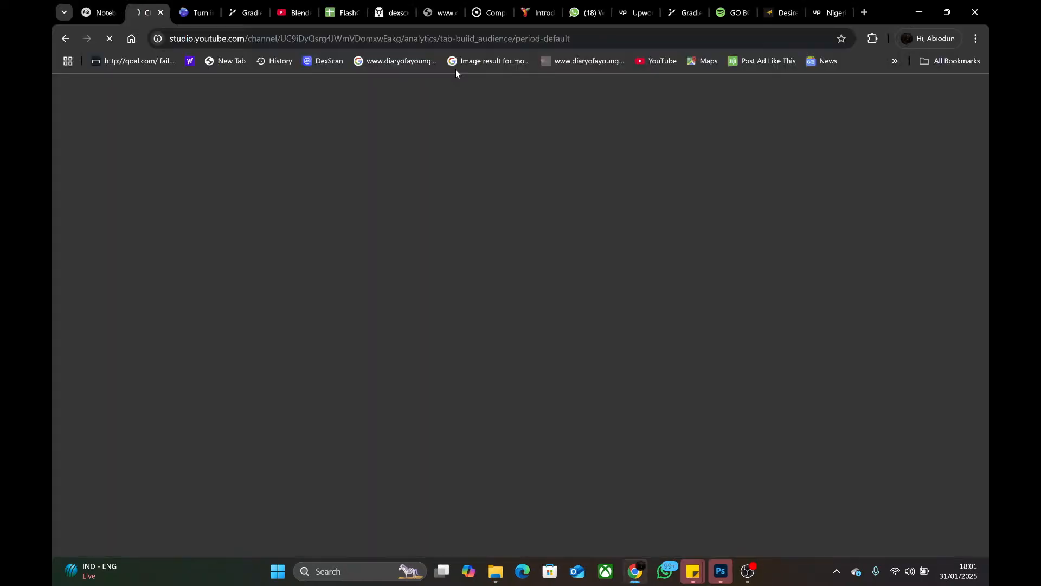
click(583, 12)
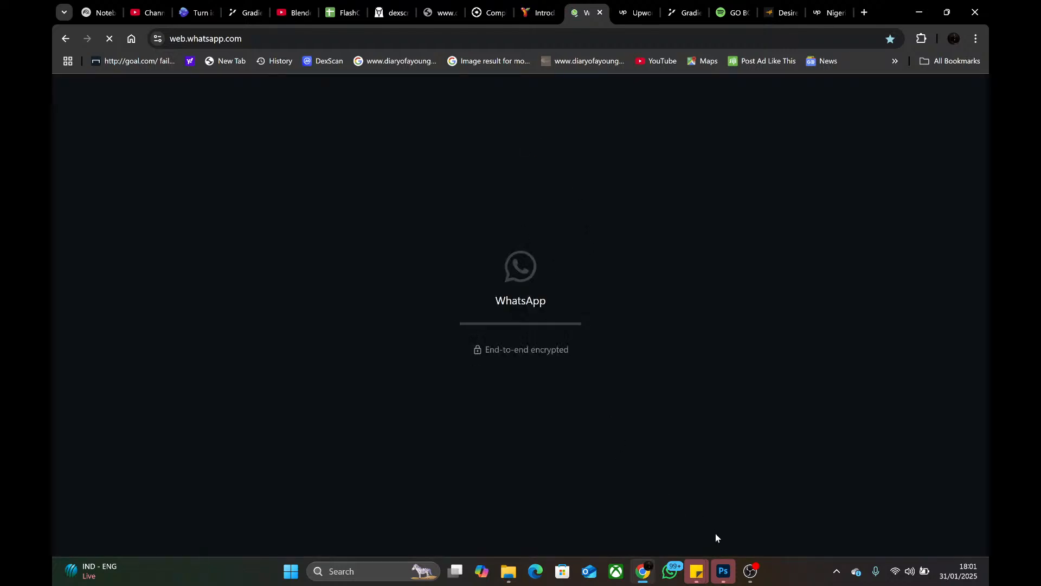
click(748, 570)
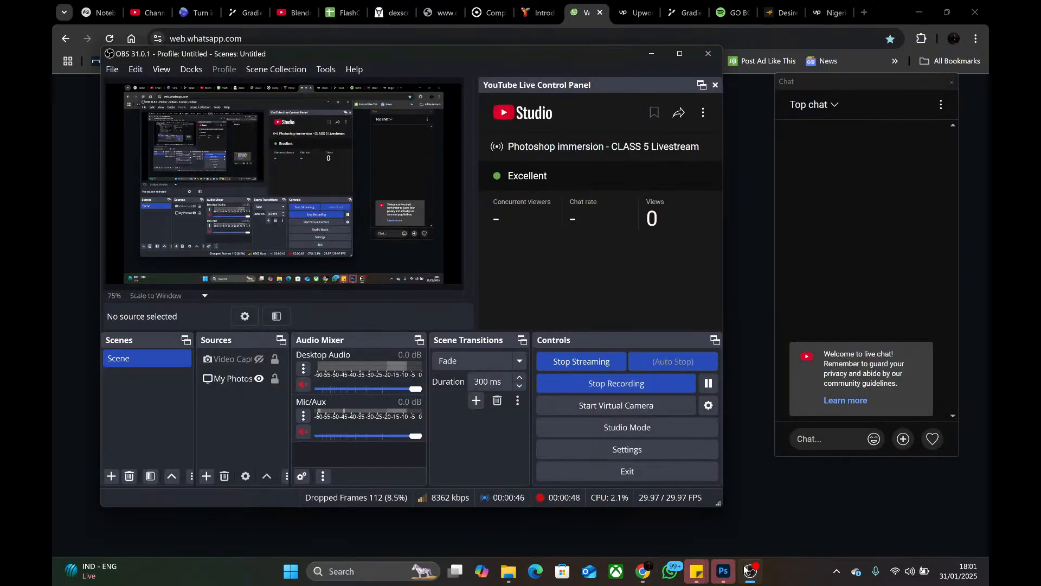
click(749, 569)
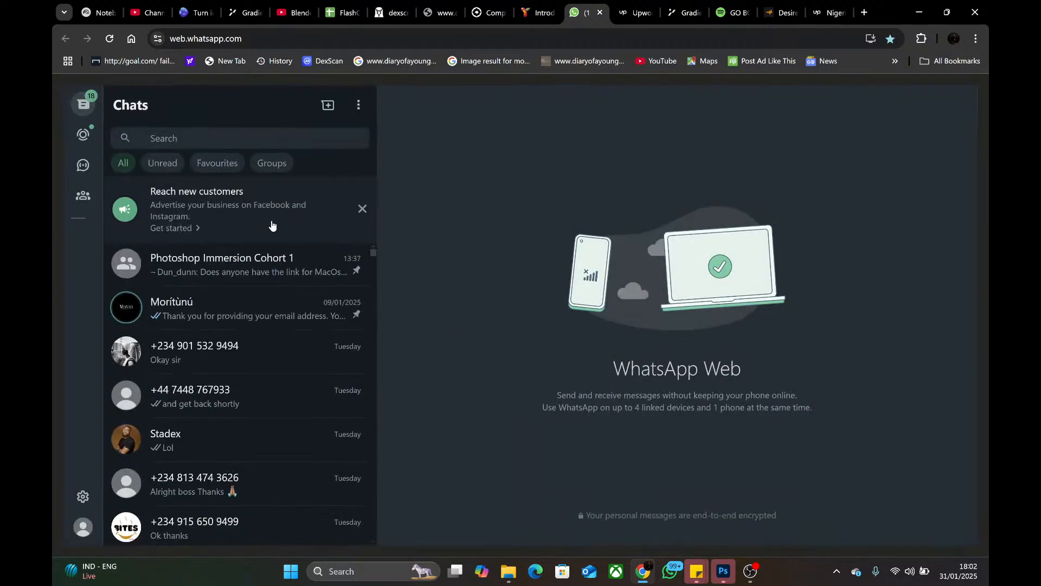
- Send the copied livestream link with the text "Please join class 5 here" to the Photoshop Immersion Cohort 1 group
click(231, 273)
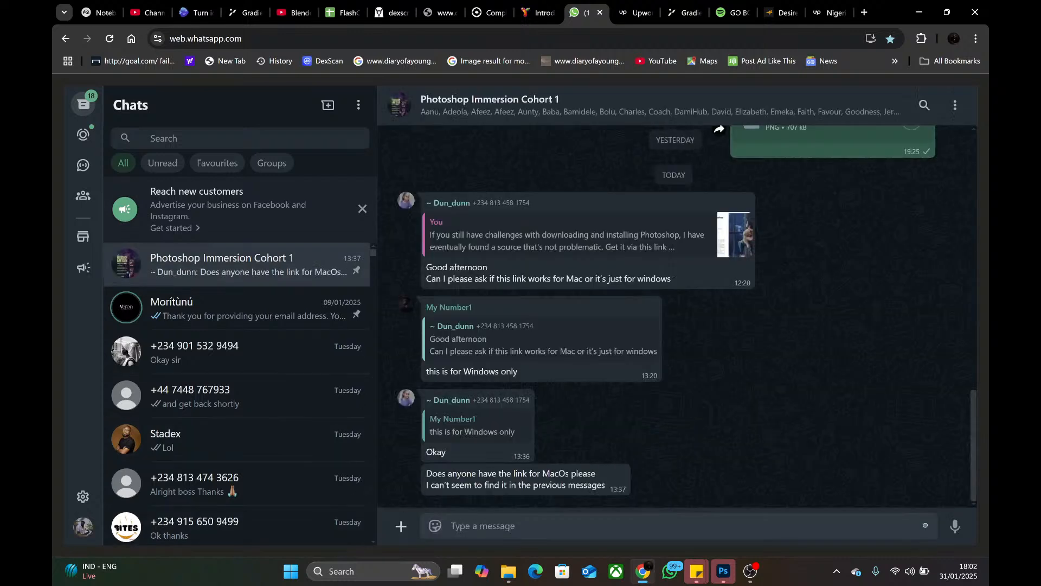
key(ctrl+v)
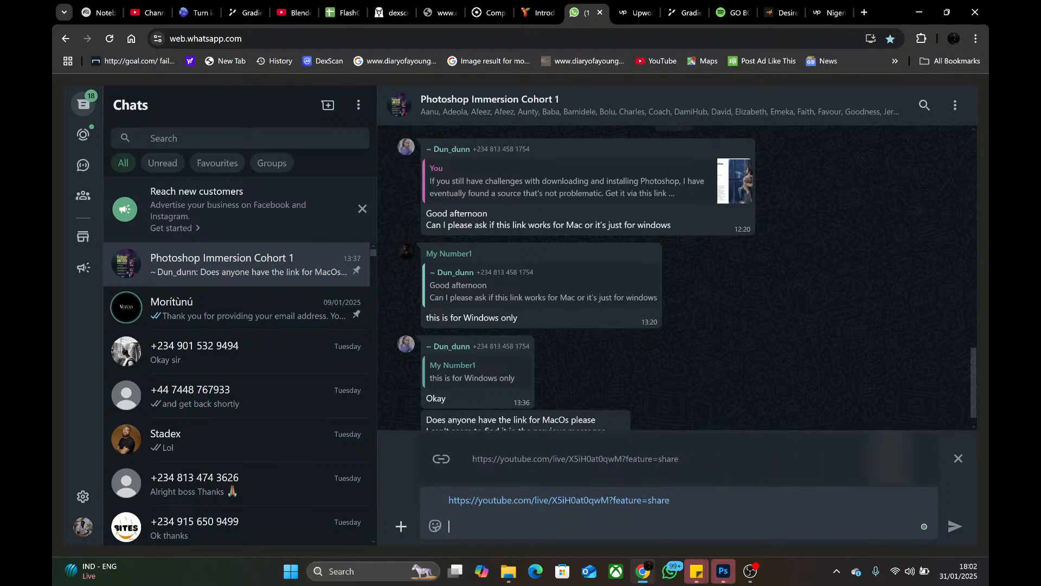
text(Plea)
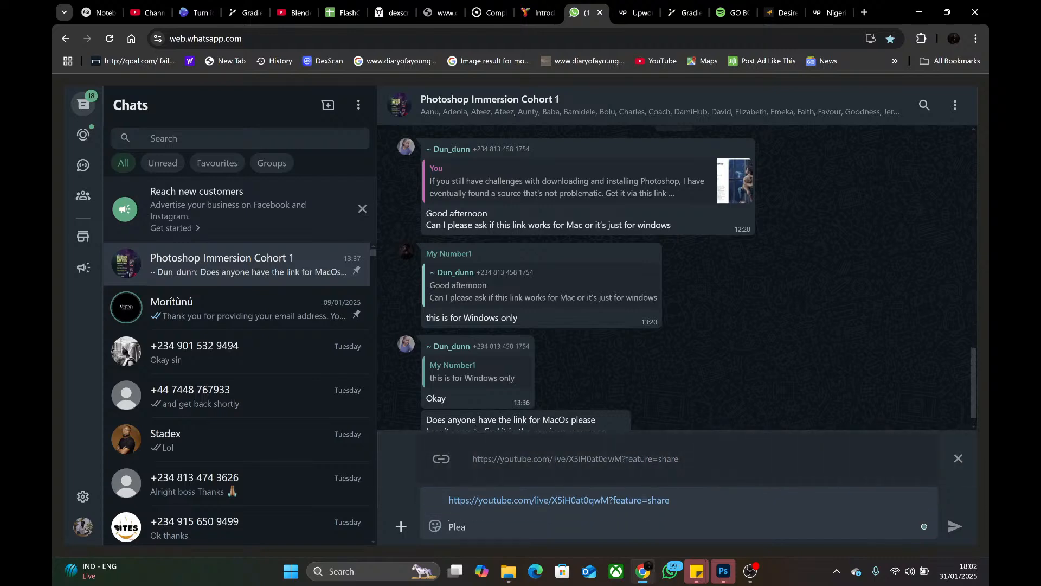
text(se join)
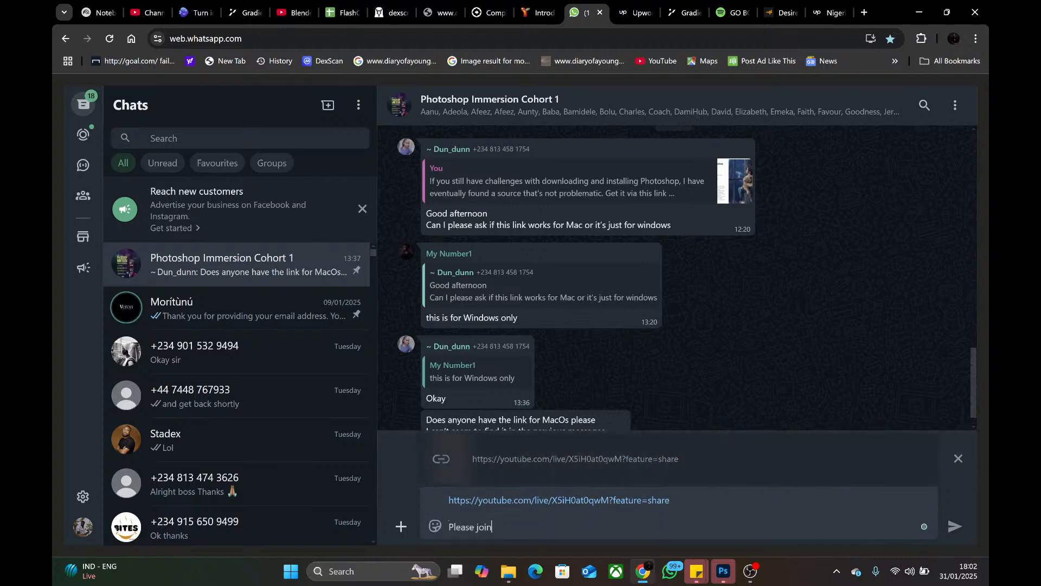
text( class 5)
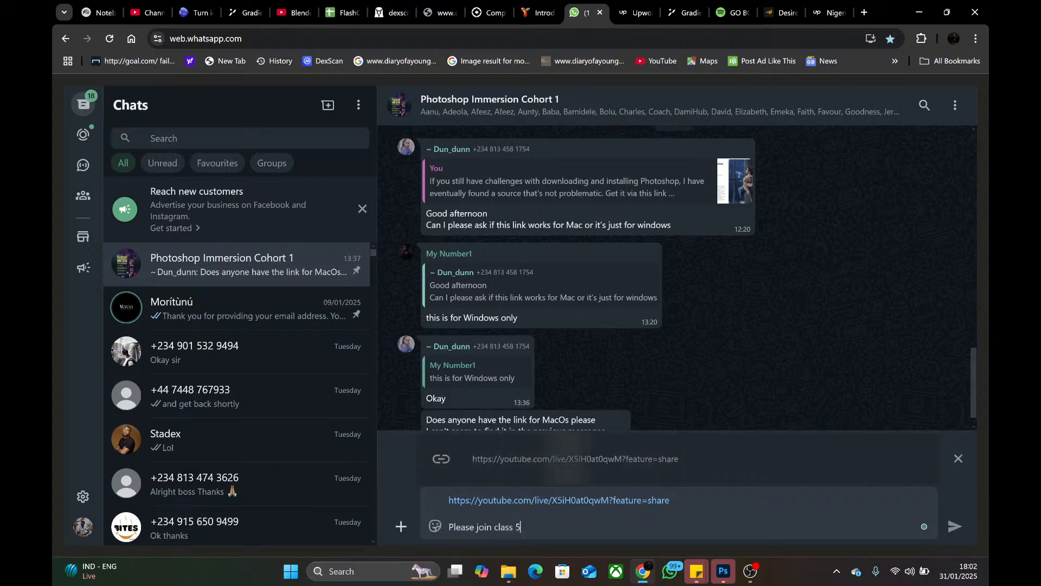
text( here)
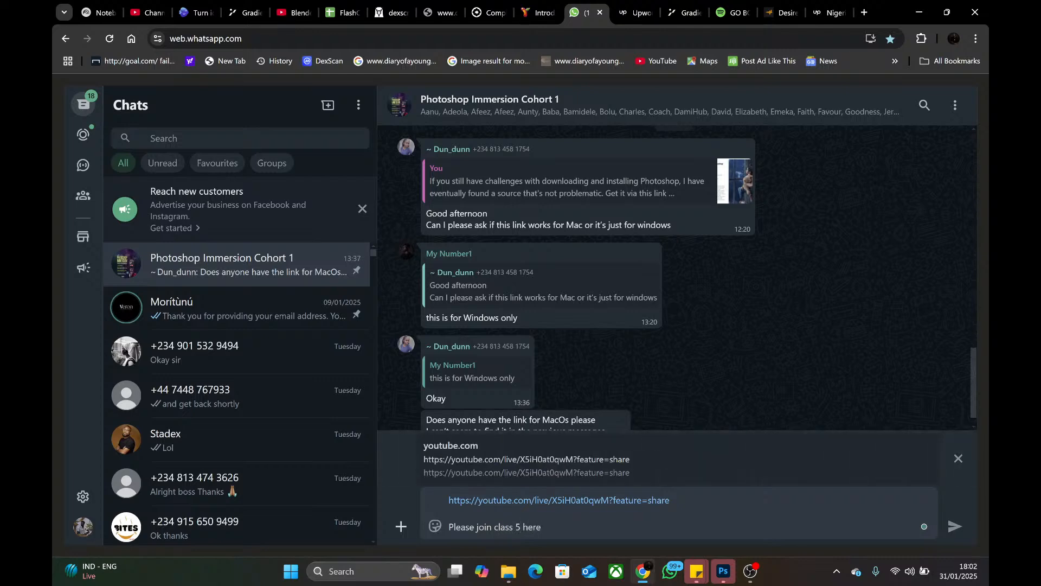
key(Return)
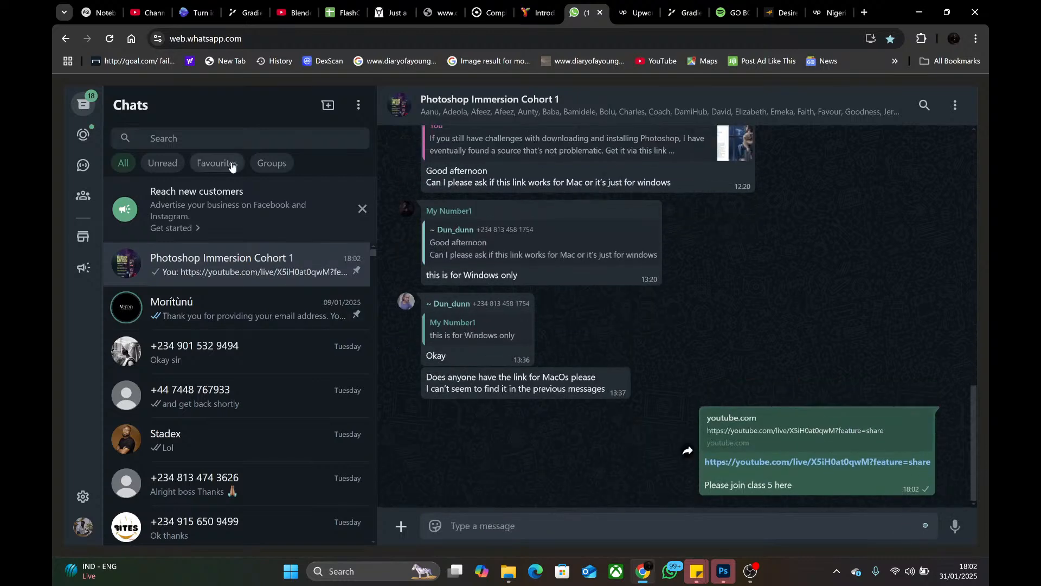
- Check the channel's live streams in YouTube Studio for the Class 5 broadcast
click(153, 12)
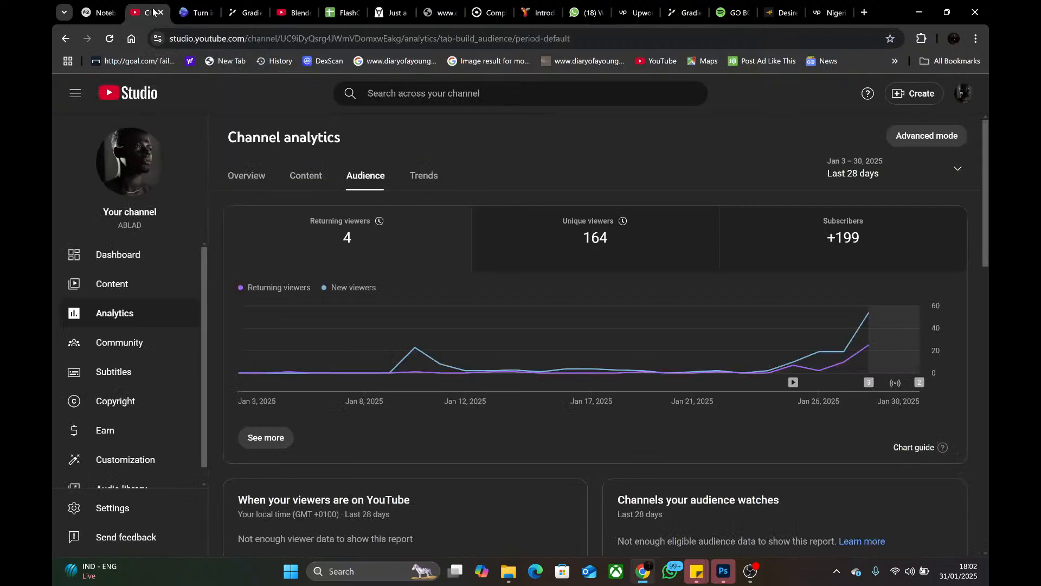
click(106, 292)
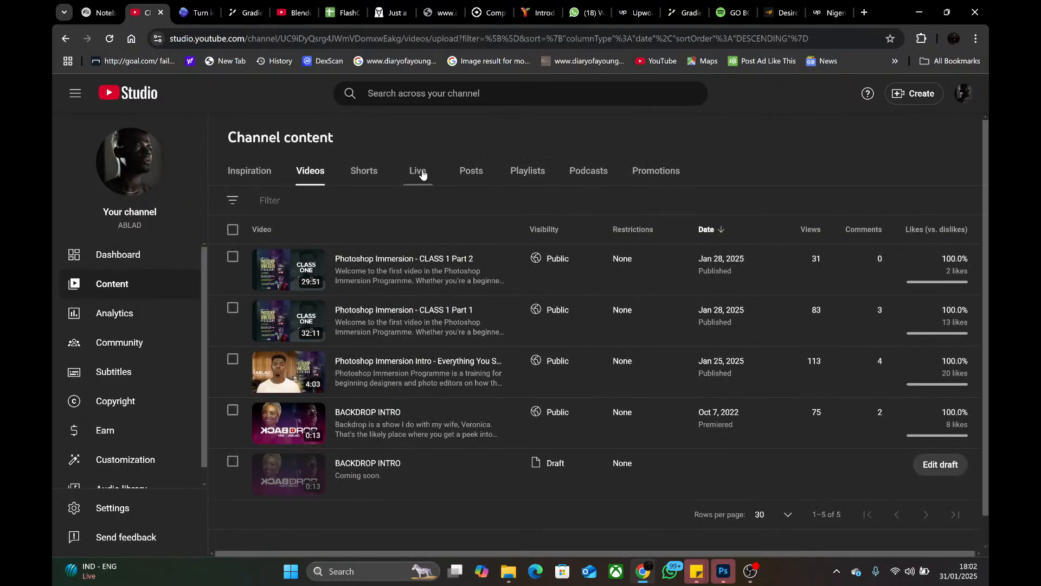
click(421, 172)
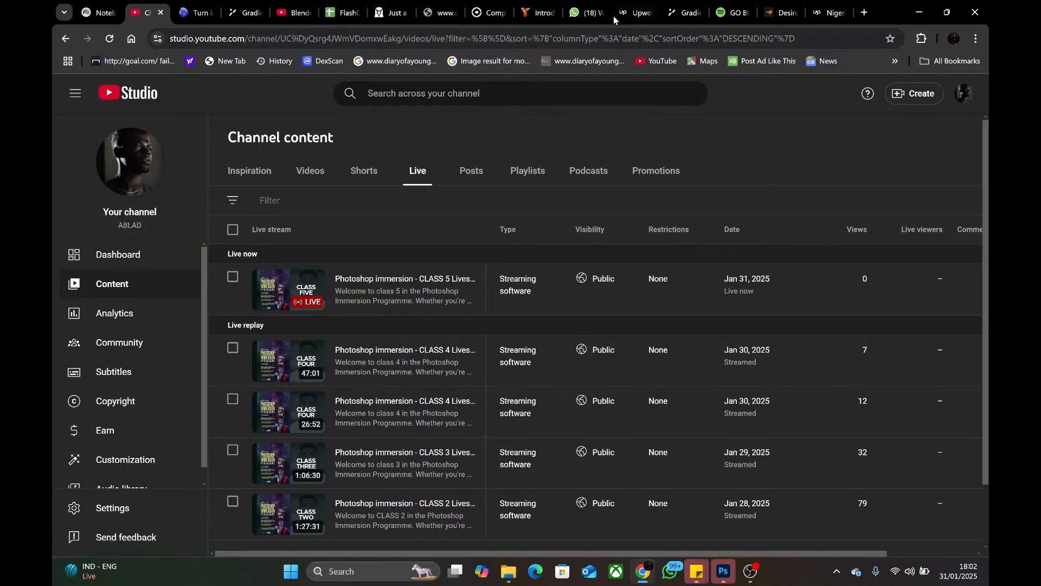
- Examine the message info of the sent Class 5 link in WhatsApp to see who has read and received it
click(593, 14)
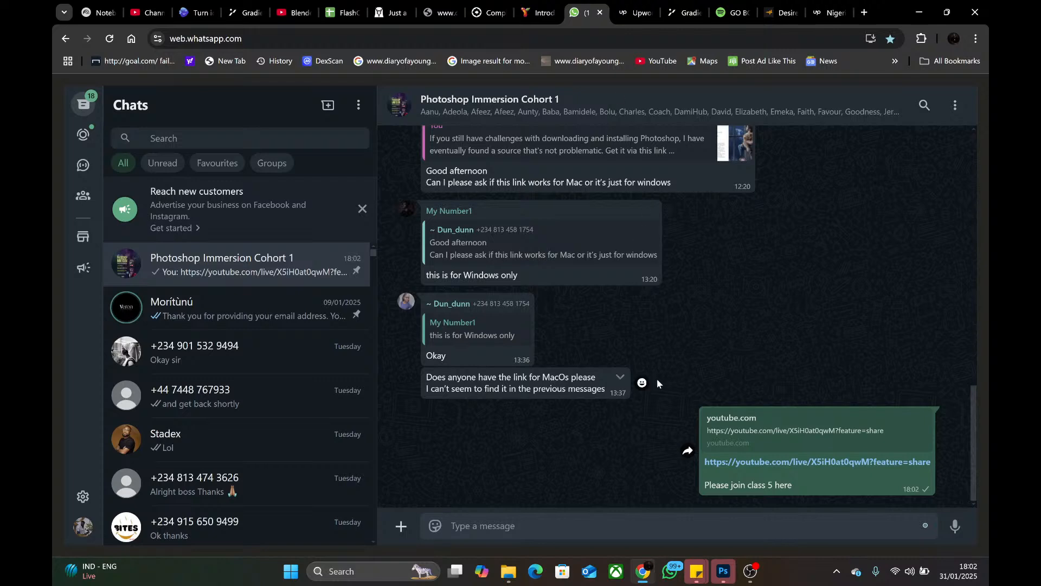
right_click(797, 488)
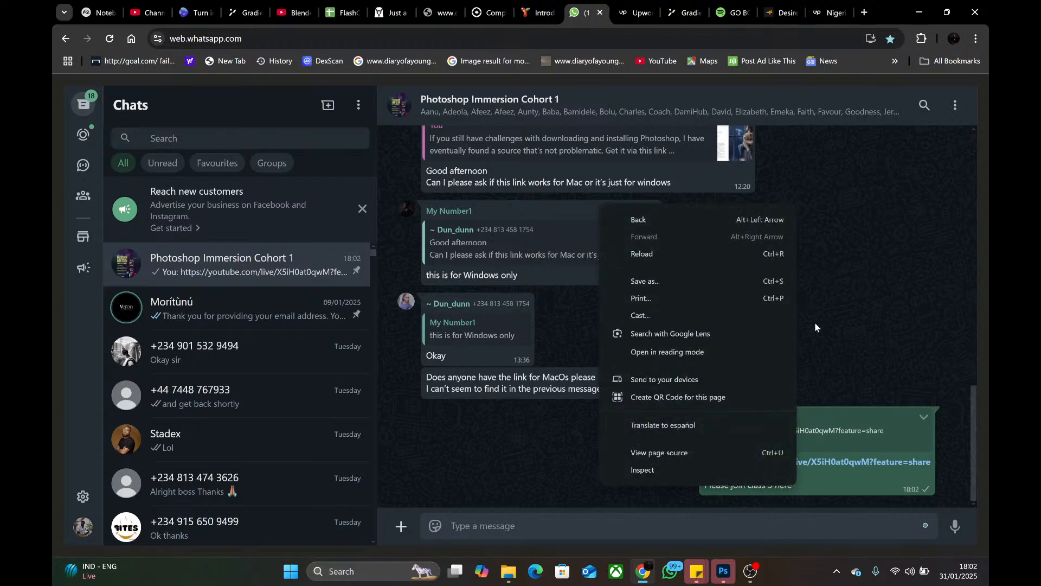
click(923, 419)
click(923, 418)
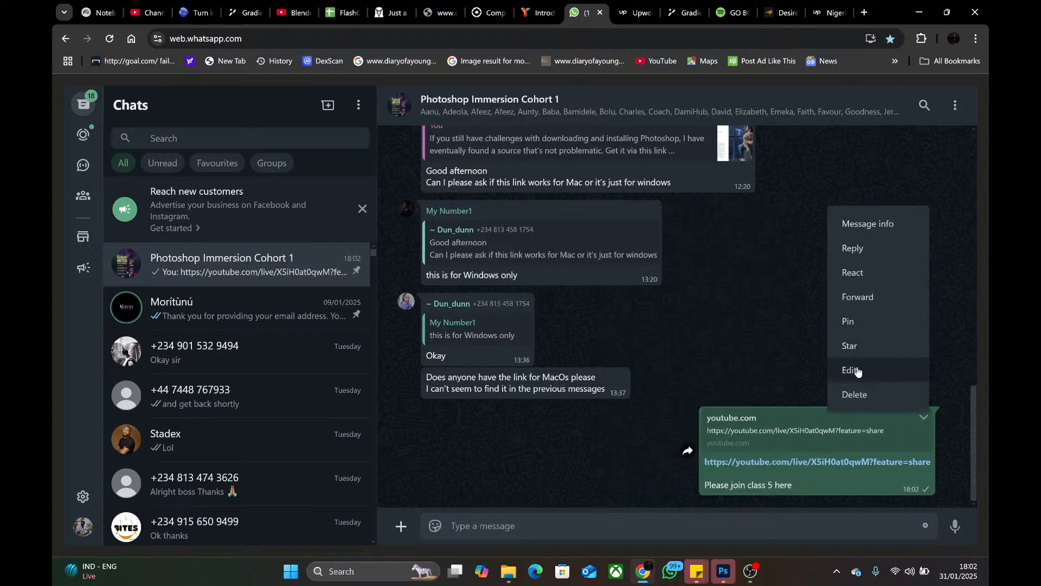
click(887, 224)
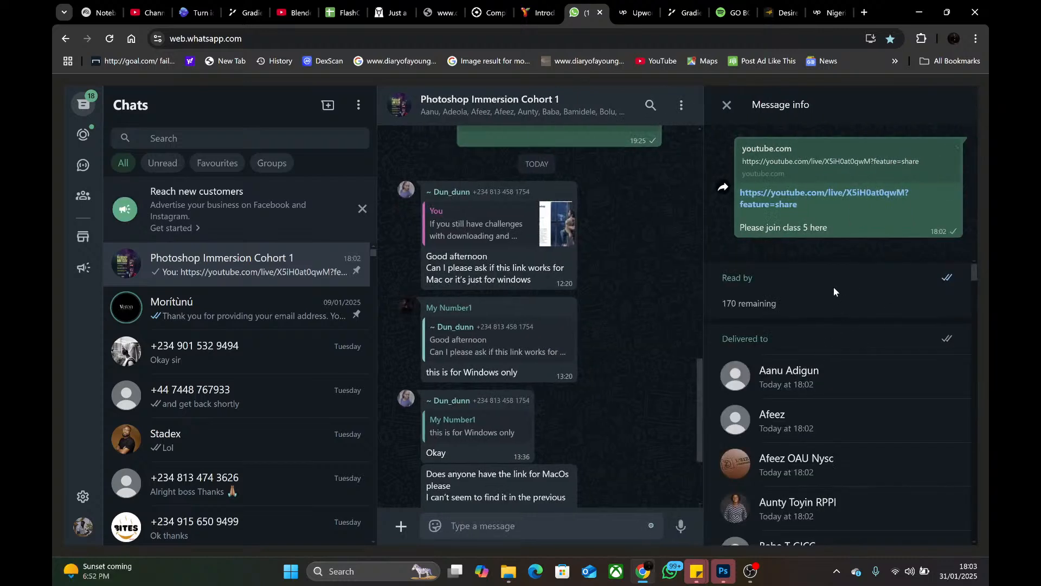
scroll(834, 287, down, 3)
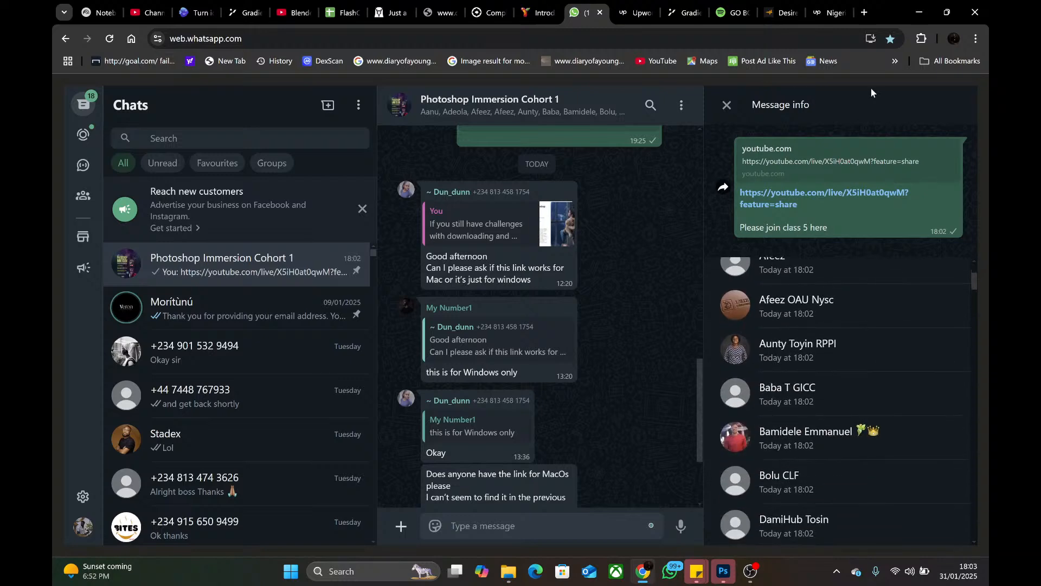
- Switch to OBS to unmute the Mic/Aux audio, and close the Chrome window
click(156, 7)
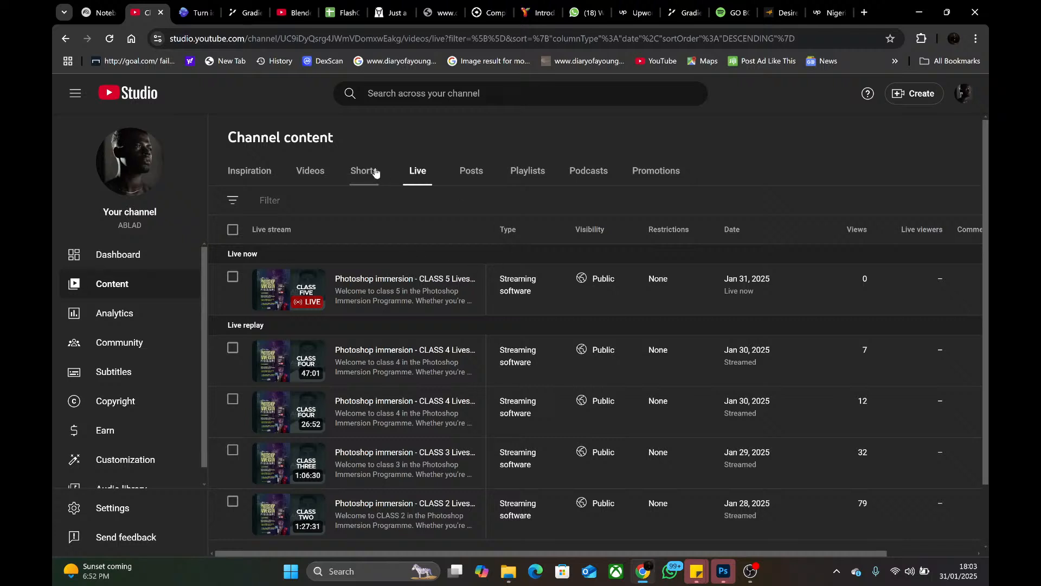
click(753, 574)
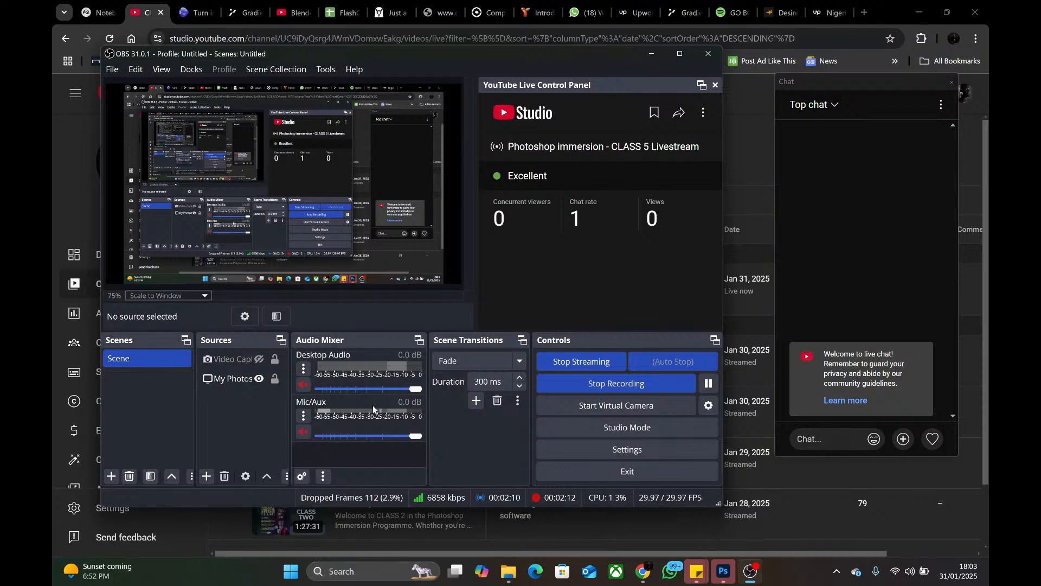
click(304, 432)
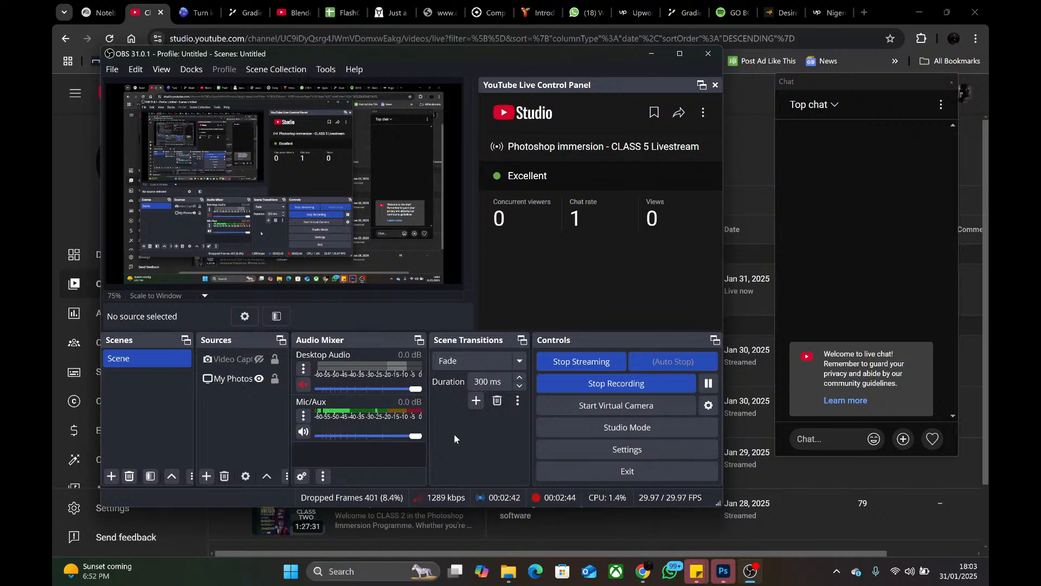
click(976, 11)
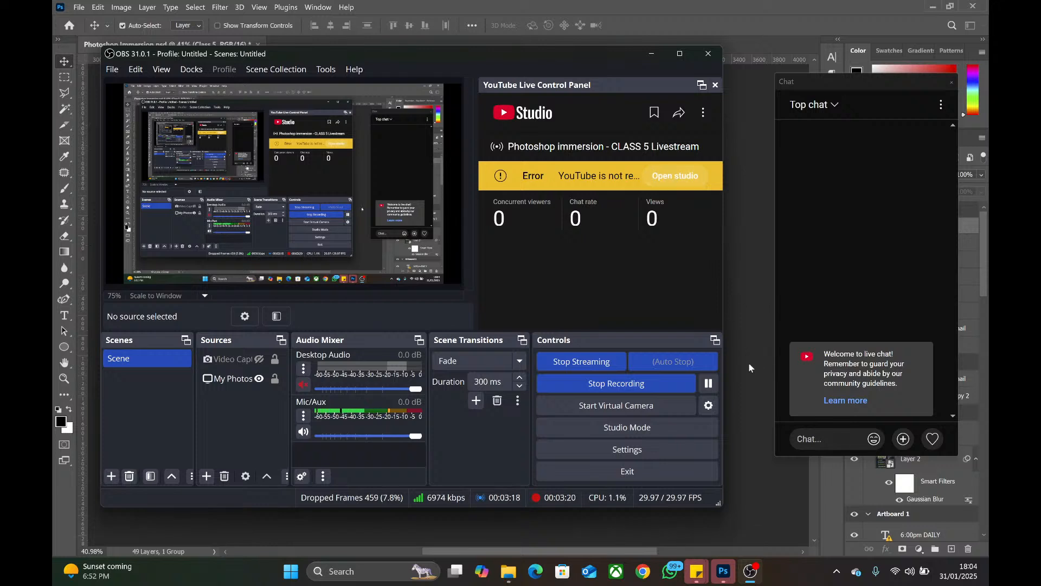
- Switch to Photoshop, dismiss the script alert and open the recent file Photoshop Immersion Class 2.psd
click(723, 571)
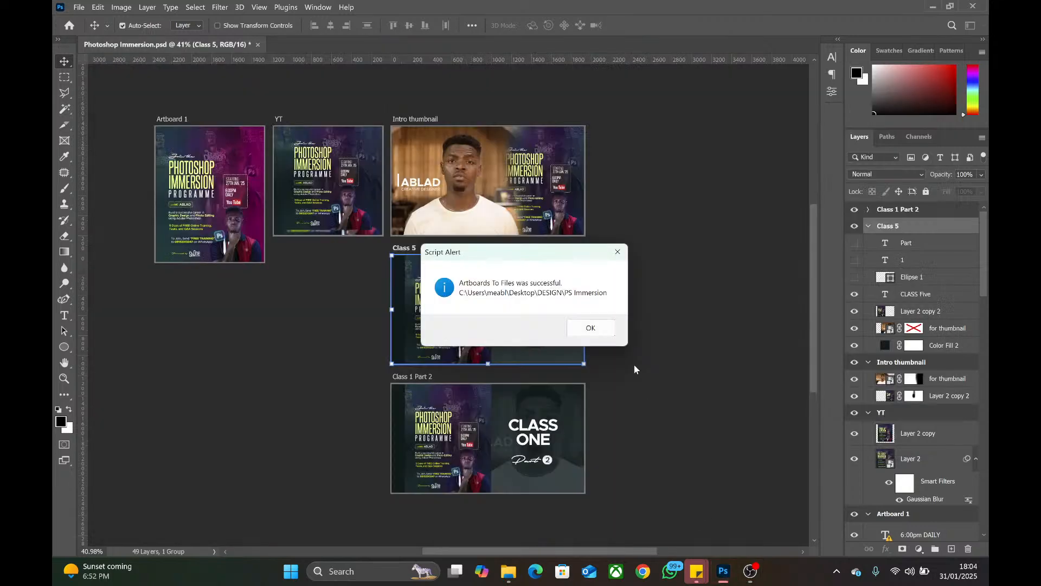
click(601, 327)
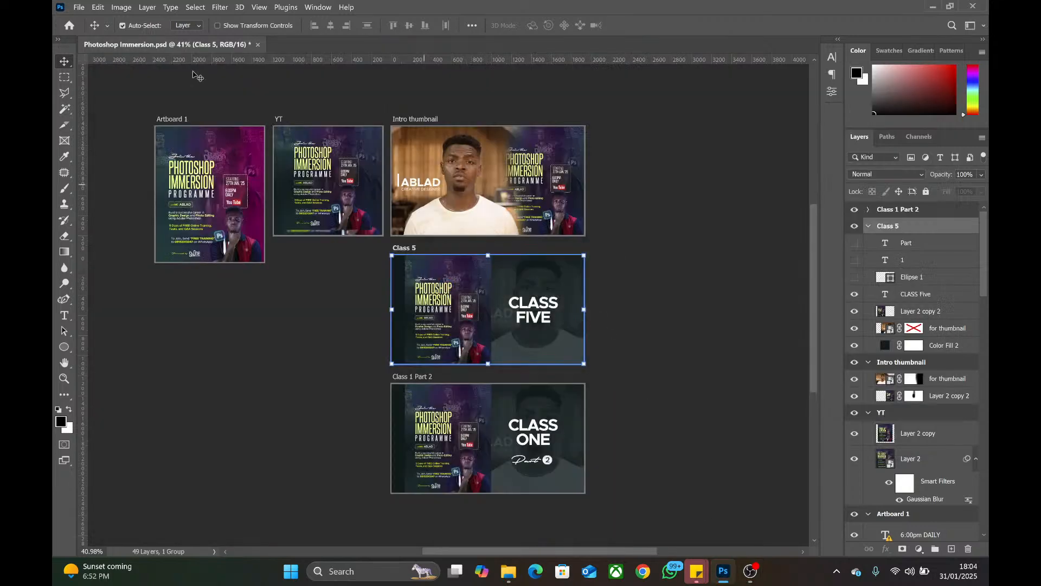
click(69, 25)
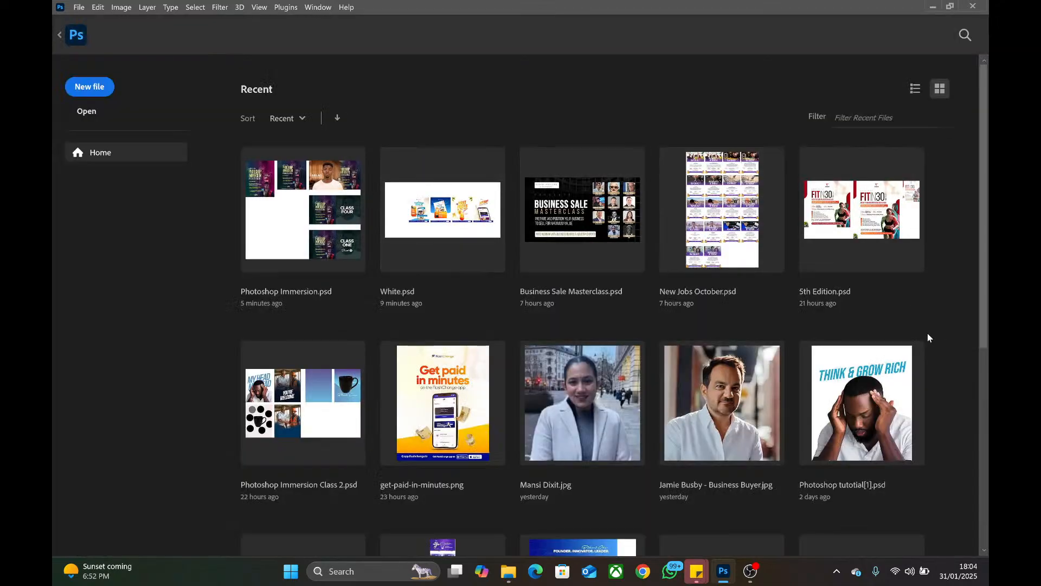
click(330, 386)
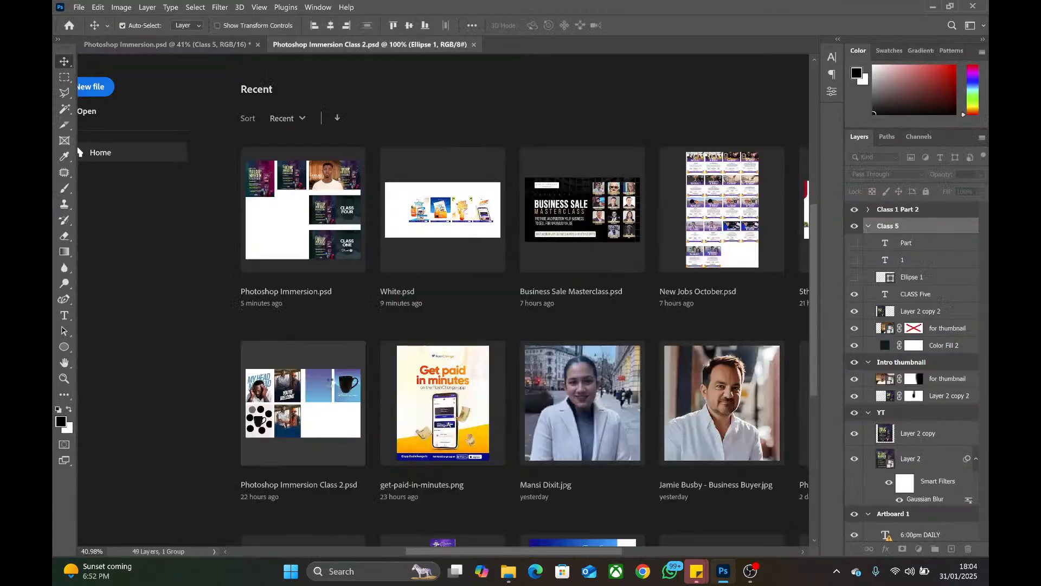
scroll(468, 396, down, 1)
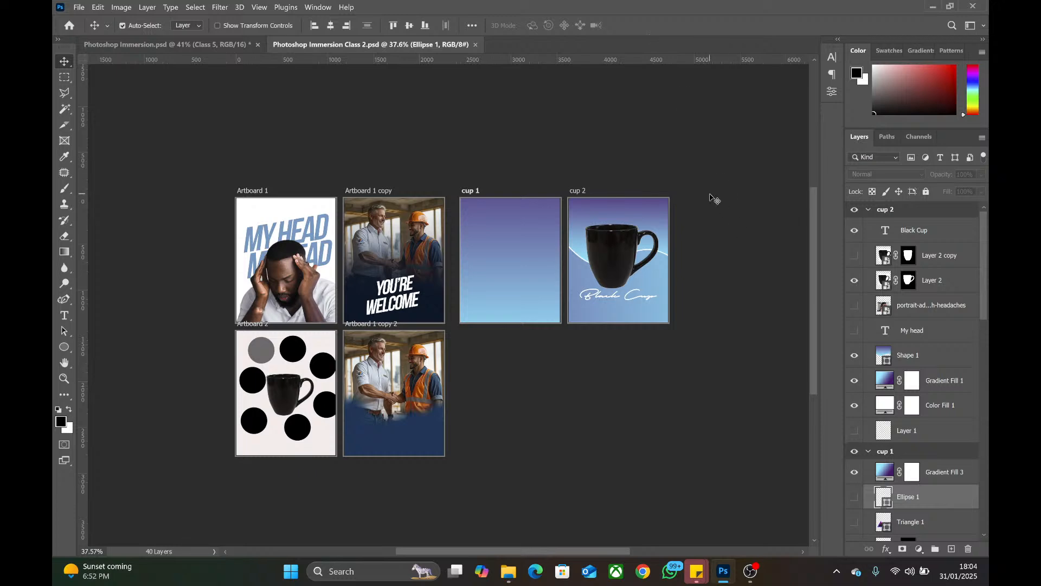
- Switch to OBS and refresh the YouTube Live Control Panel to check the Class 5 stream's status
click(752, 578)
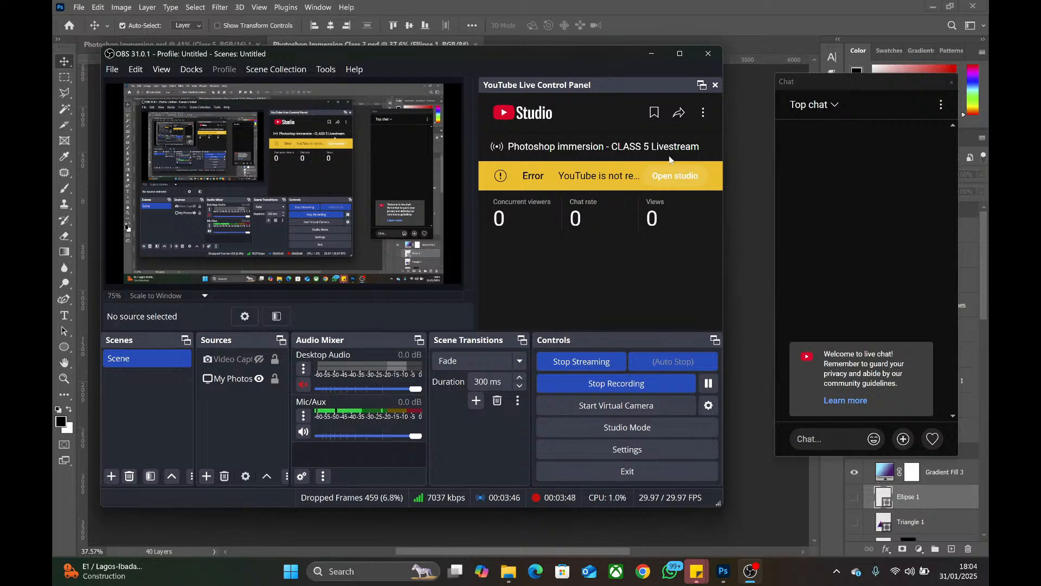
click(703, 112)
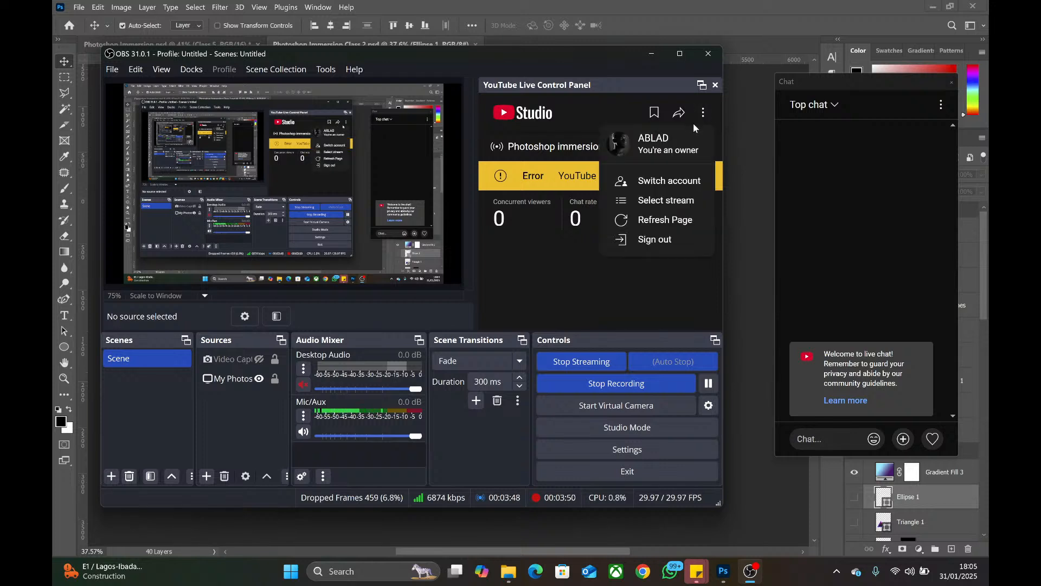
click(651, 223)
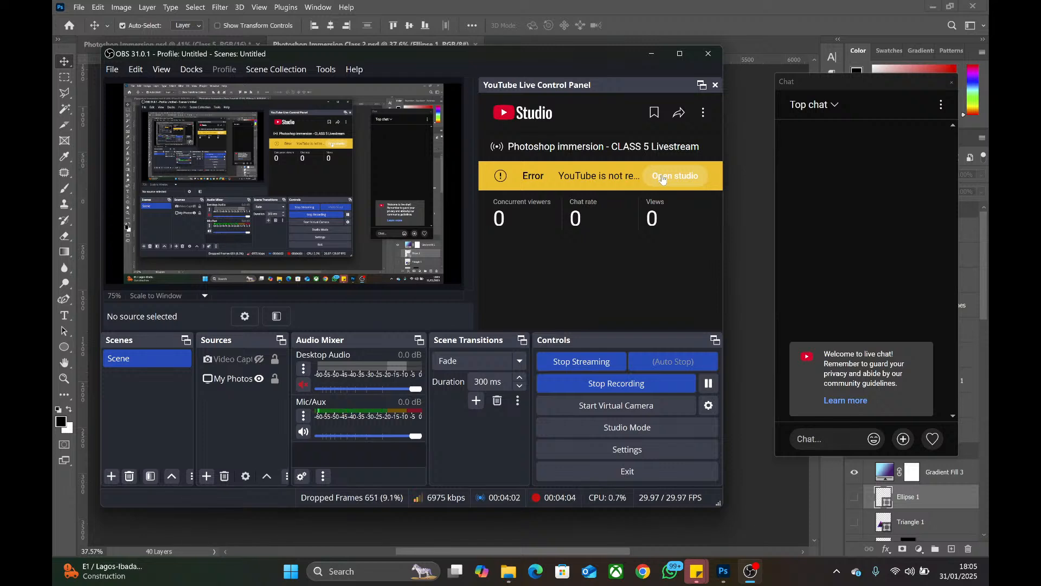
click(703, 112)
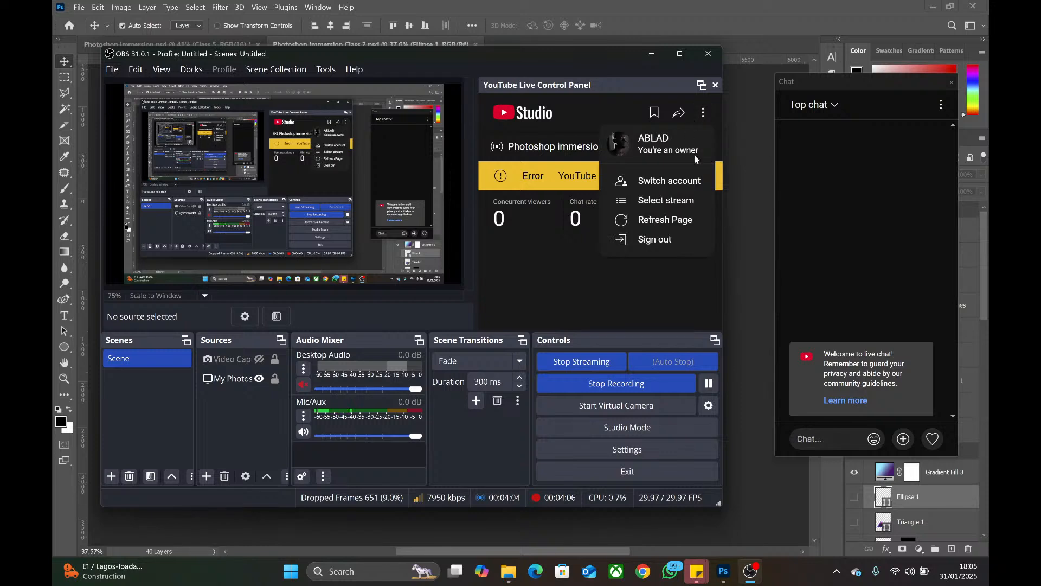
click(669, 218)
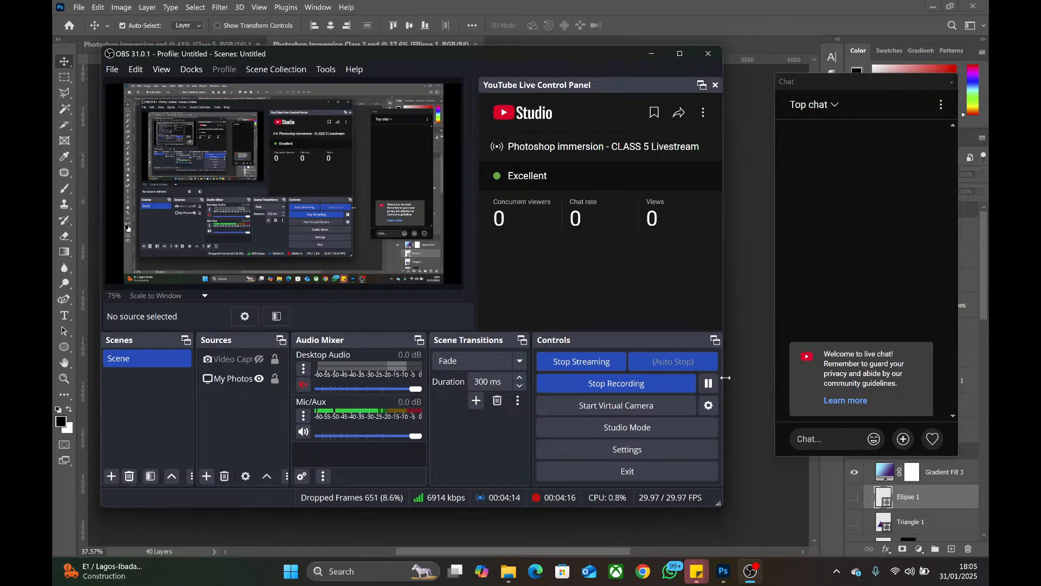
- Switch back to Photoshop and nudge the layer of black circles on Artboard 2 slightly
click(724, 571)
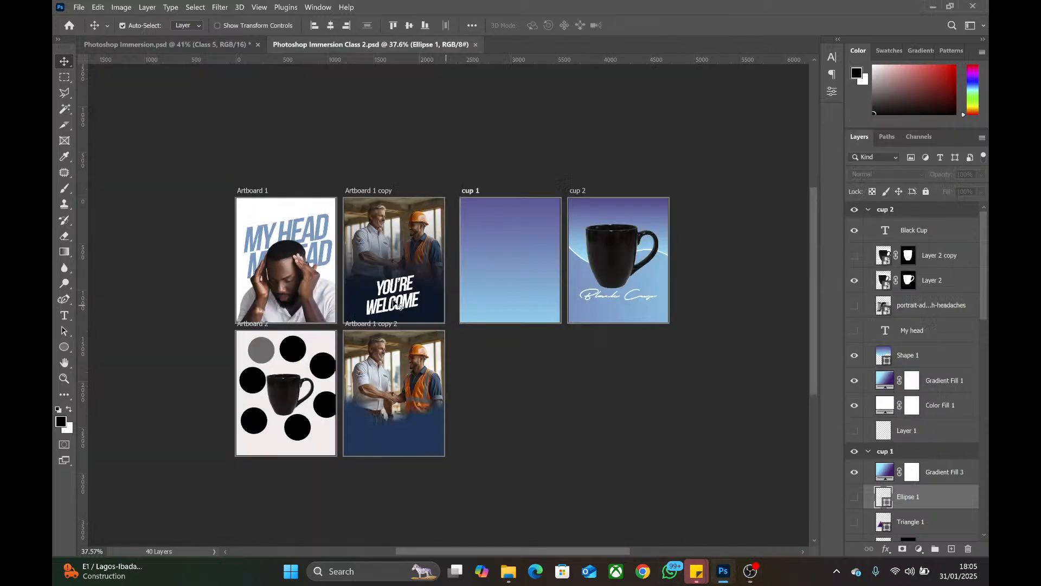
scroll(447, 306, up, 1)
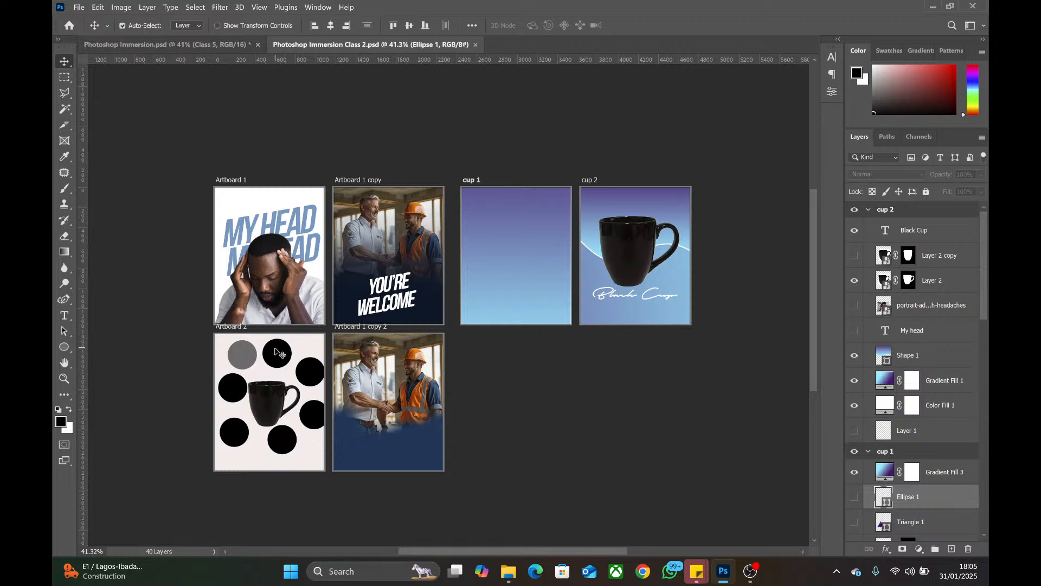
drag(276, 353, 275, 355)
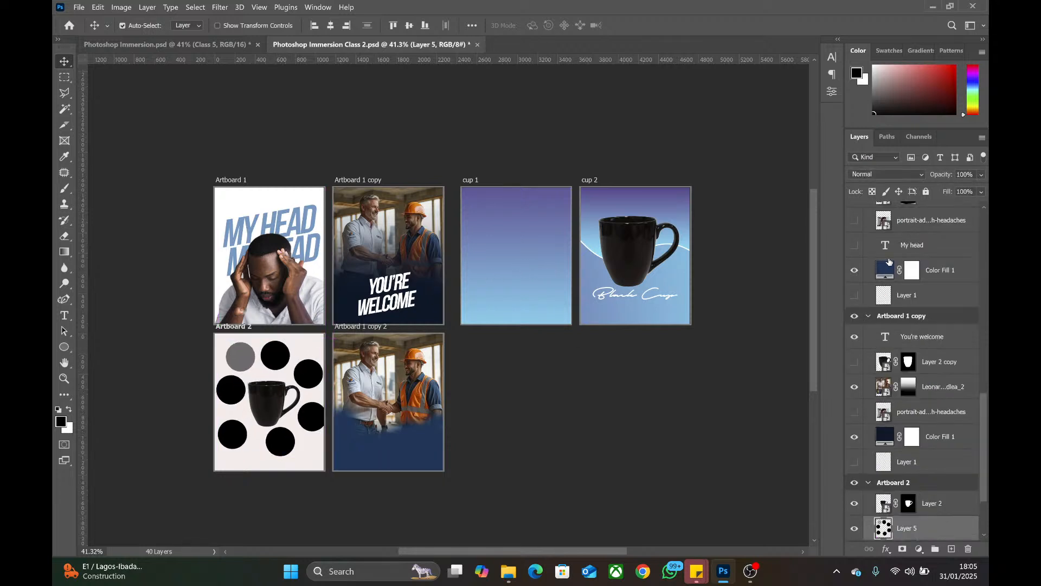
- Examine the layers of the cup 2 artboard, from the Black Cup text to the hidden My head text
scroll(900, 255, up, 5)
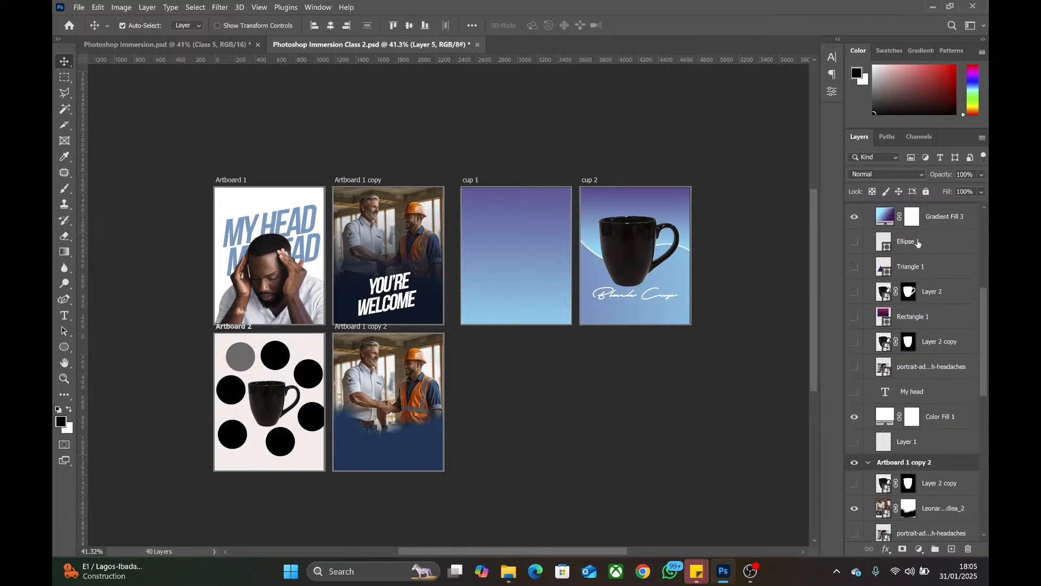
scroll(917, 242, up, 8)
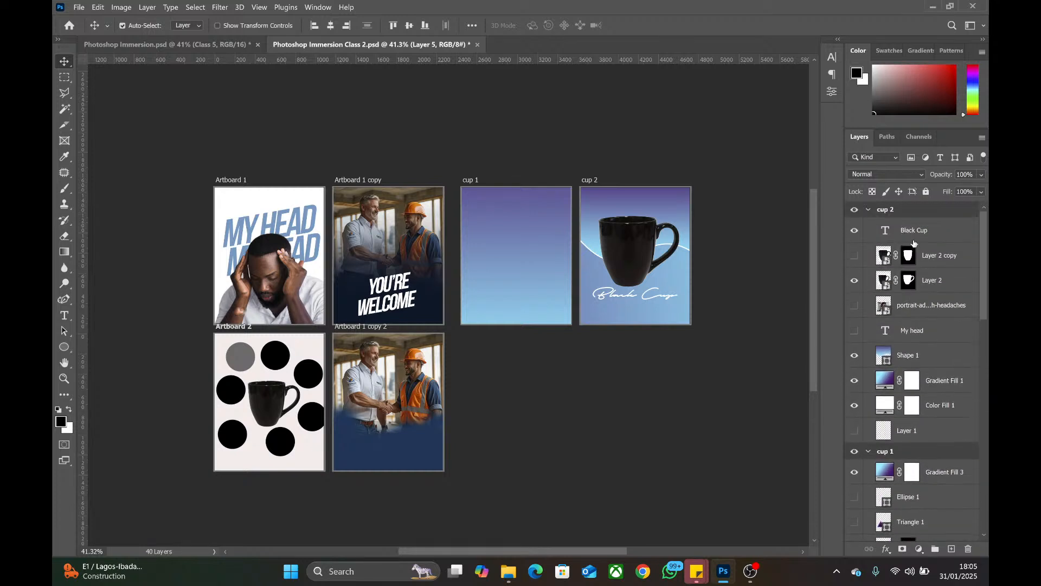
scroll(900, 236, down, 1)
scroll(895, 235, up, 1)
click(914, 232)
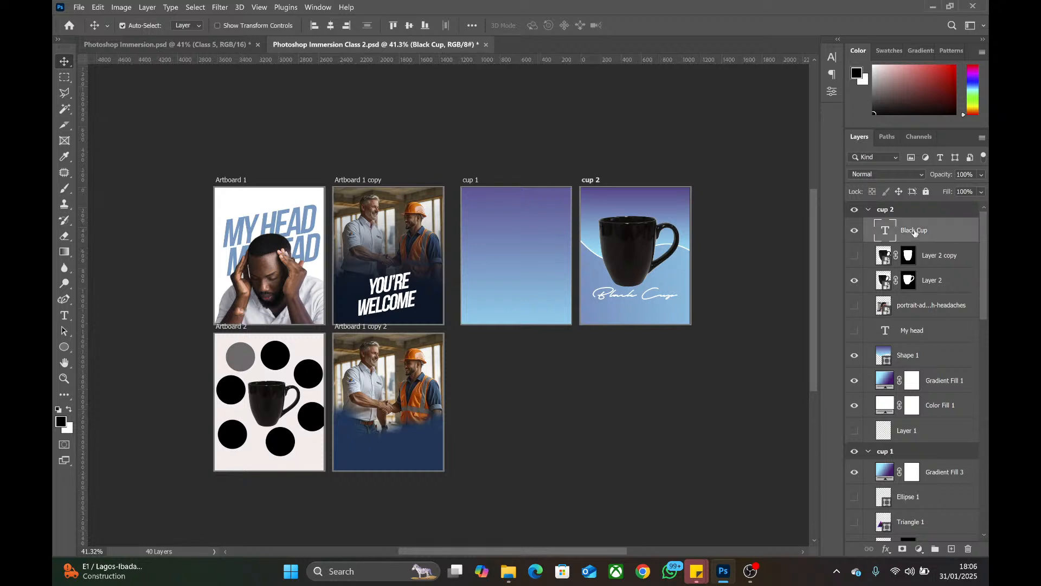
click(937, 259)
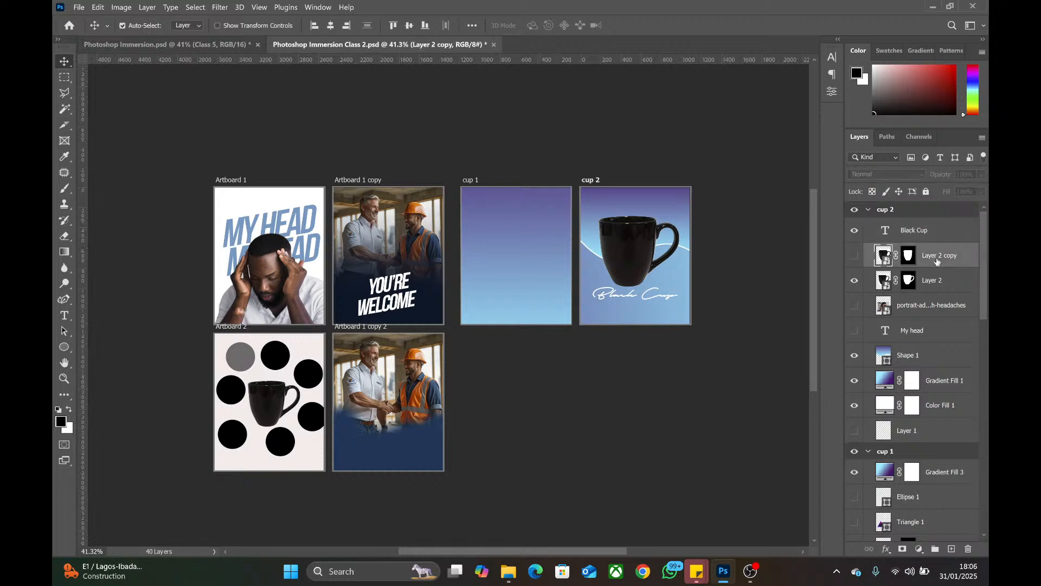
click(933, 281)
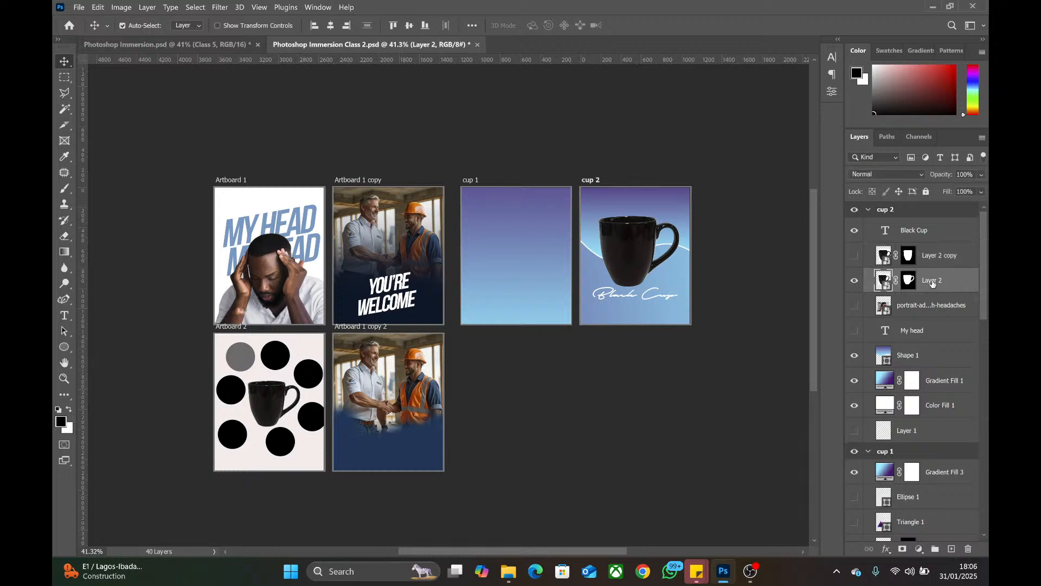
click(924, 308)
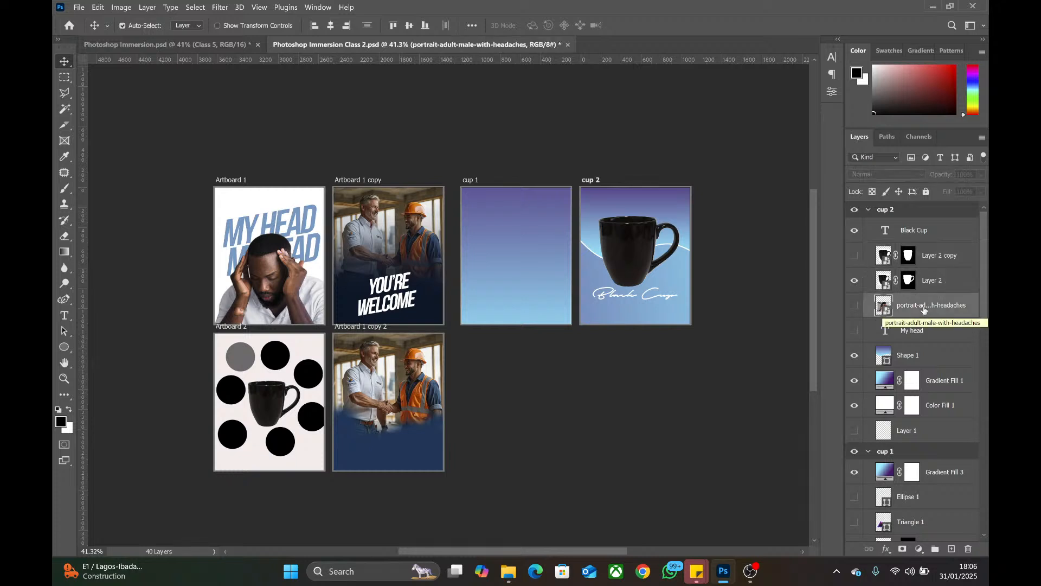
click(855, 332)
click(855, 332)
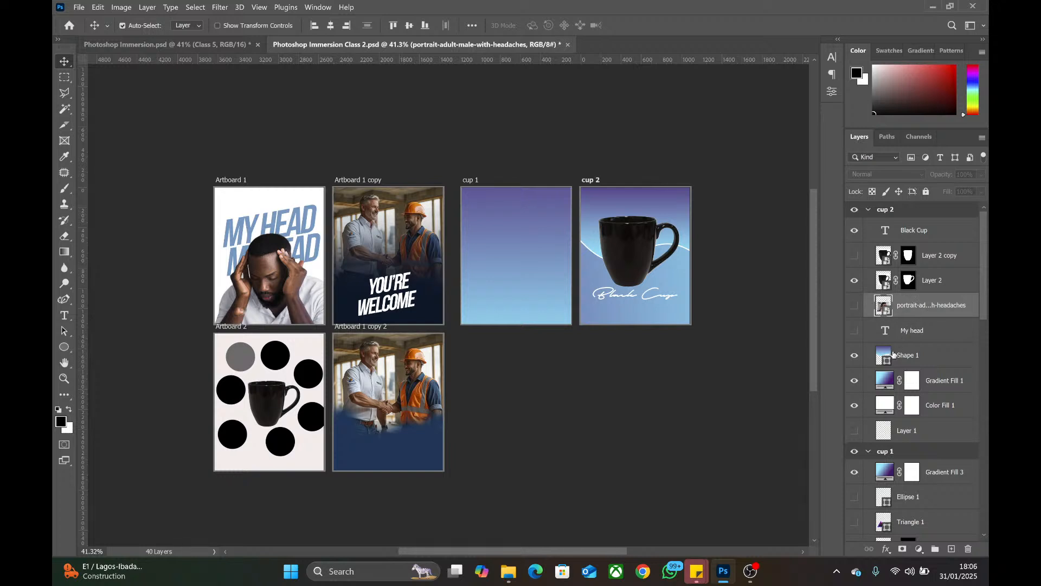
scroll(883, 434, down, 5)
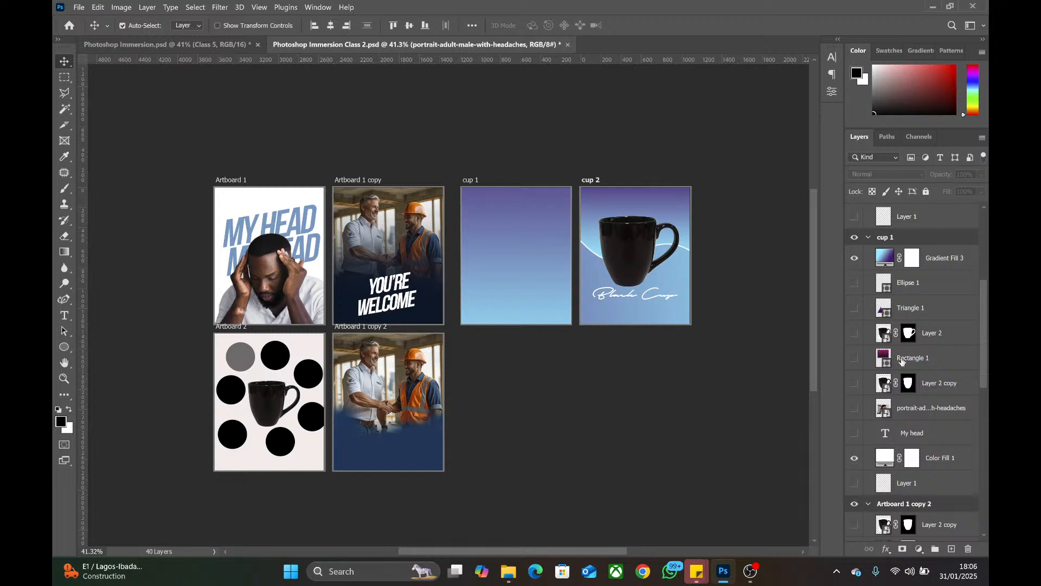
scroll(902, 362, up, 5)
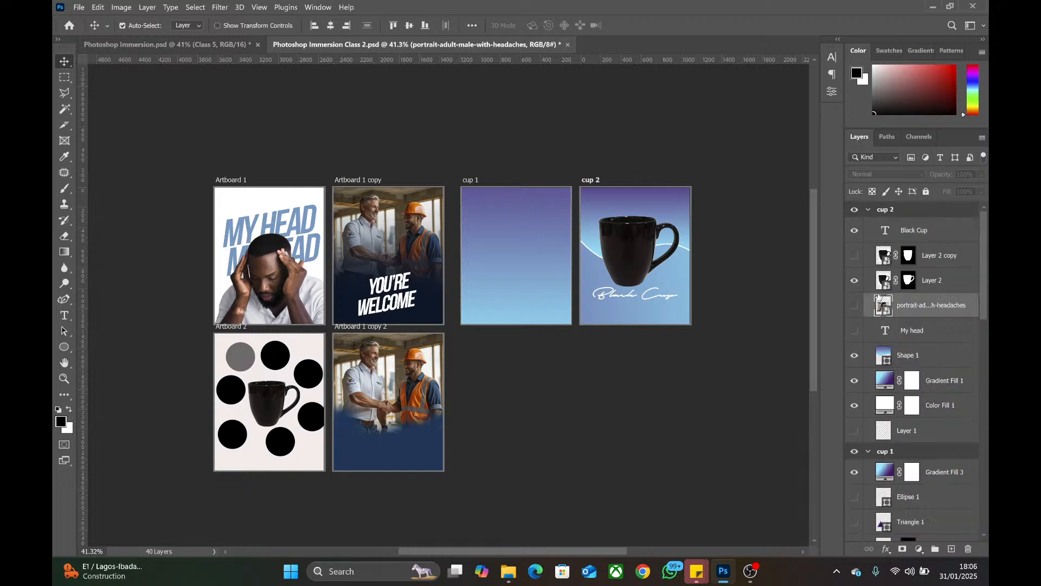
- Collapse the cup 2, cup 1, Artboard 1 copy 2, Artboard 1 copy and Artboard 2 groups, and clear the layer selection
click(868, 210)
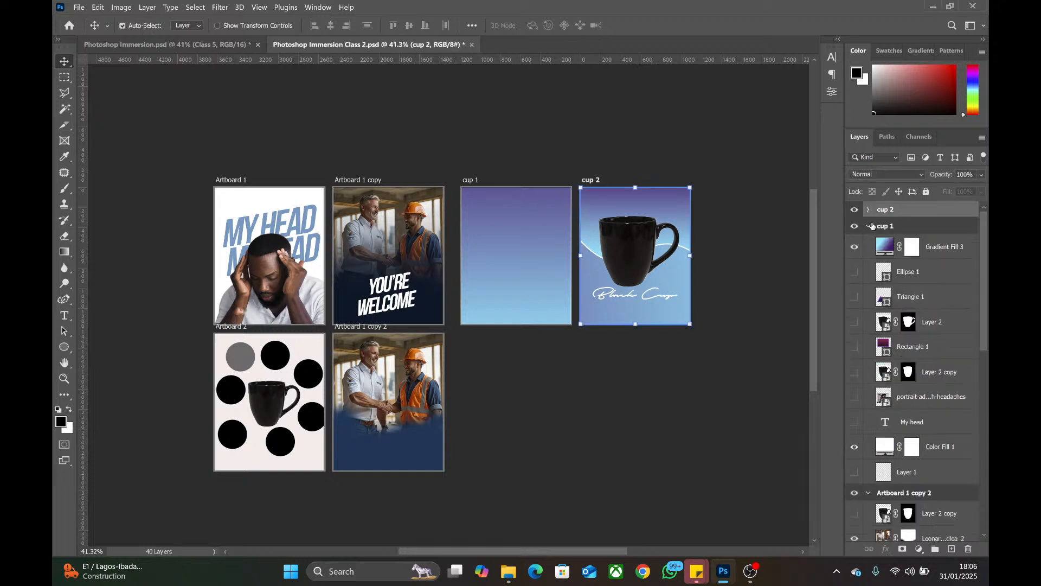
click(869, 227)
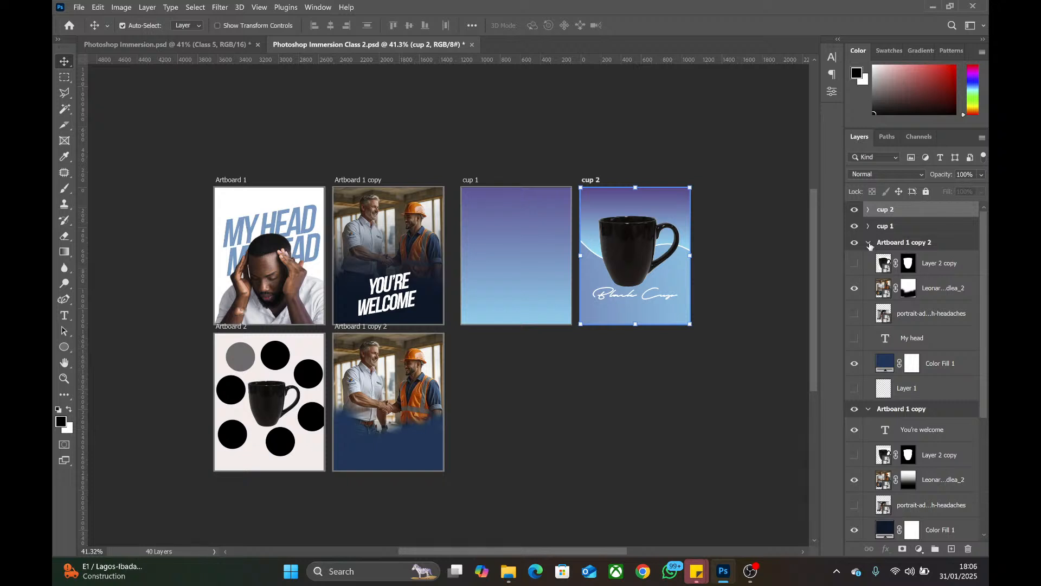
click(868, 243)
click(868, 259)
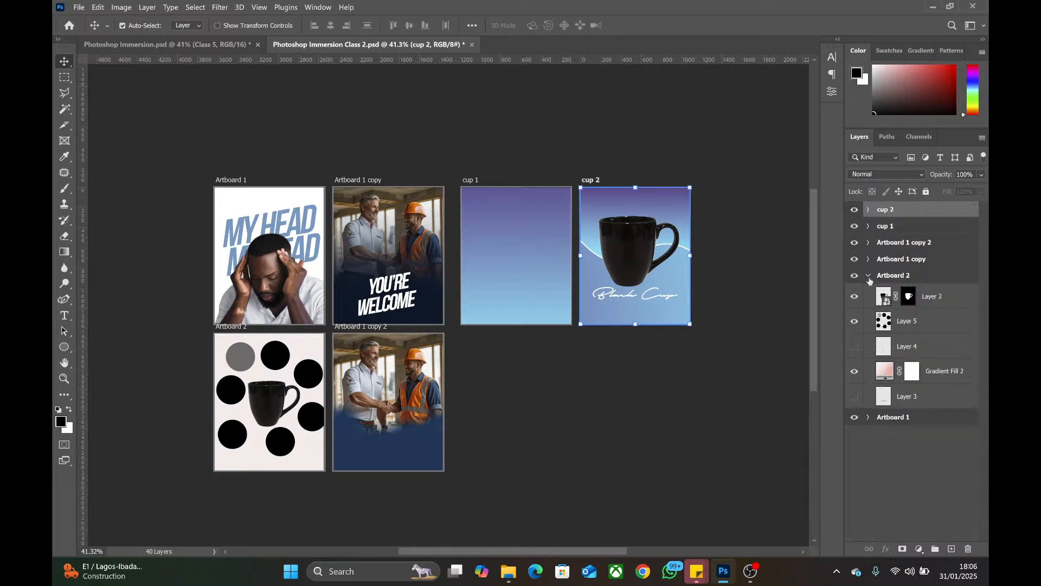
click(868, 276)
click(904, 345)
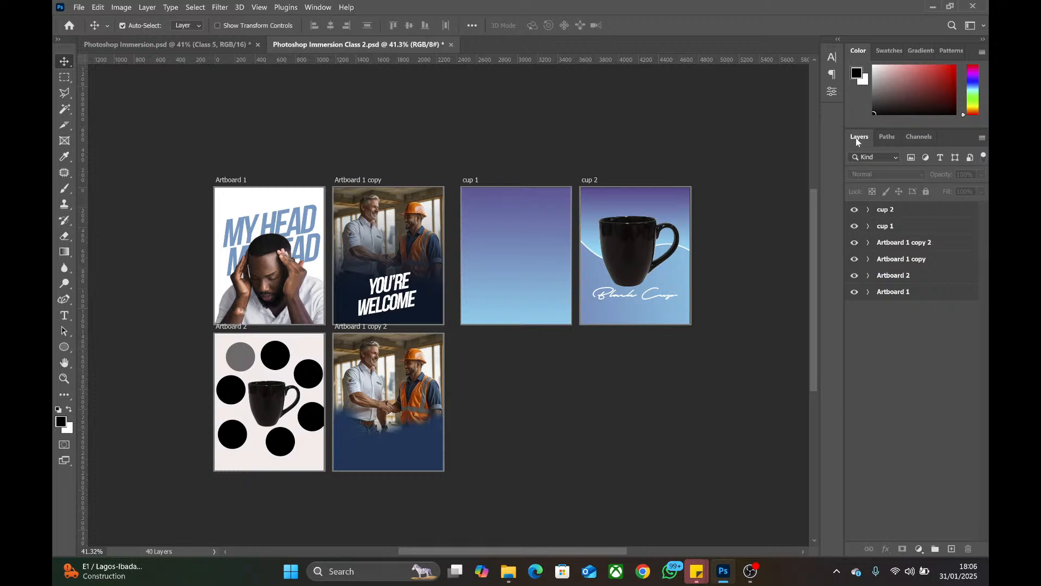
- Examine the document's paths and colour channels, and return to the layer list
click(887, 137)
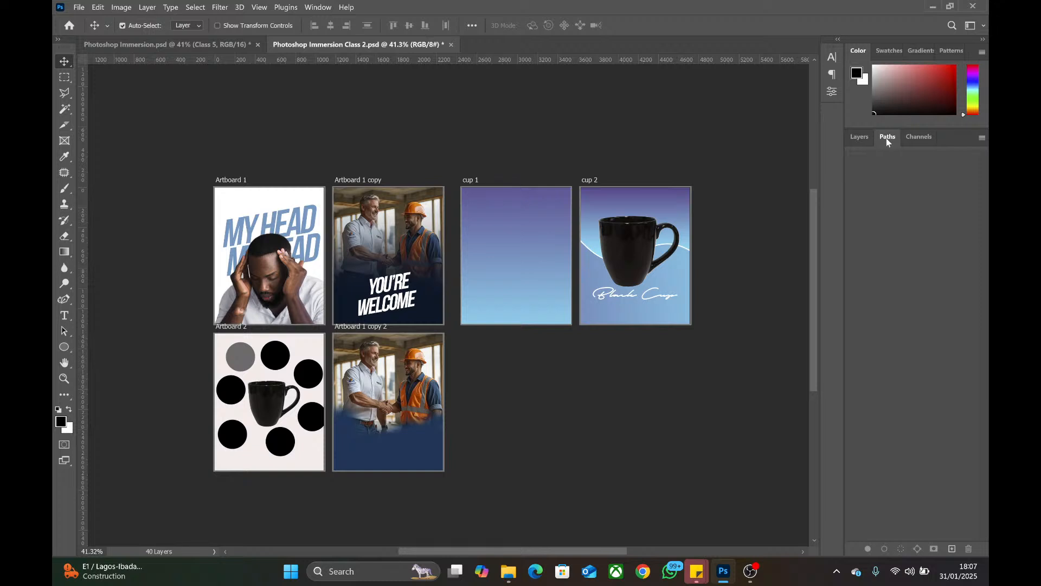
click(919, 138)
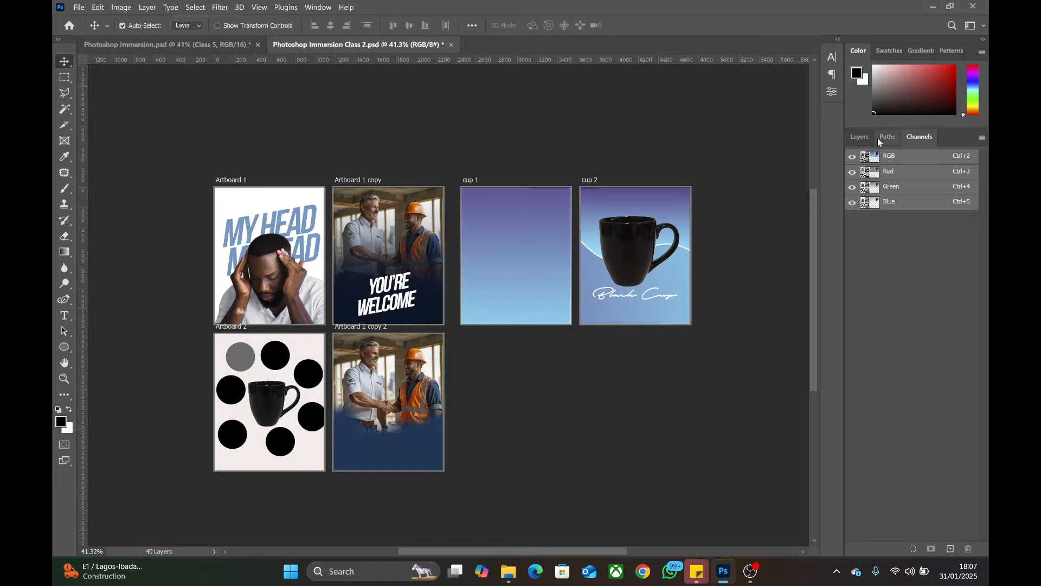
click(860, 138)
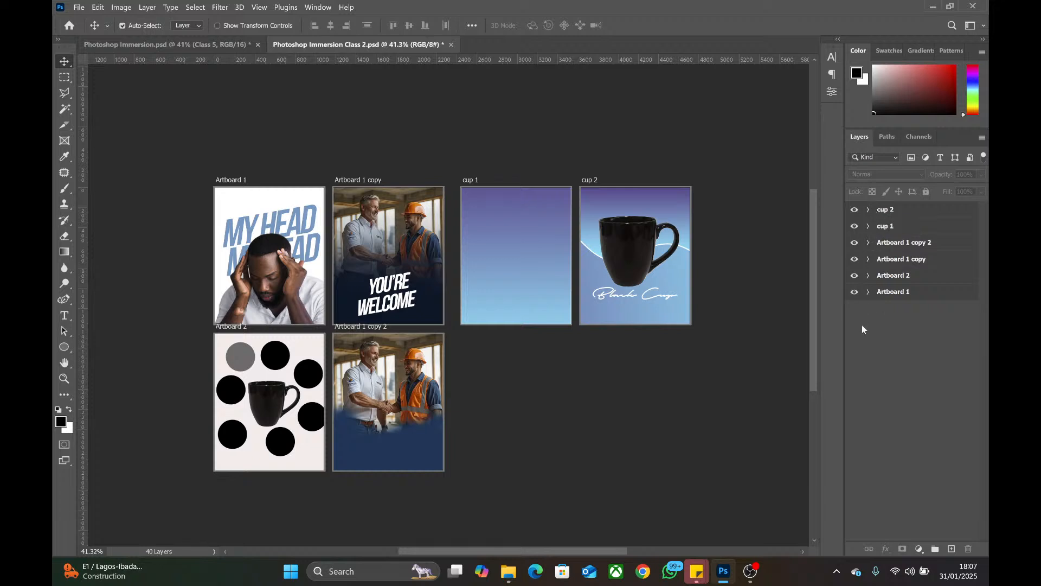
- Select and expand Artboard 1 in the layer list, and make its hidden Layer 1 visible
click(887, 297)
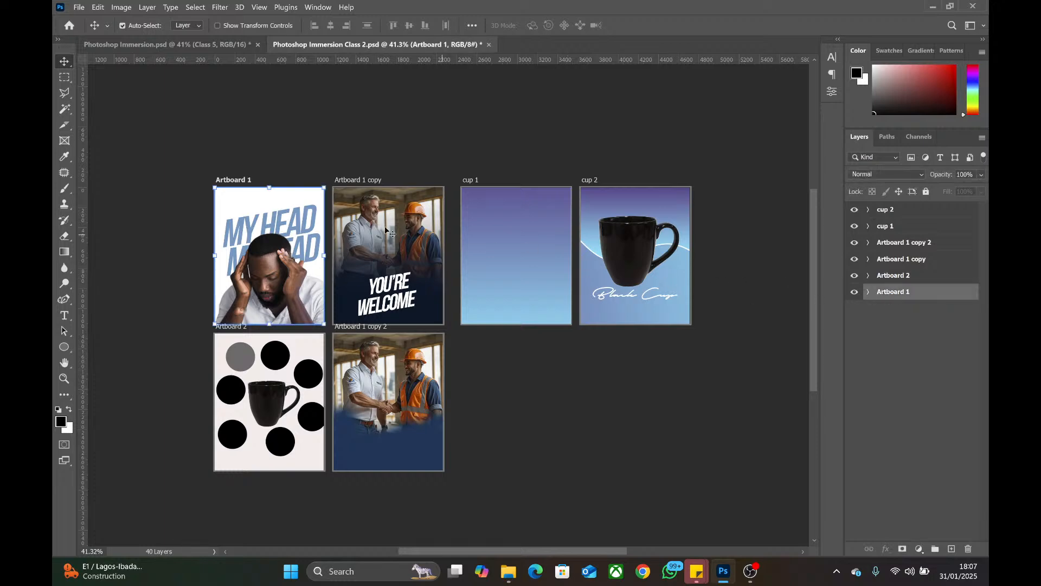
scroll(243, 199, up, 5)
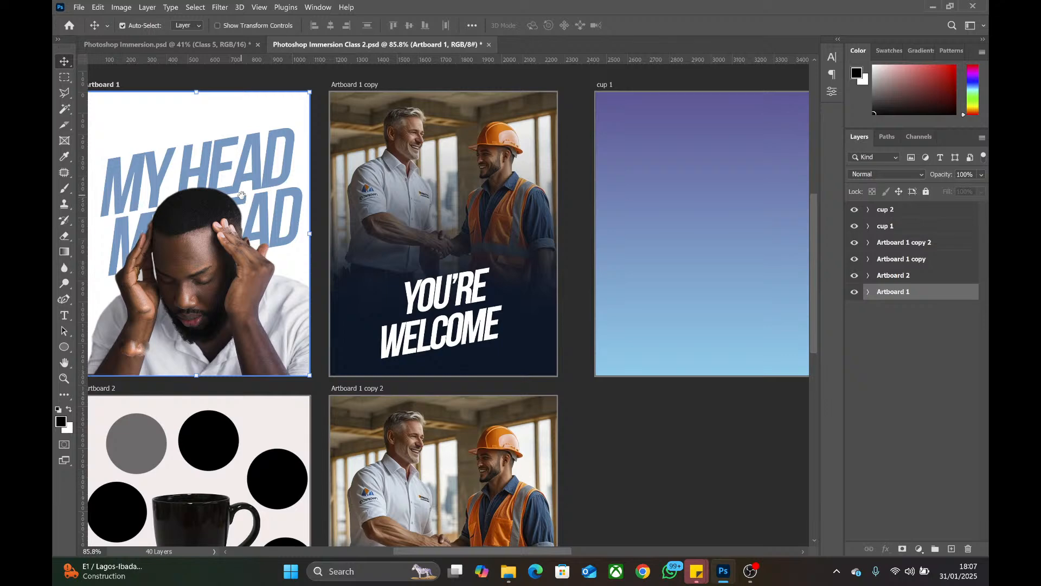
drag(260, 240, 422, 282)
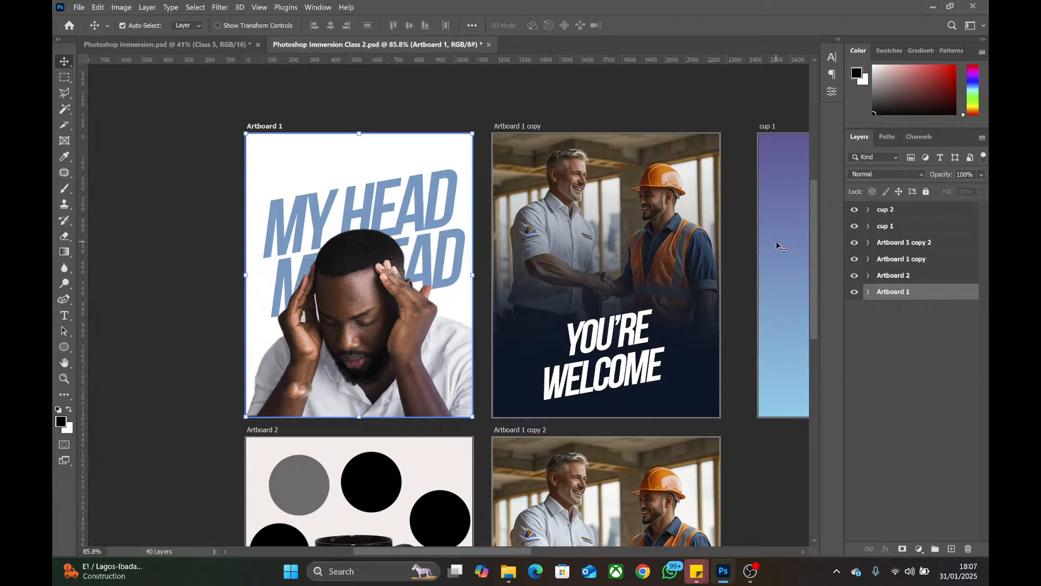
click(868, 294)
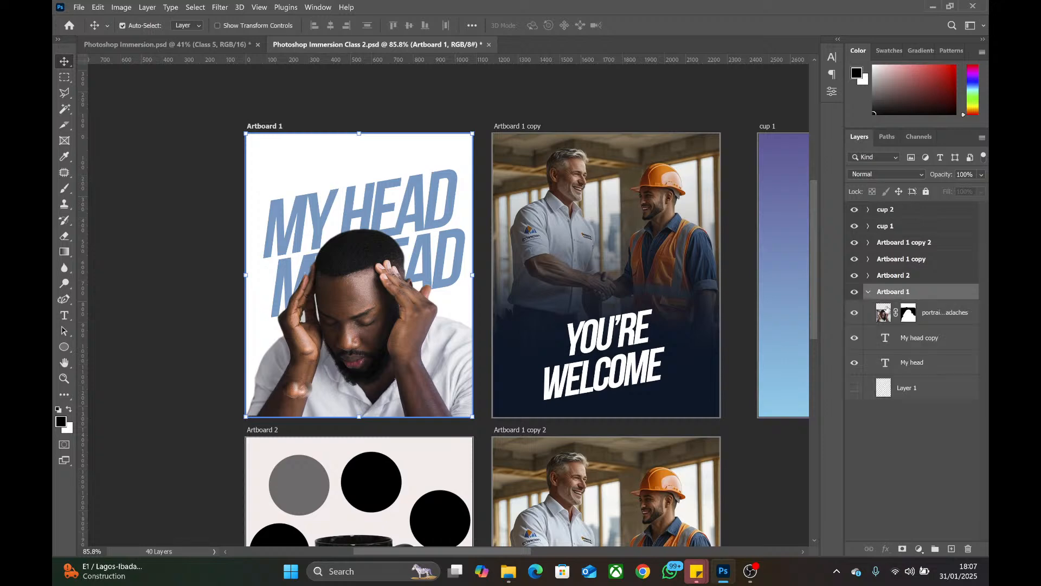
click(855, 388)
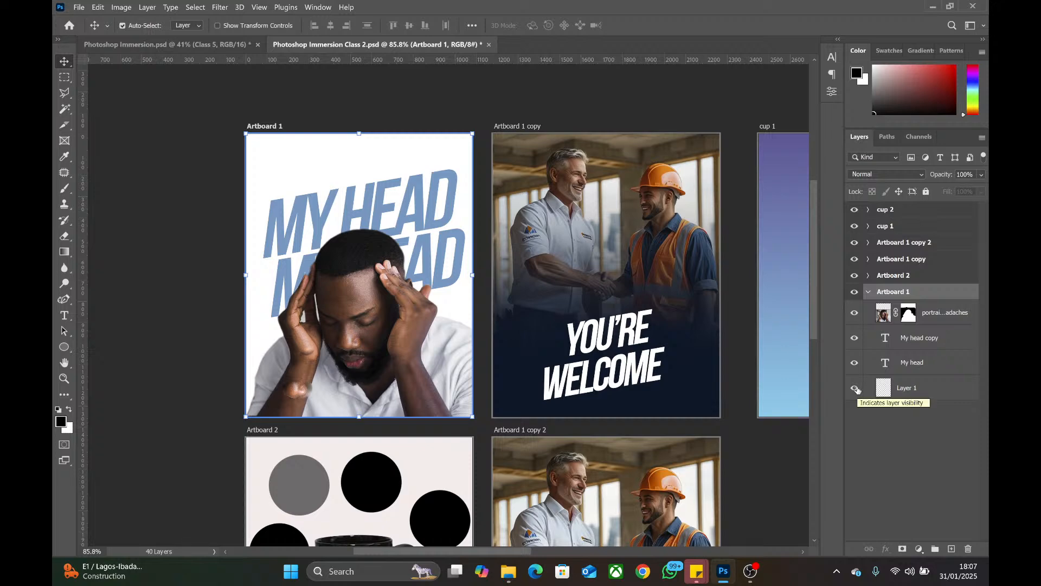
- Select the My head and My head copy text layers in turn to compare them on Artboard 1, finishing on My head
click(913, 366)
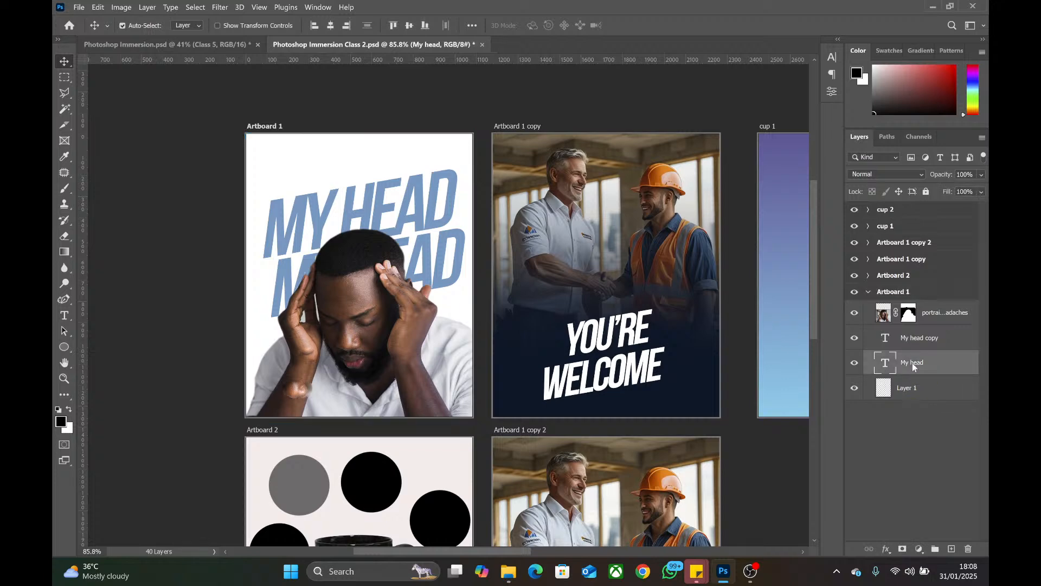
drag(912, 363, 887, 362)
click(882, 339)
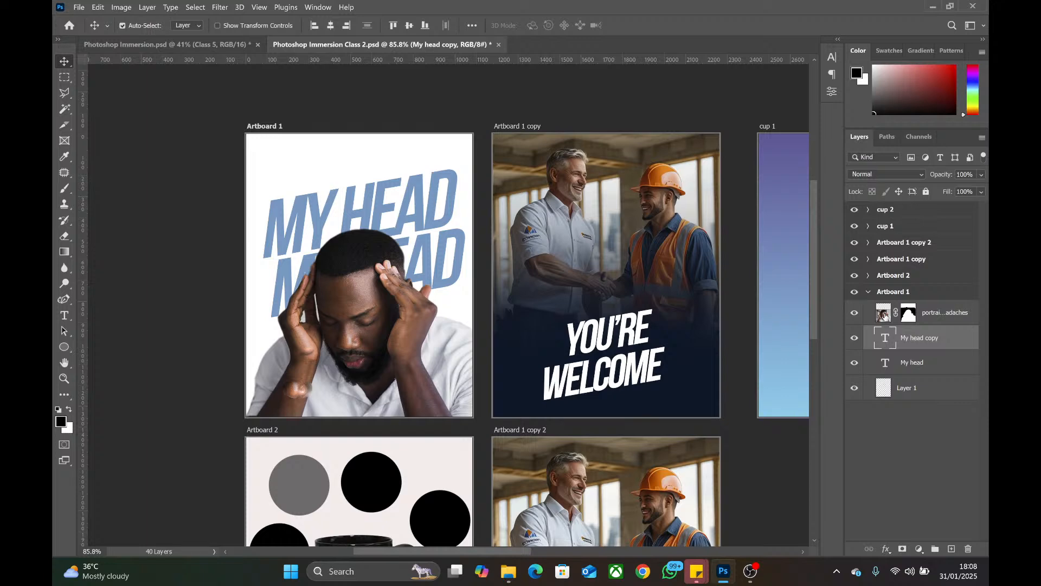
click(917, 362)
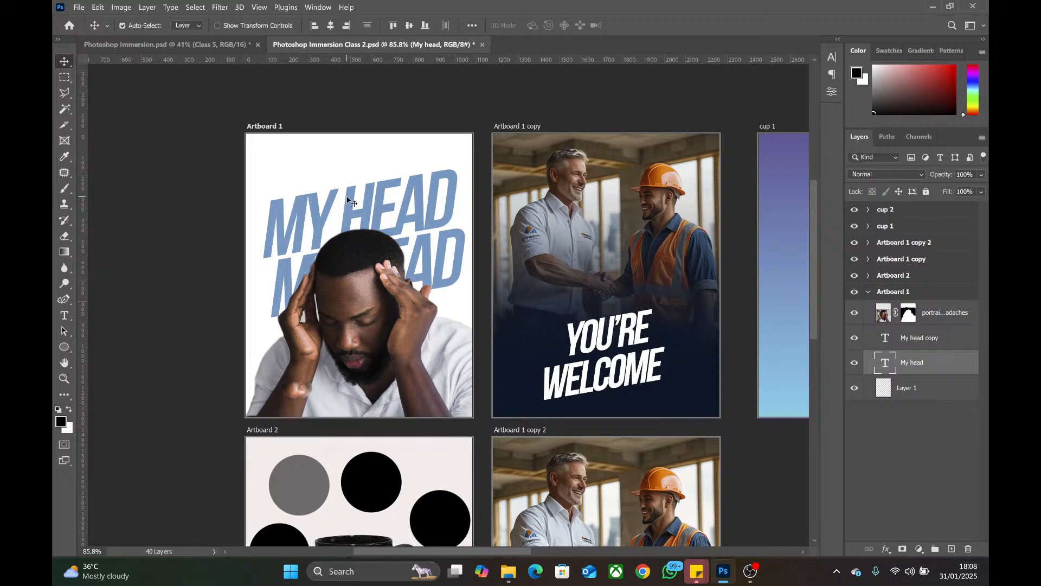
- Turn on transform controls for the Move tool and select the My head copy text layer
scroll(314, 162, up, 1)
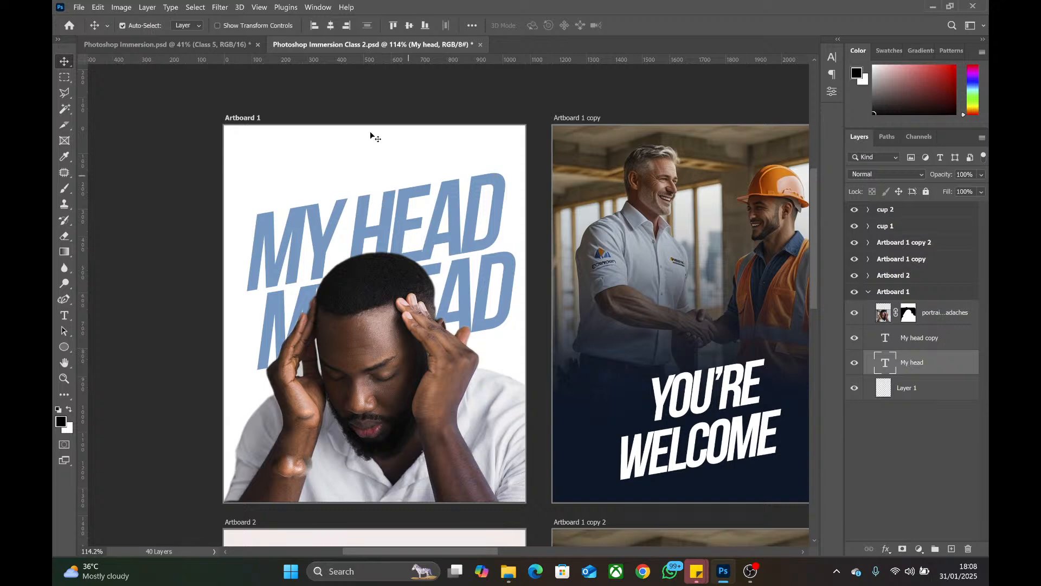
click(229, 27)
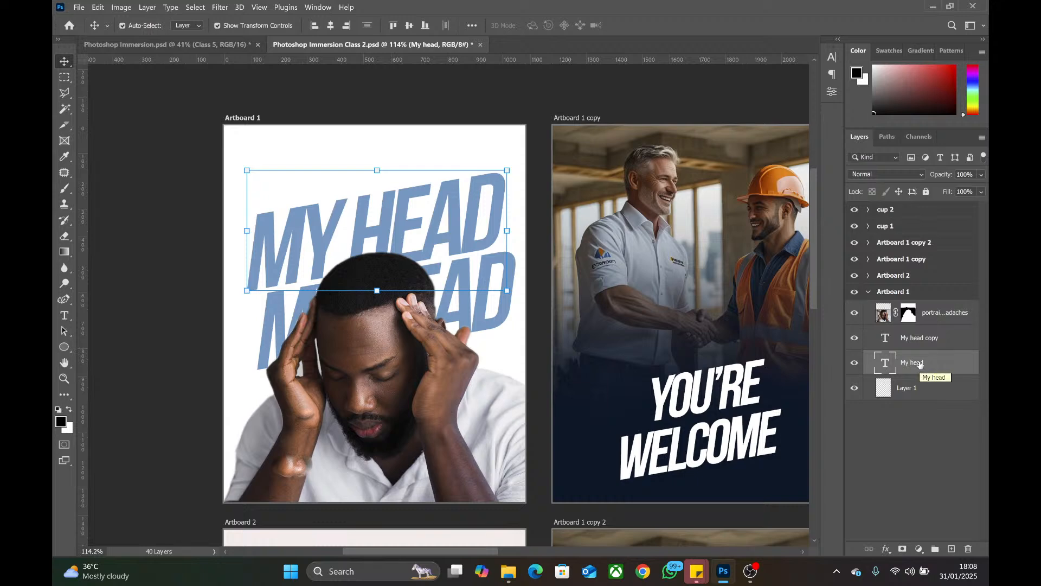
click(928, 340)
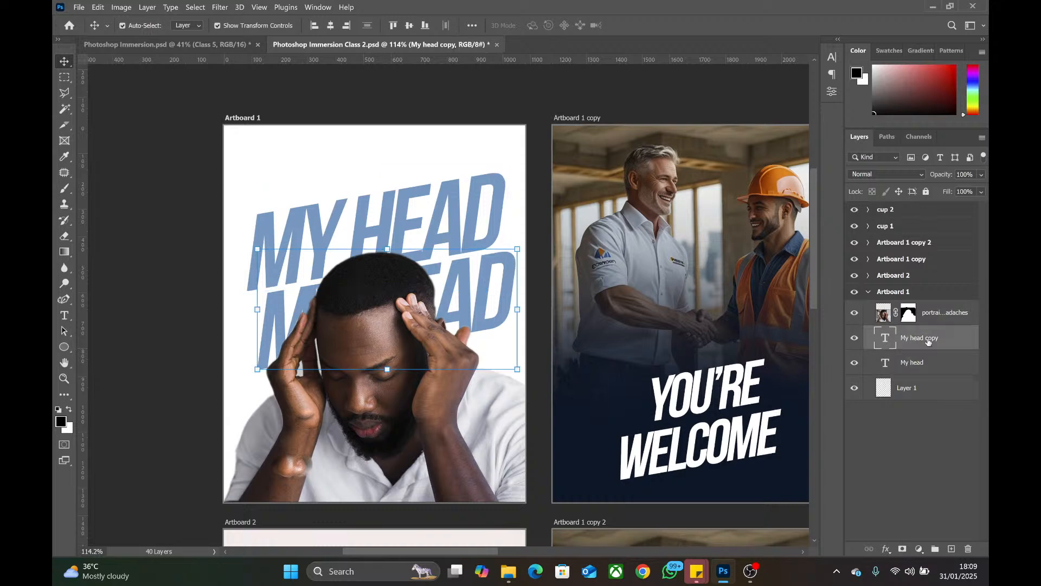
- Select the portrait layer and Artboard 1 in turn, and move the portrait across Artboard 1 and onto Artboard 1 copy
click(940, 314)
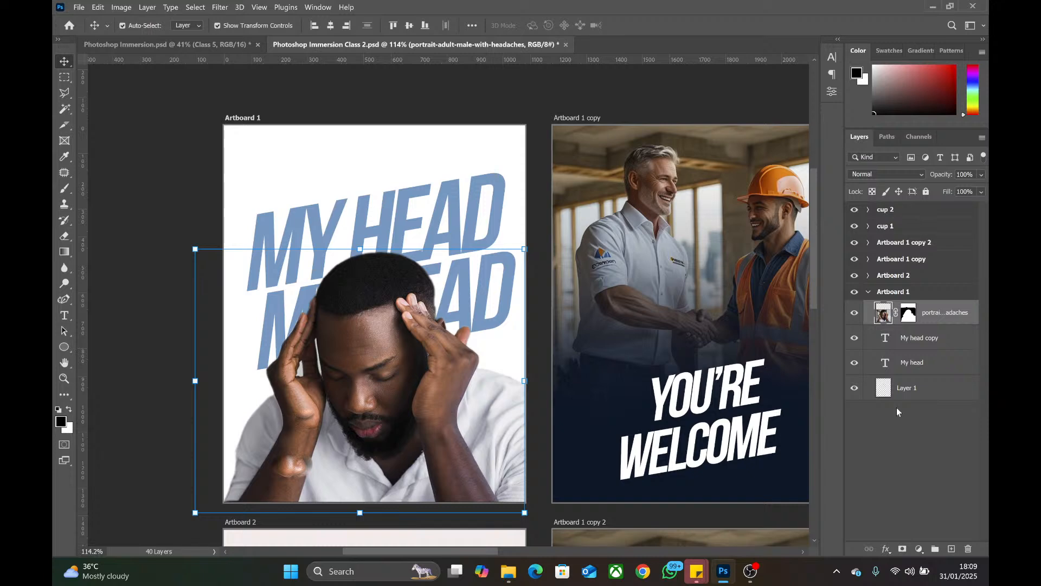
click(882, 295)
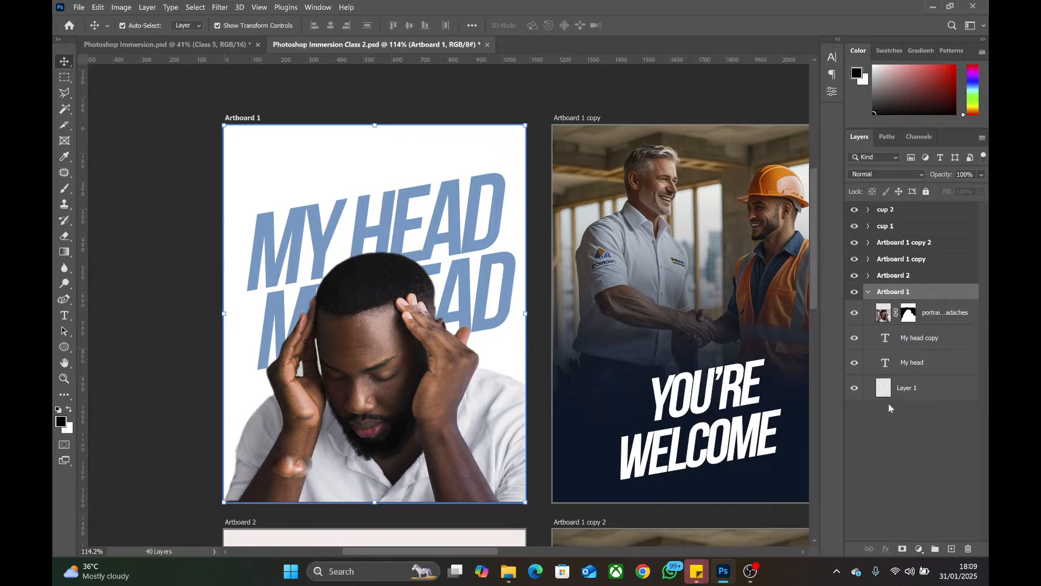
drag(376, 371, 443, 368)
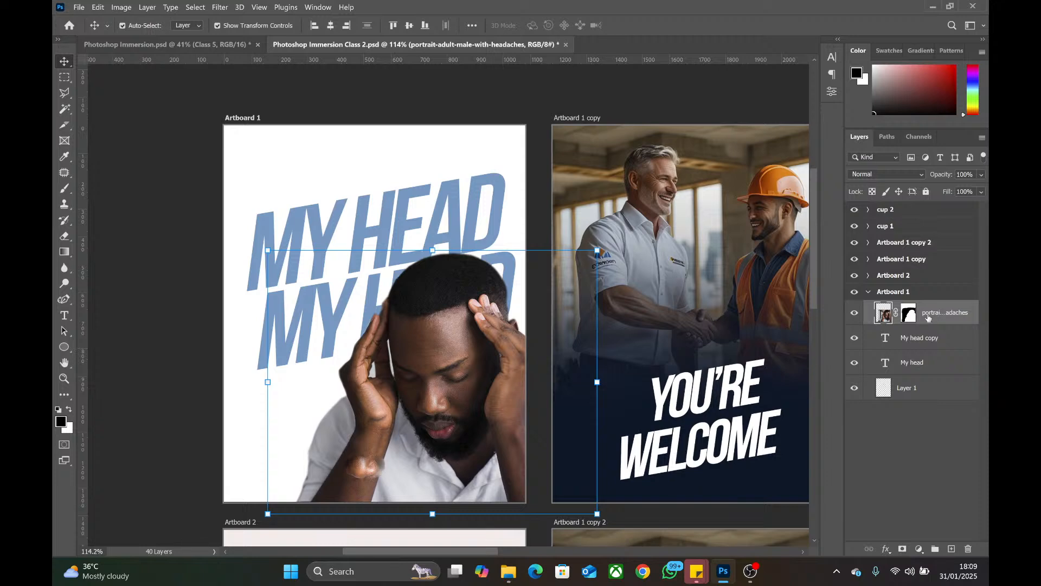
scroll(304, 286, down, 1)
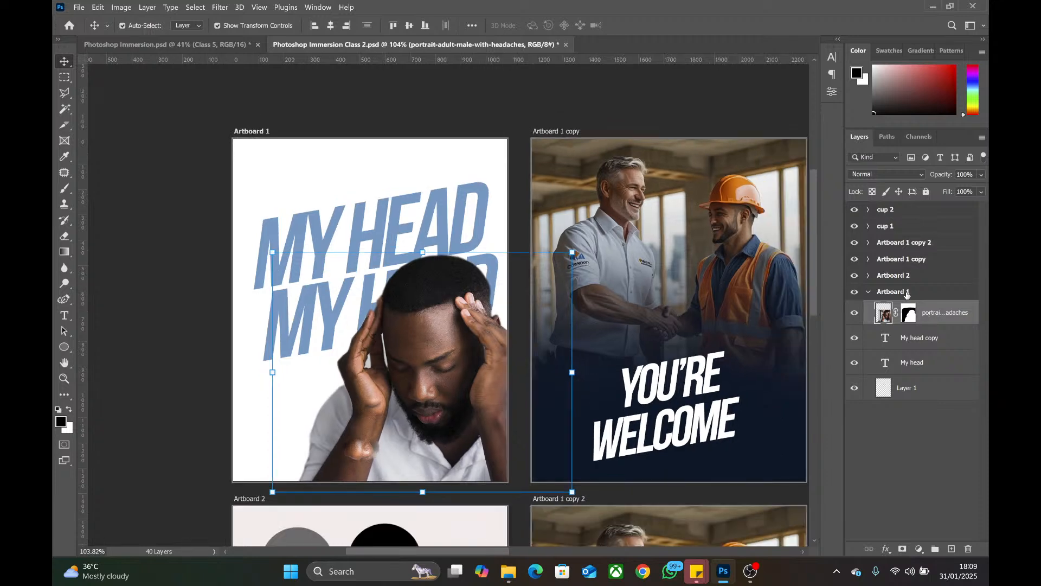
drag(411, 336, 655, 308)
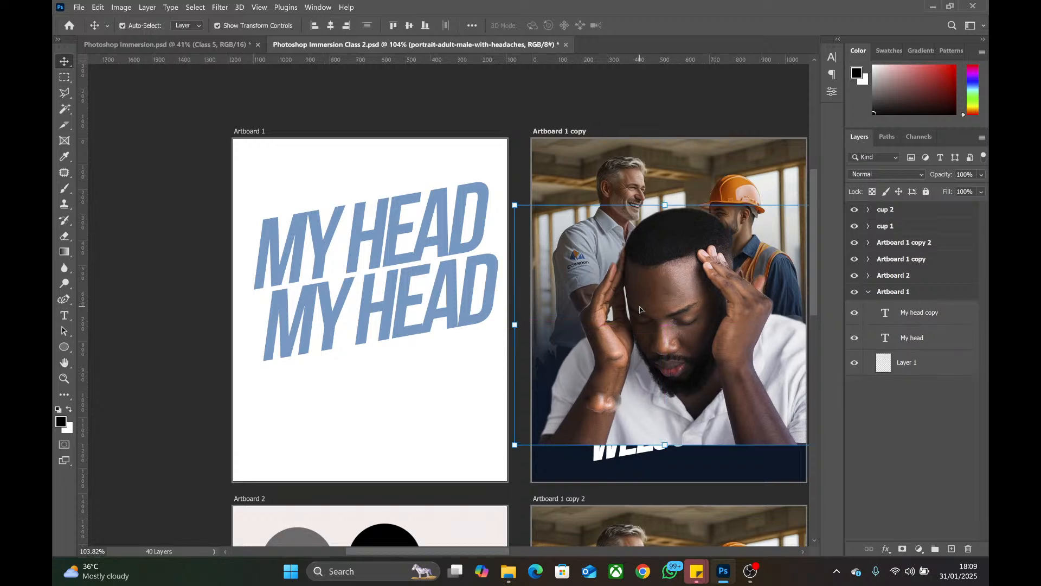
- Undo the portrait moves, reposition the portrait half past Artboard 1's right edge, and deselect it
key(ctrl+z)
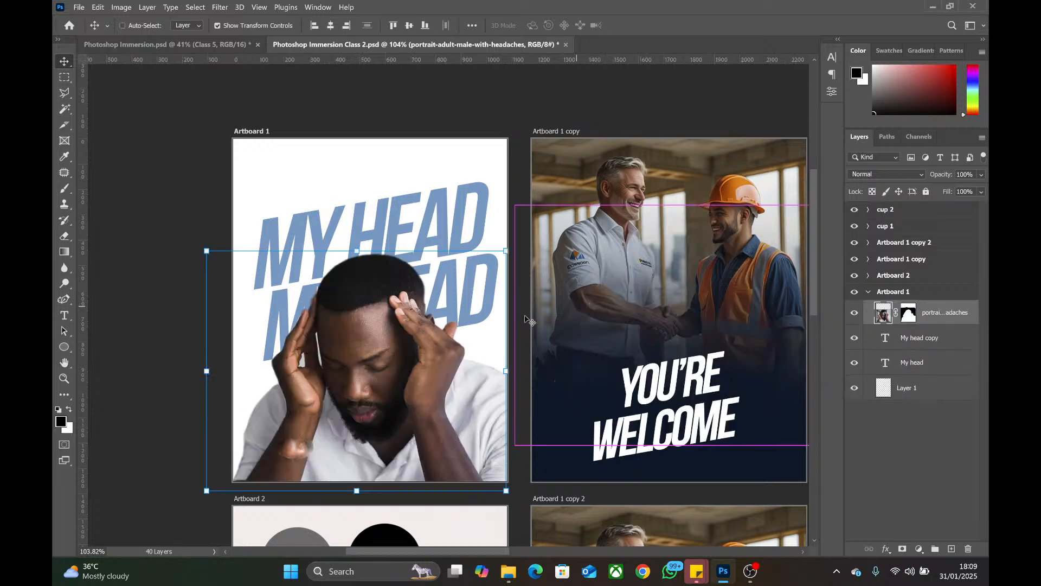
key(ctrl+z)
key(ctrl+z)
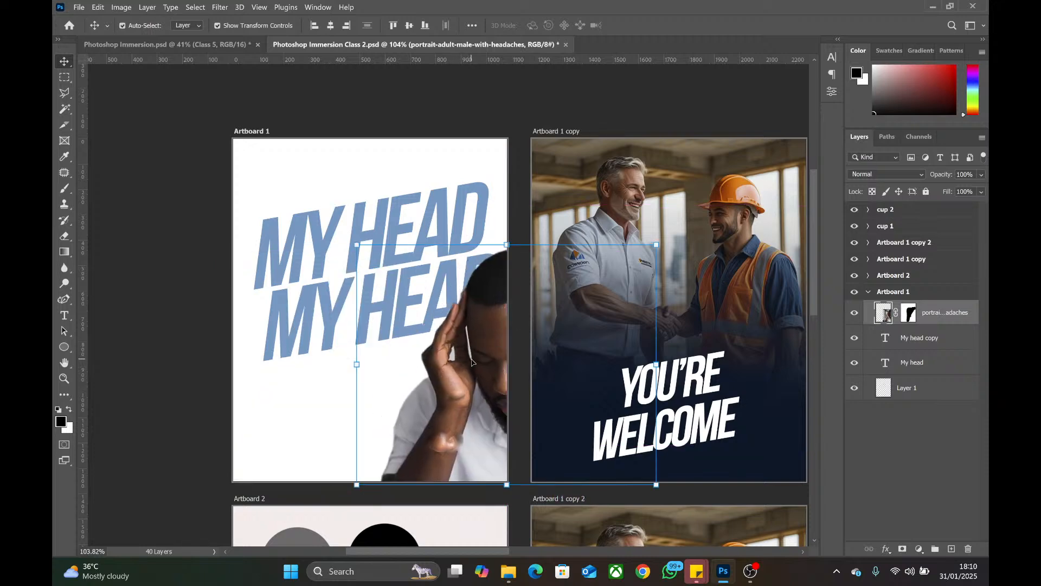
click(418, 124)
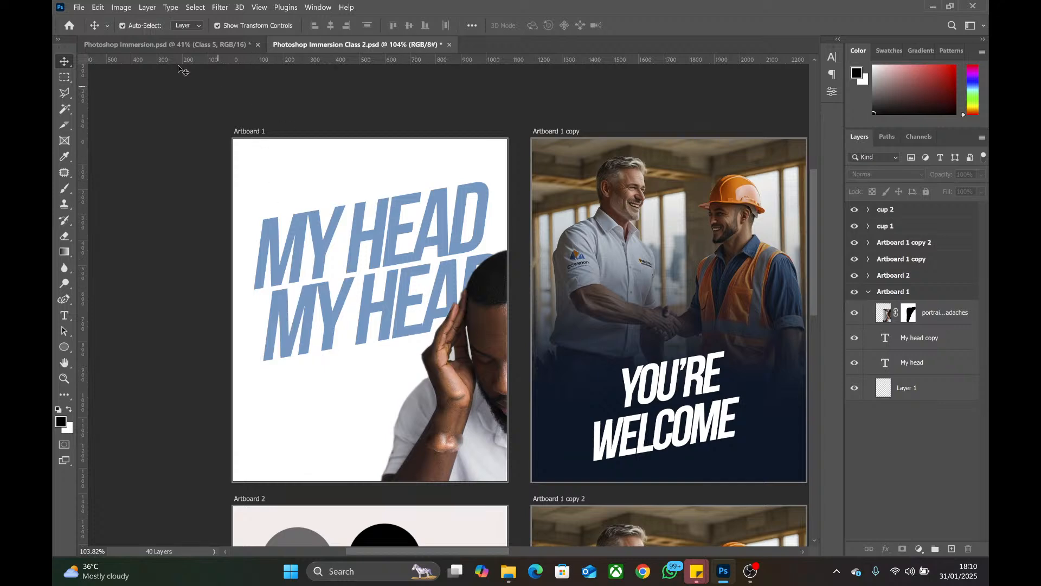
- Open the Artboards to Files export options and close them without exporting
click(80, 7)
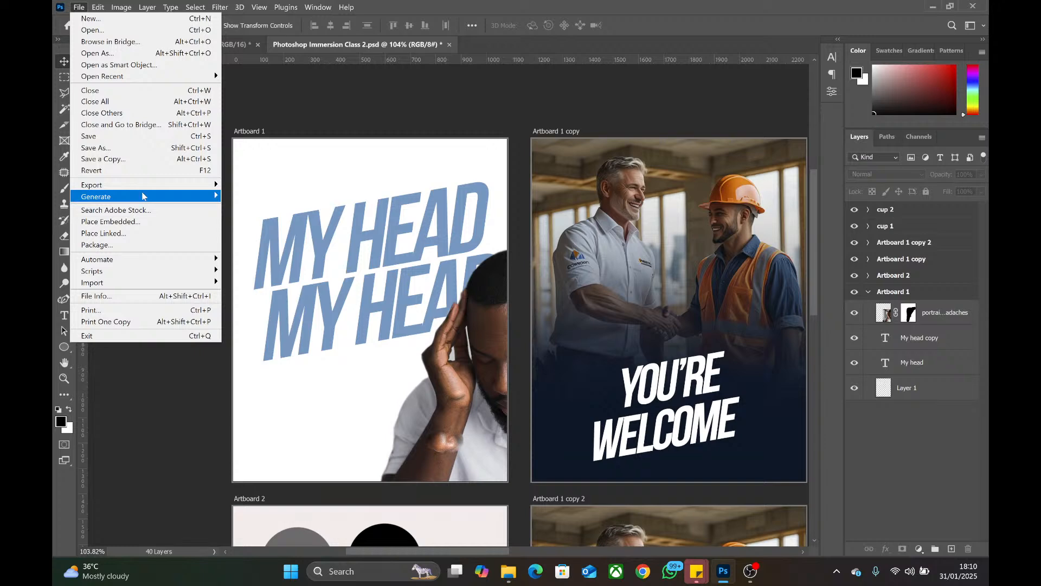
mouse_move(162, 185)
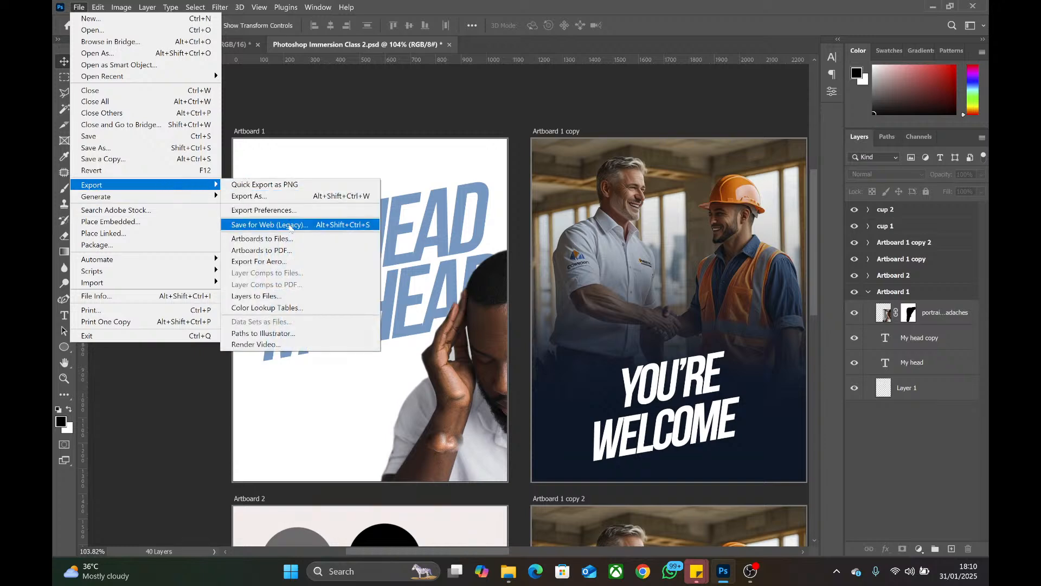
click(293, 238)
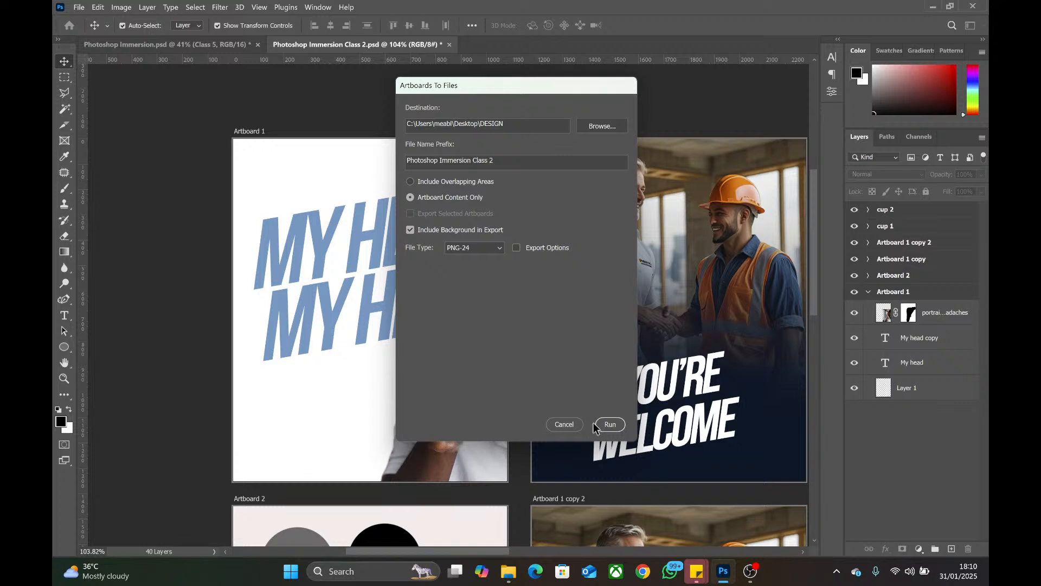
click(564, 424)
- Select Artboard 1 by its name, return to the Move tool, shift the portrait slightly right, and deselect it
click(258, 132)
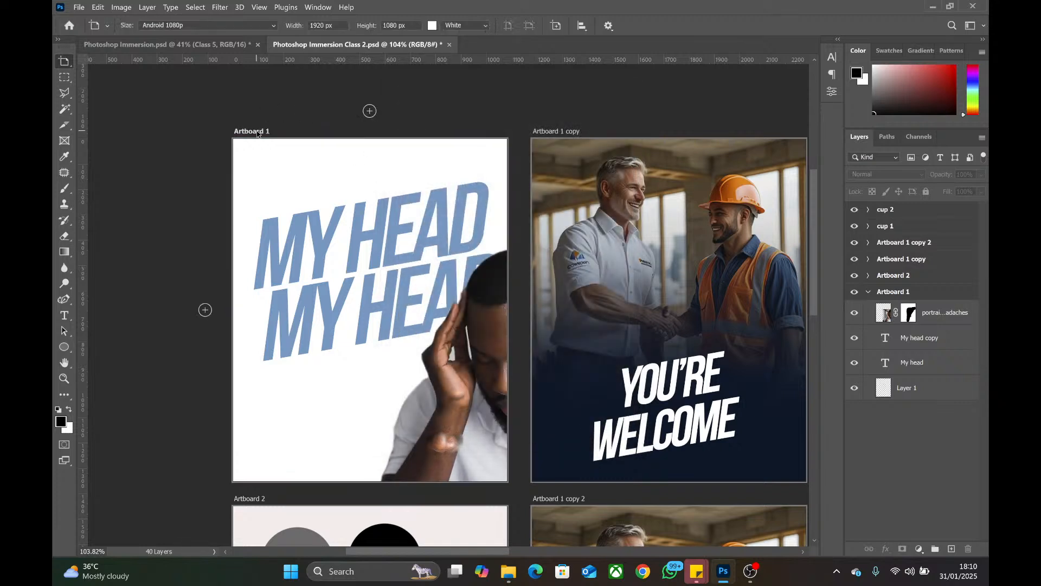
key(v)
click(469, 385)
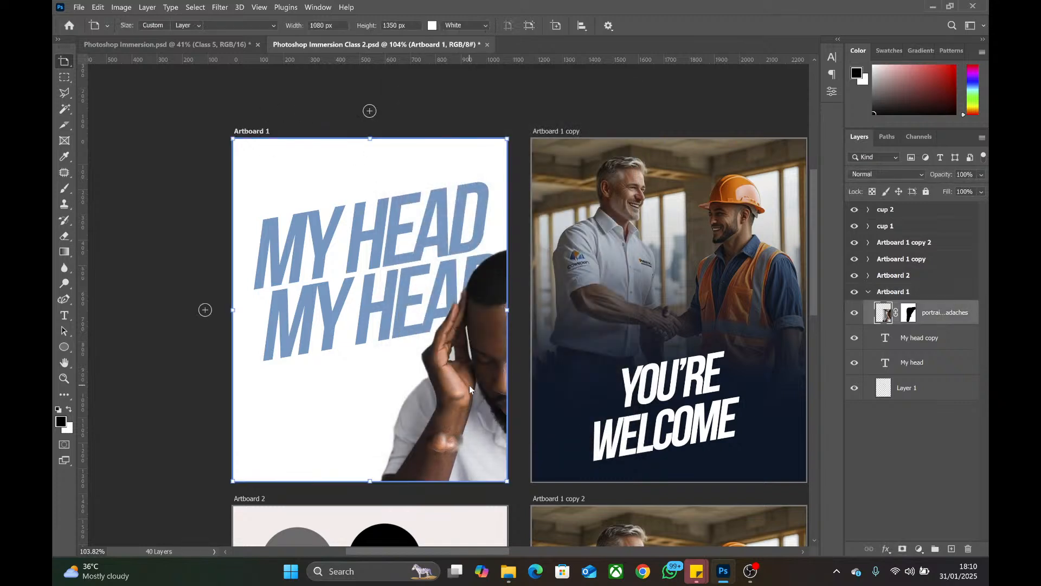
mouse_move(465, 393)
mouse_down()
mouse_move(500, 367)
mouse_move(472, 382)
mouse_up()
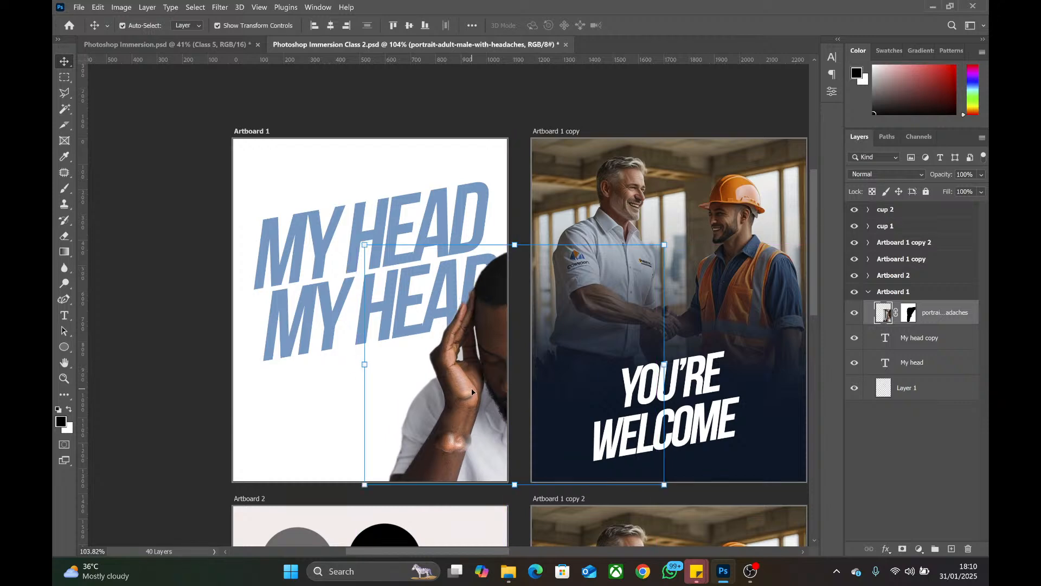
click(183, 142)
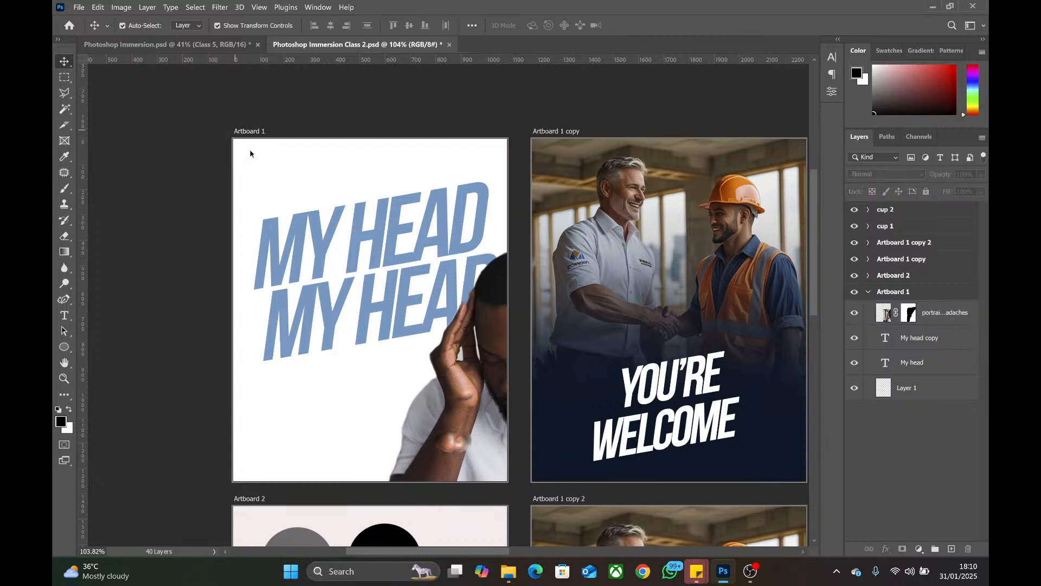
- Reselect the portrait on Artboard 1 and shift it slightly left and down, keeping it cropped by the right edge
scroll(310, 358, up, 2)
scroll(304, 301, up, 1)
scroll(298, 241, down, 3)
scroll(293, 209, up, 1)
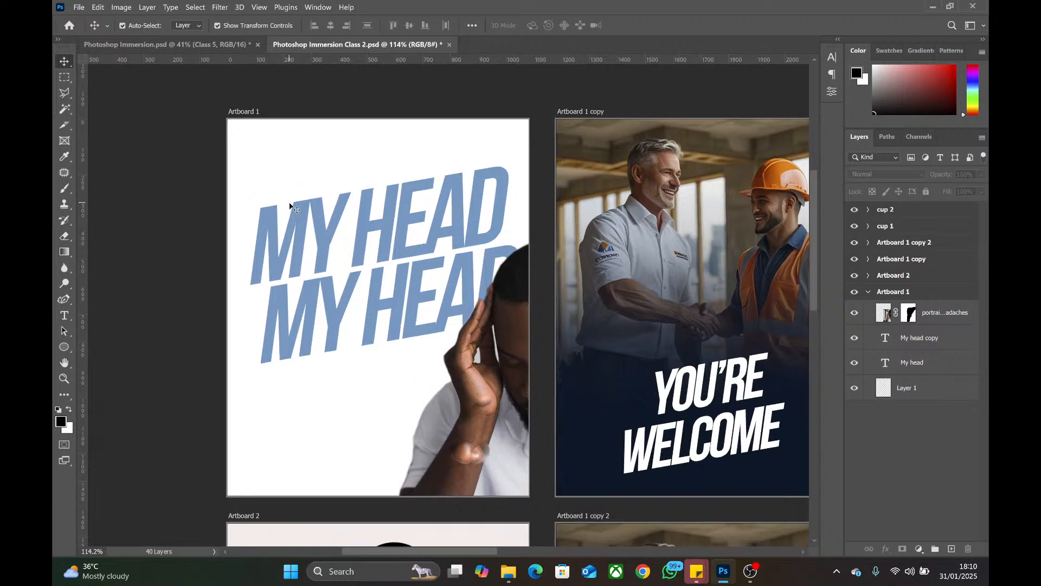
click(514, 348)
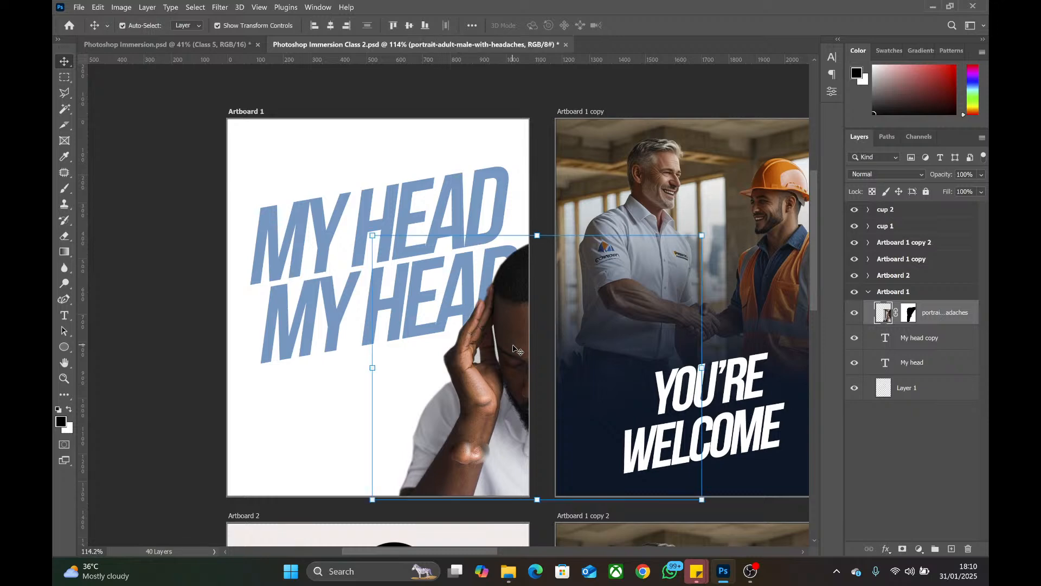
mouse_move(513, 348)
mouse_down()
mouse_move(480, 347)
mouse_move(503, 346)
mouse_up()
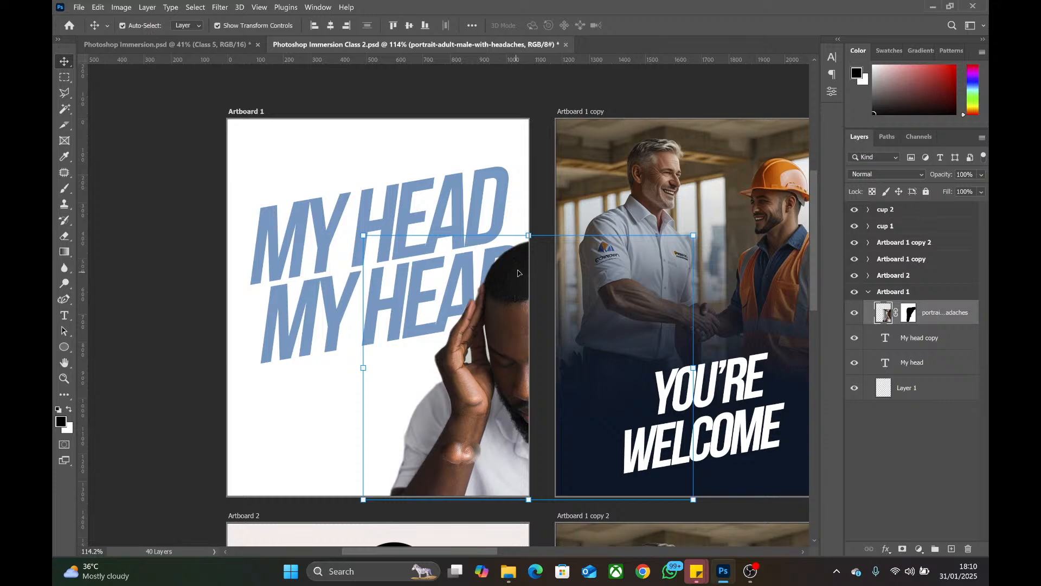
key(ctrl+h)
mouse_move(518, 313)
mouse_down()
mouse_move(362, 278)
mouse_move(405, 312)
mouse_move(529, 317)
mouse_up()
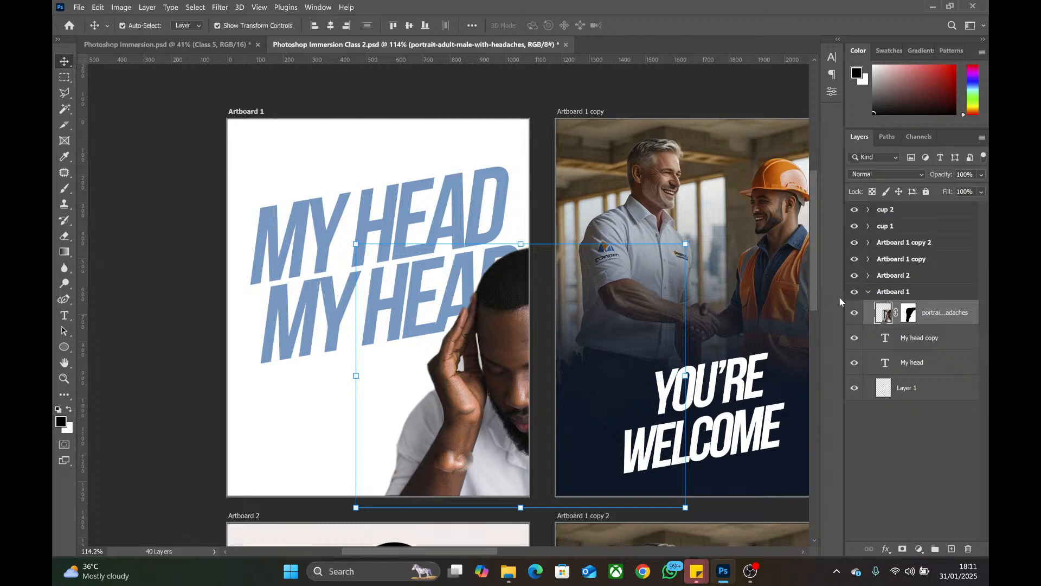
- Select Artboard 1 and the handshake image on Artboard 1 copy in turn to compare their layer list entries
click(896, 292)
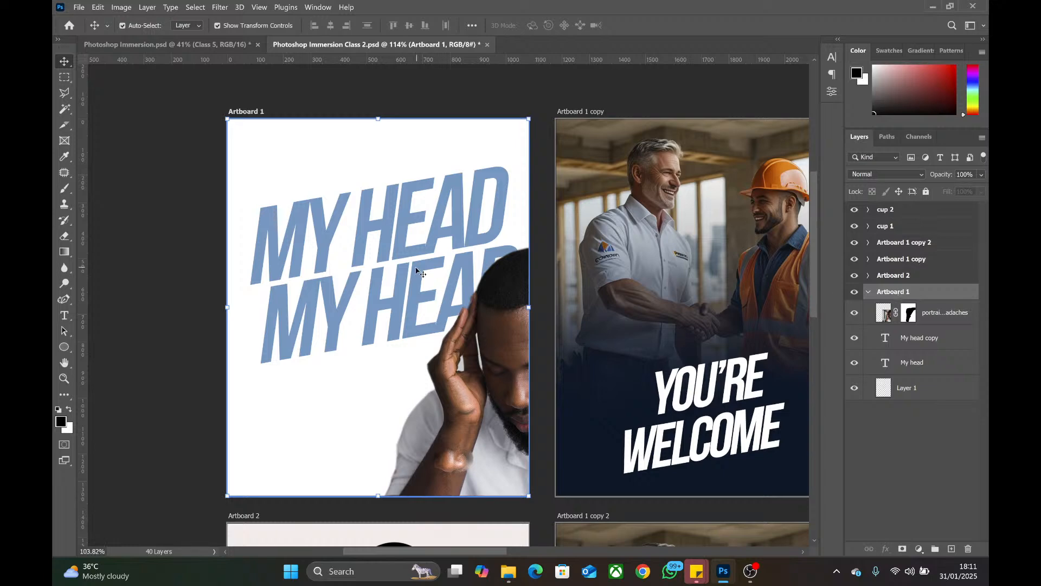
scroll(418, 272, down, 4)
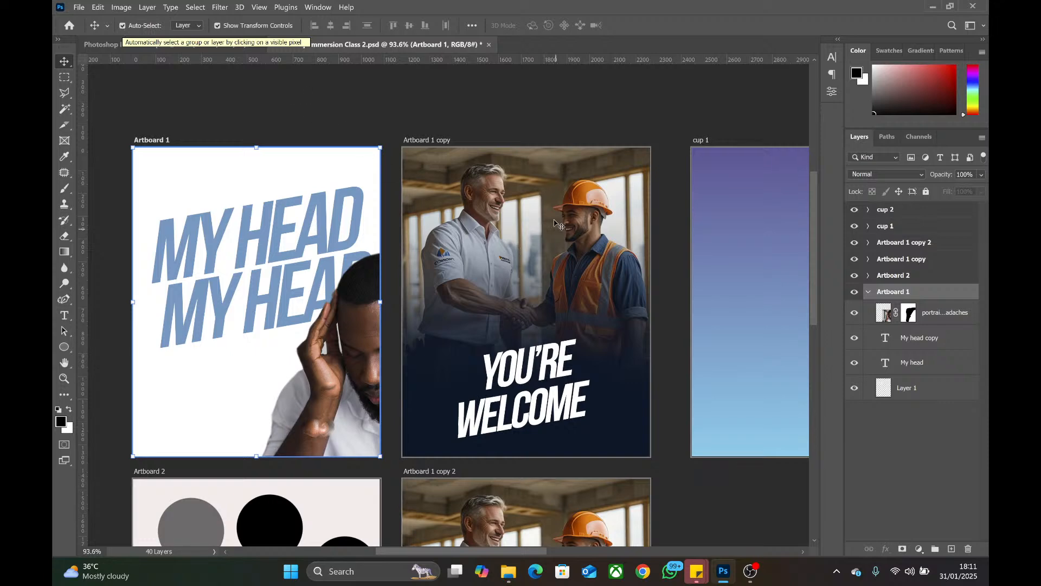
click(496, 202)
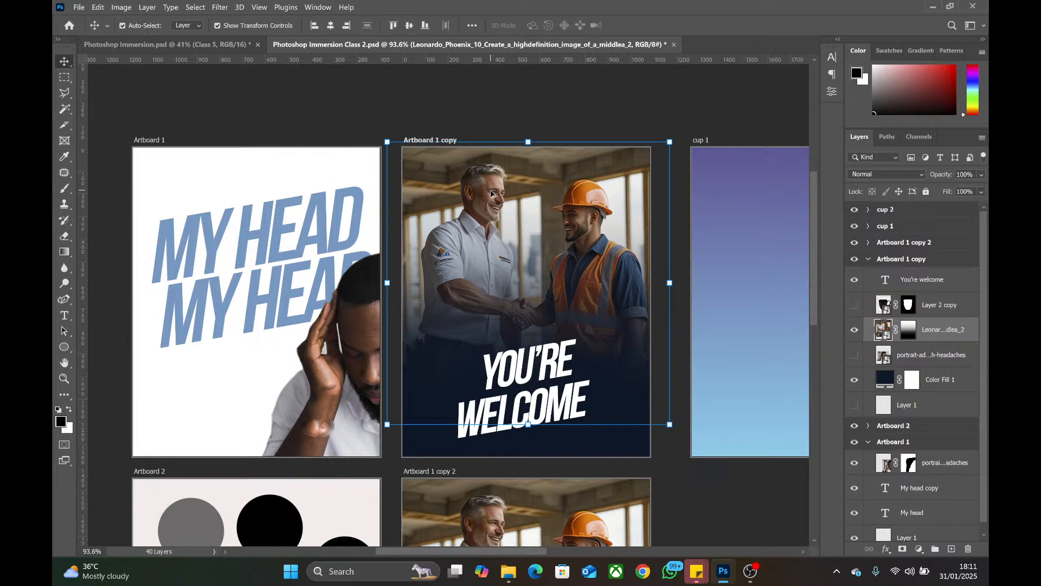
- Select Artboard 1 copy by its name, collapse it in the layer list, and switch back to the Move tool
click(442, 146)
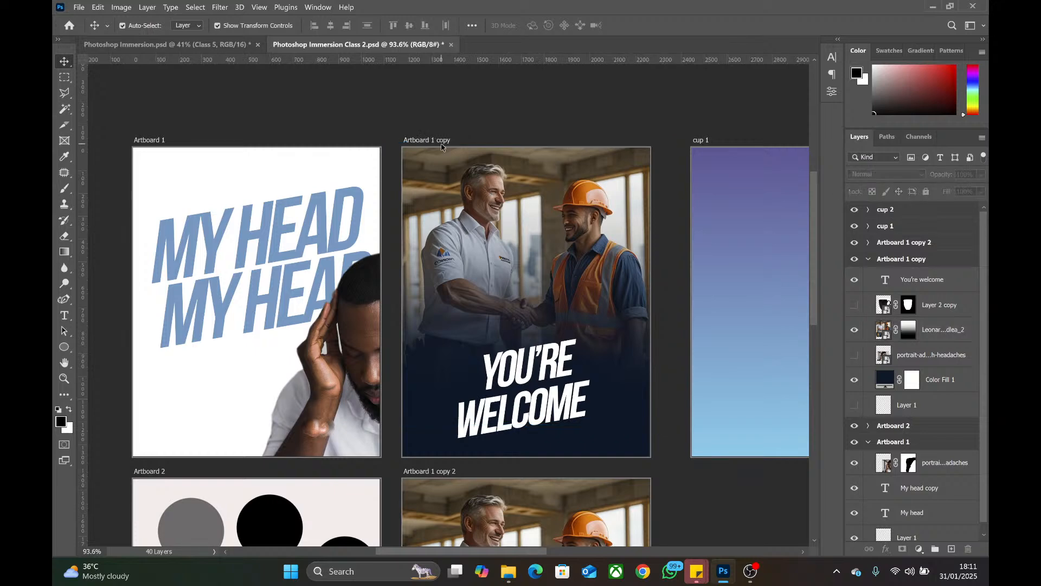
click(870, 264)
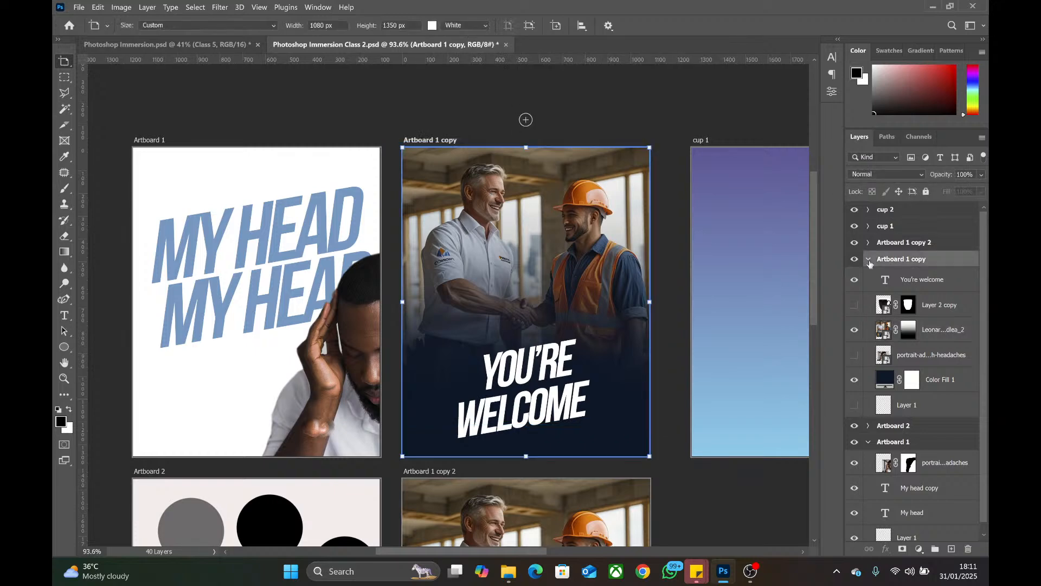
click(869, 261)
click(63, 63)
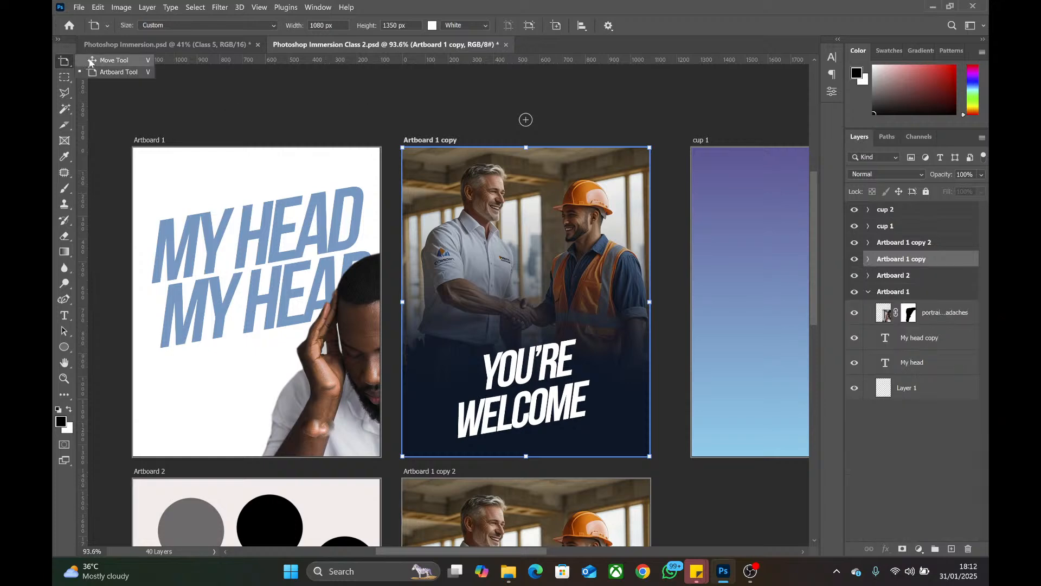
click(108, 61)
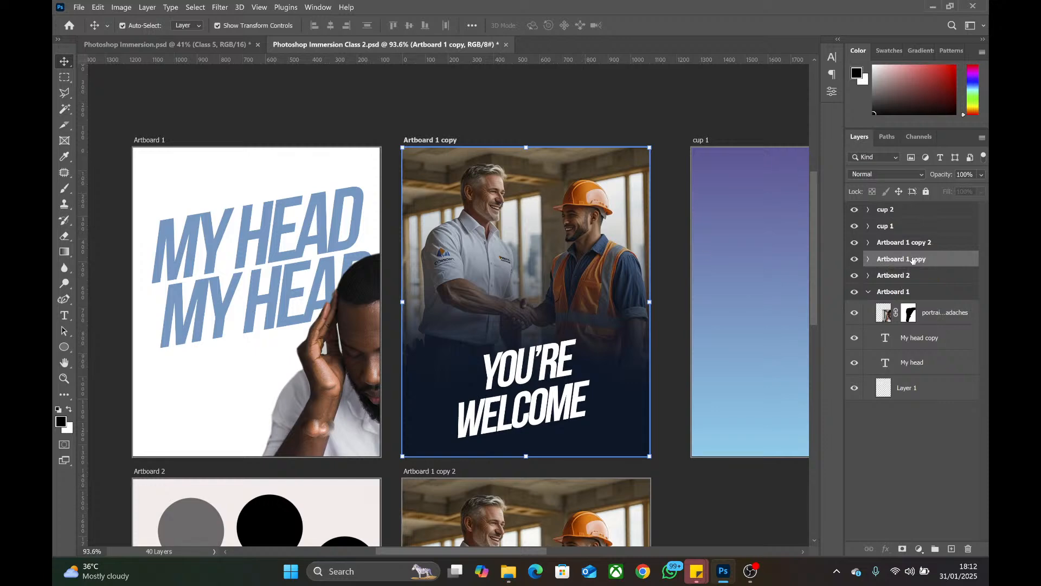
- Select the handshake image on the canvas to locate its layer, deselect it, and collapse Artboard 1 copy again
click(498, 209)
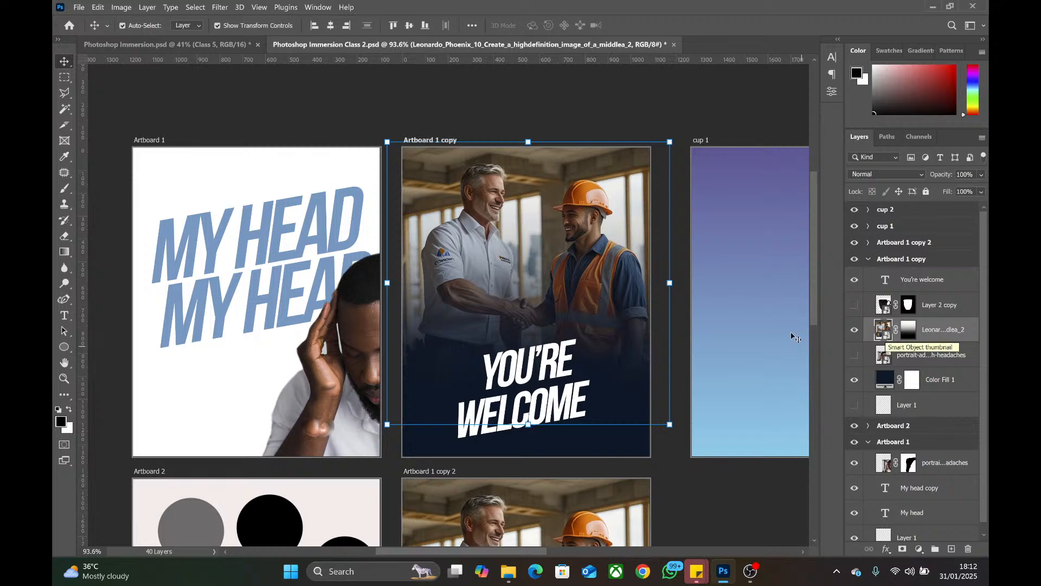
click(524, 120)
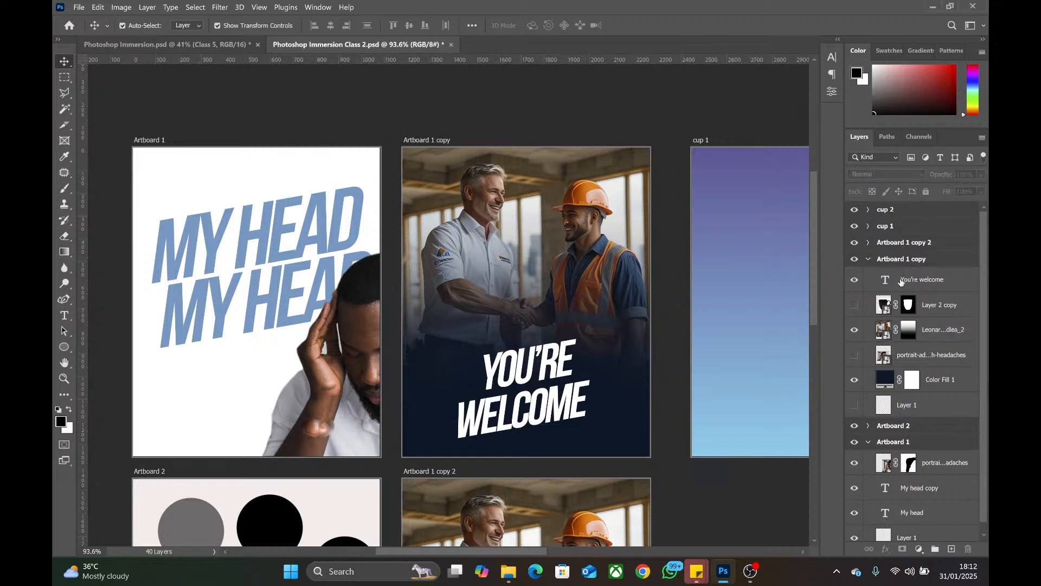
click(869, 260)
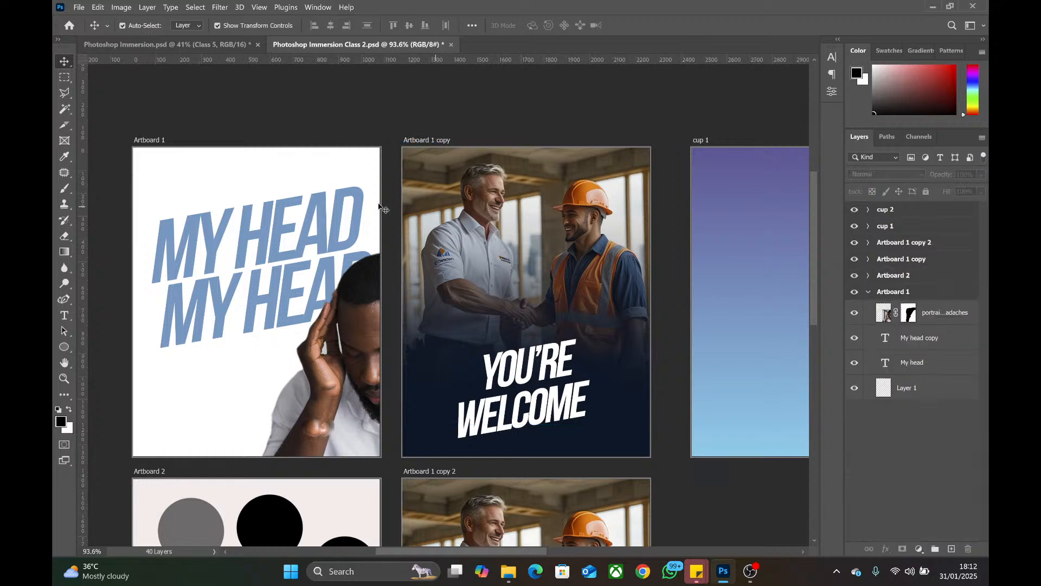
- Create a new document from the recent 1080 x 1350 px, 300 ppi preset
scroll(382, 207, down, 3)
scroll(409, 220, down, 2)
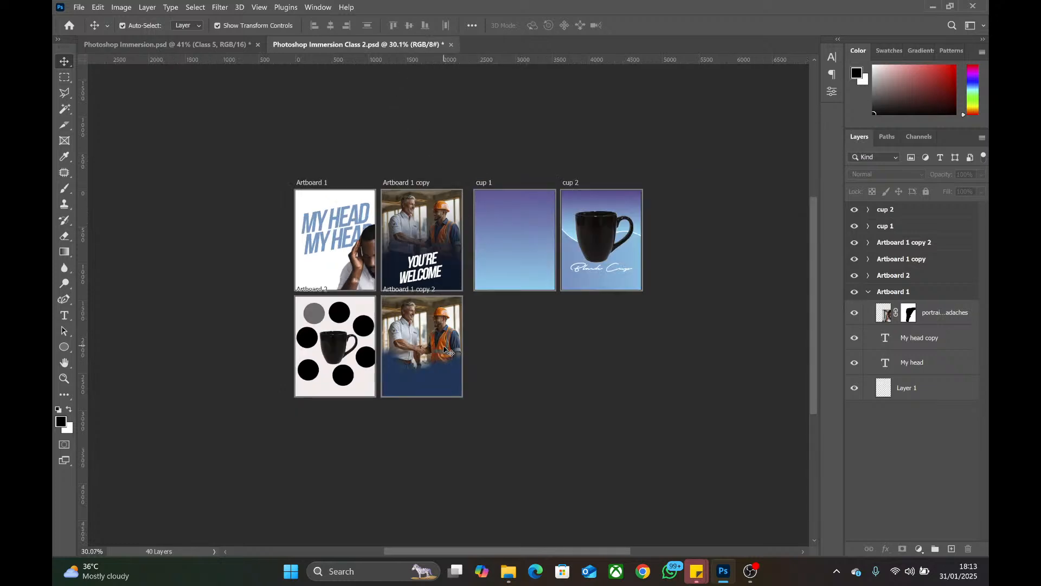
key(ctrl+n)
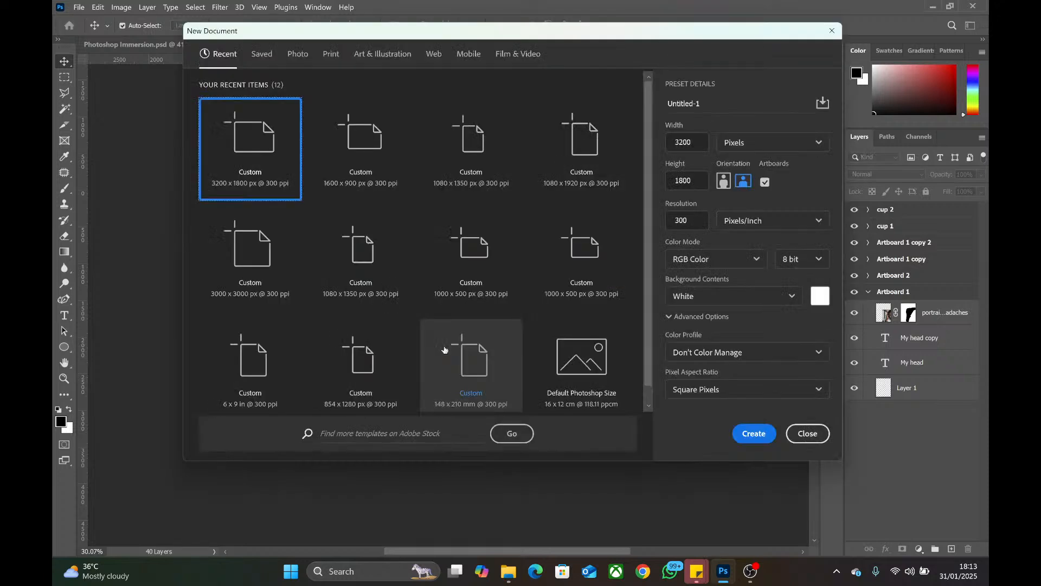
double_click(474, 137)
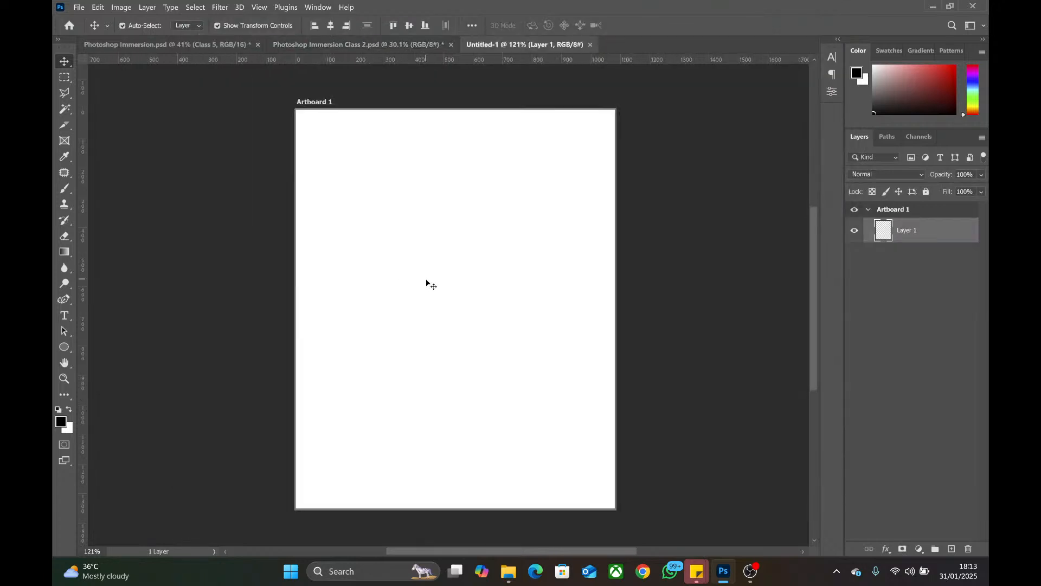
- Switch to OBS Studio and refresh the YouTube Live Control Panel page
click(751, 572)
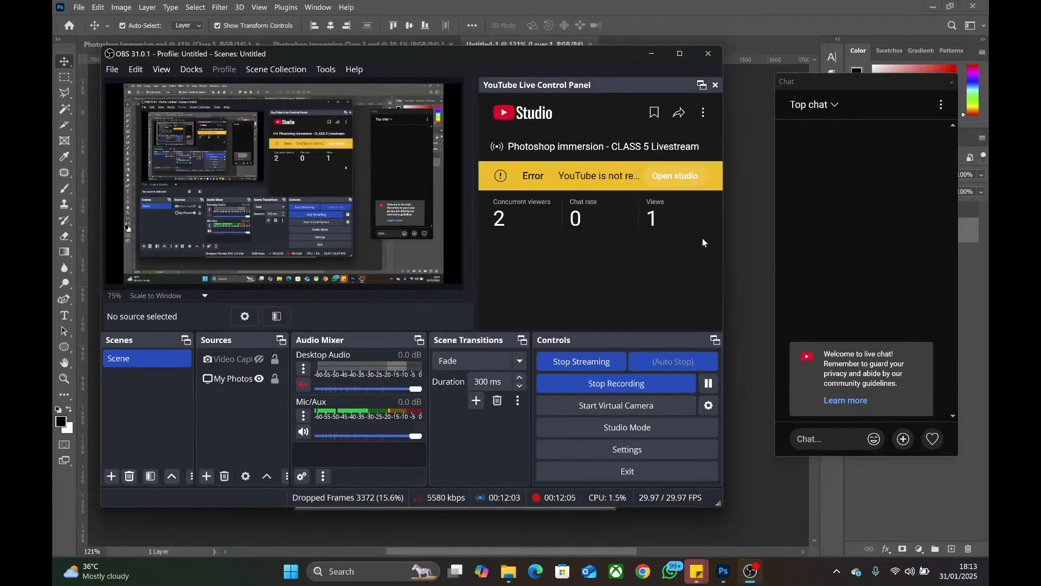
click(704, 112)
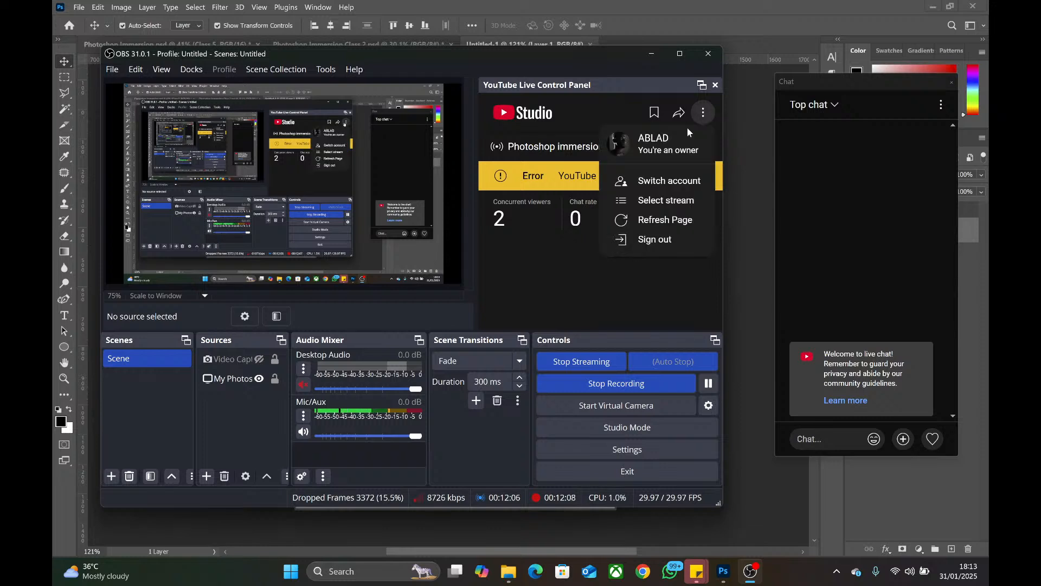
click(666, 222)
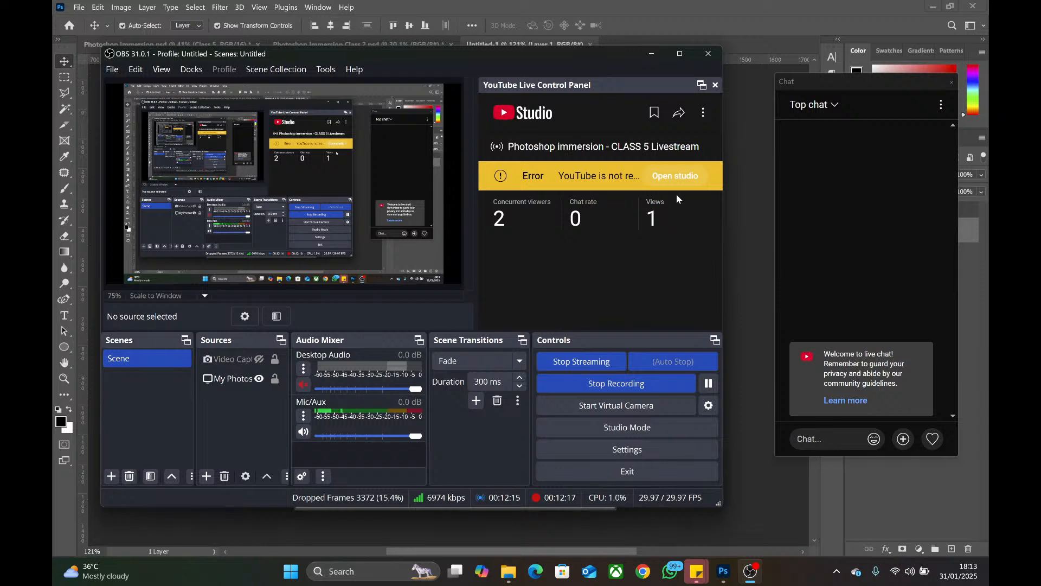
- Refresh the YouTube Live Control Panel page again and switch back to Photoshop
click(702, 112)
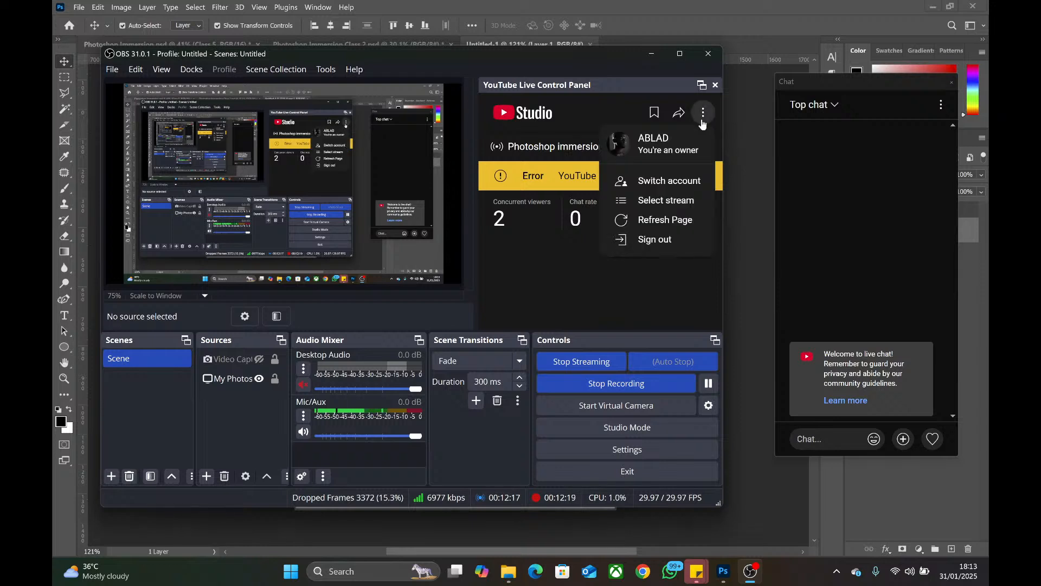
click(660, 220)
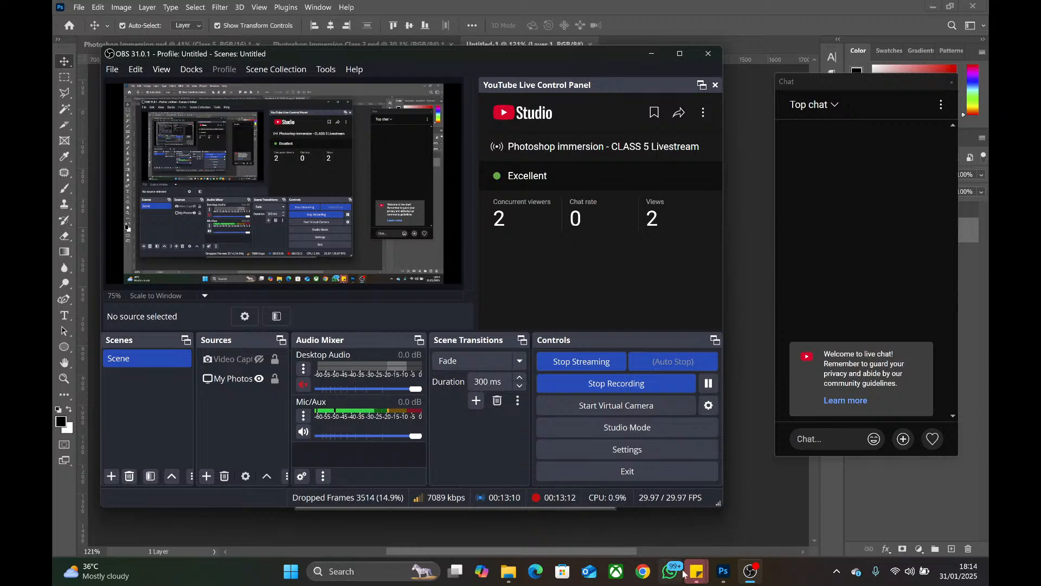
click(723, 573)
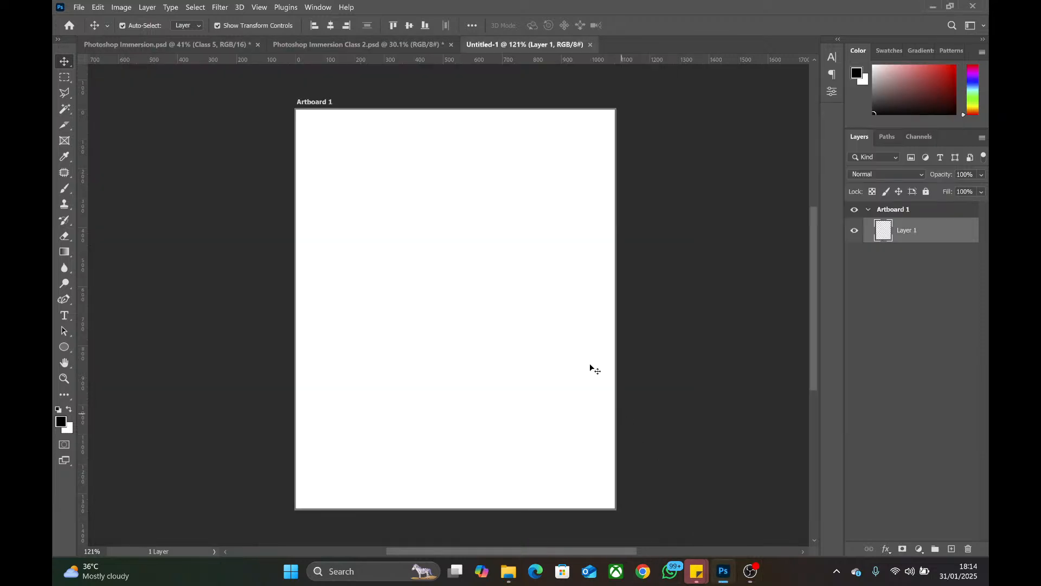
- Draw a black square about 285 px wide with the Rectangle tool, slightly above the artboard's centre
scroll(440, 331, up, 1)
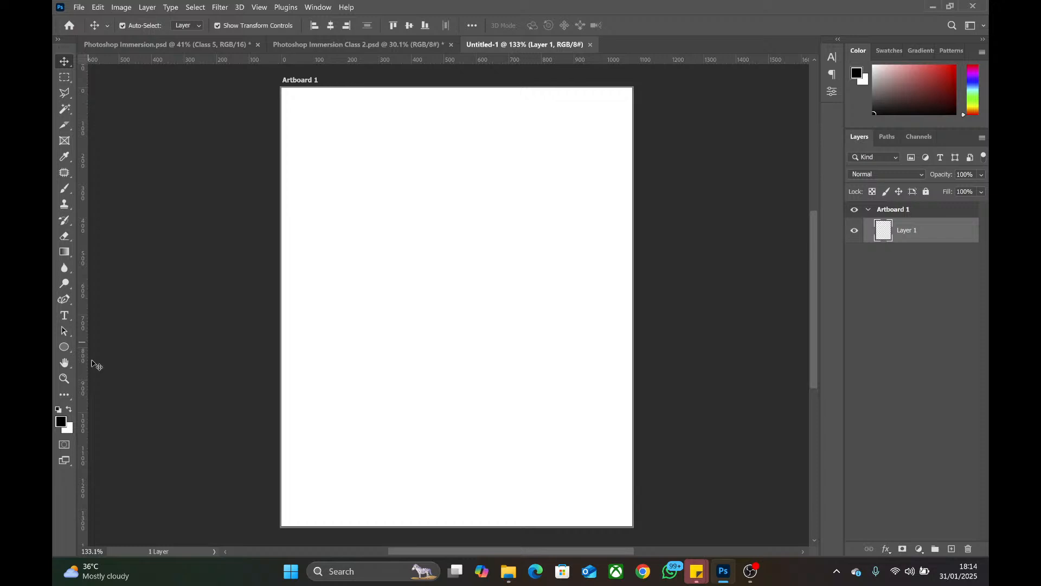
click(67, 351)
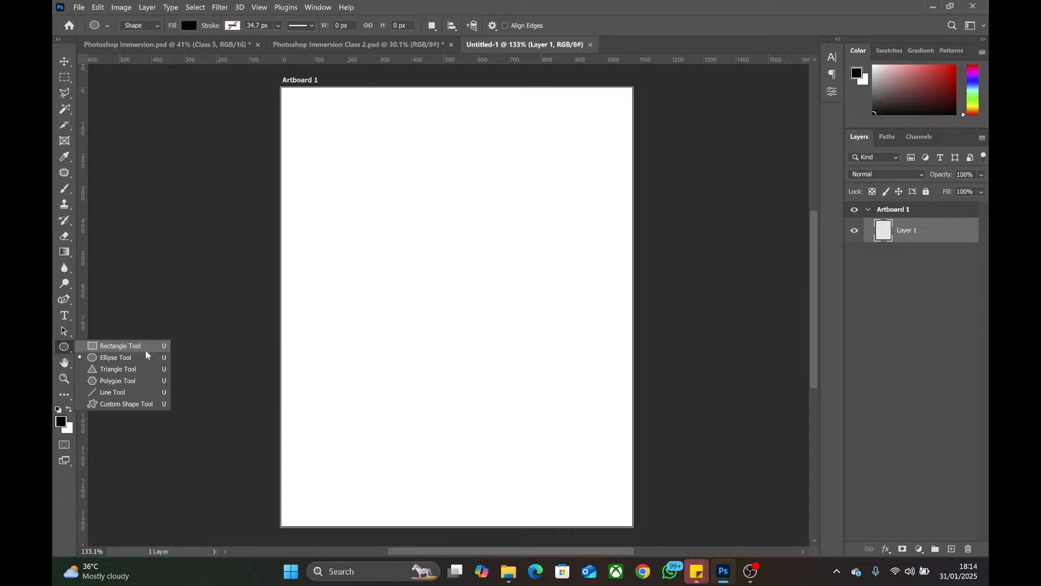
click(135, 351)
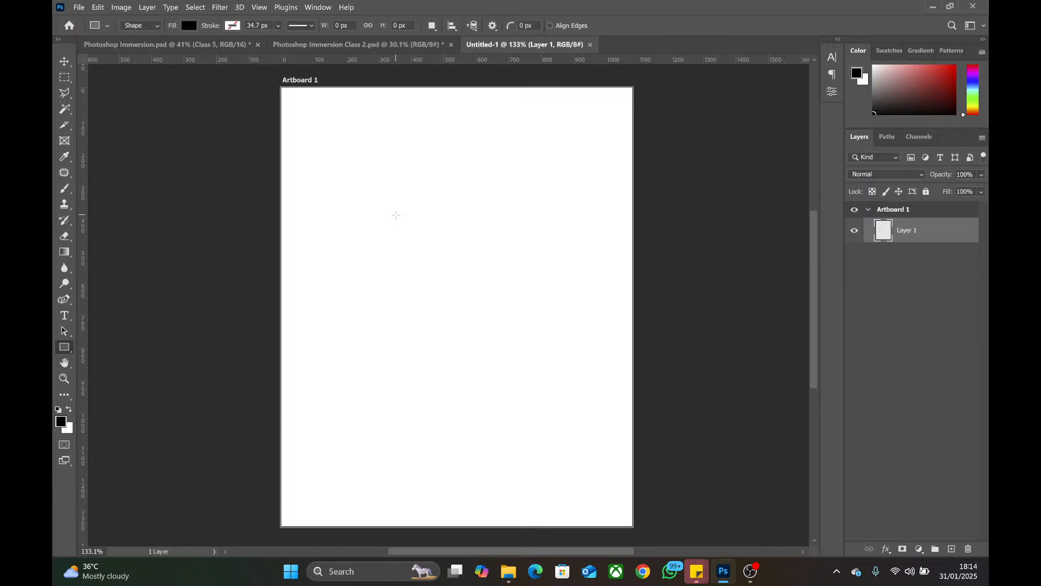
drag(396, 215, 488, 319)
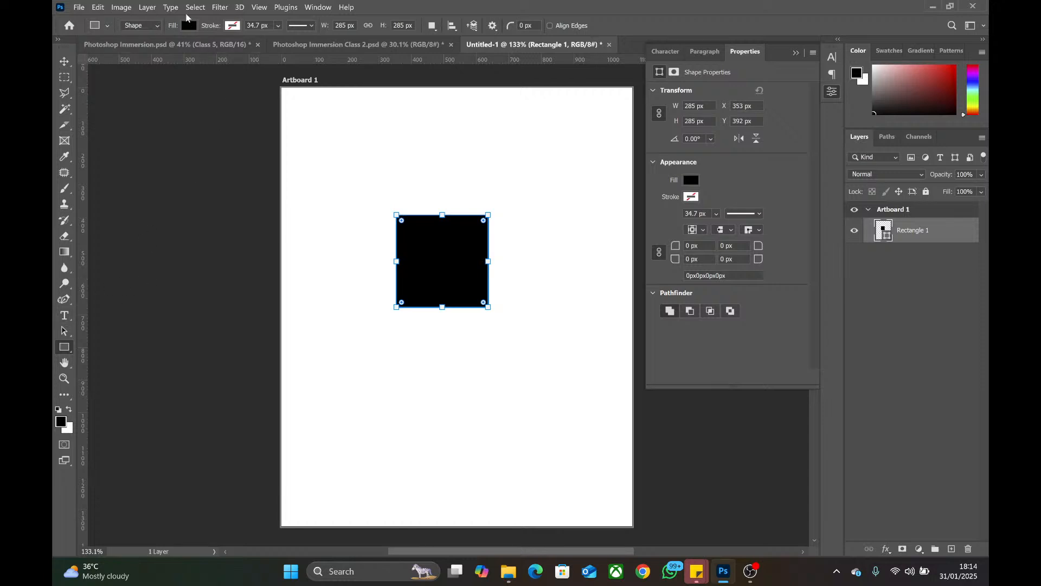
- Draw a black circle about 321 px wide with the Ellipse tool, overlapping the square's lower-right corner as a separate layer
right_click(64, 350)
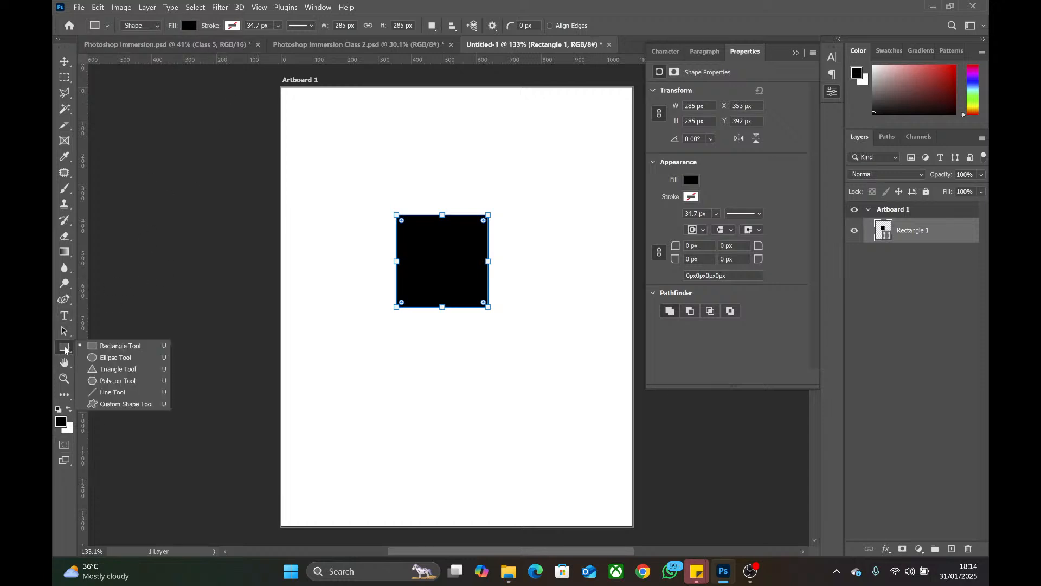
click(105, 355)
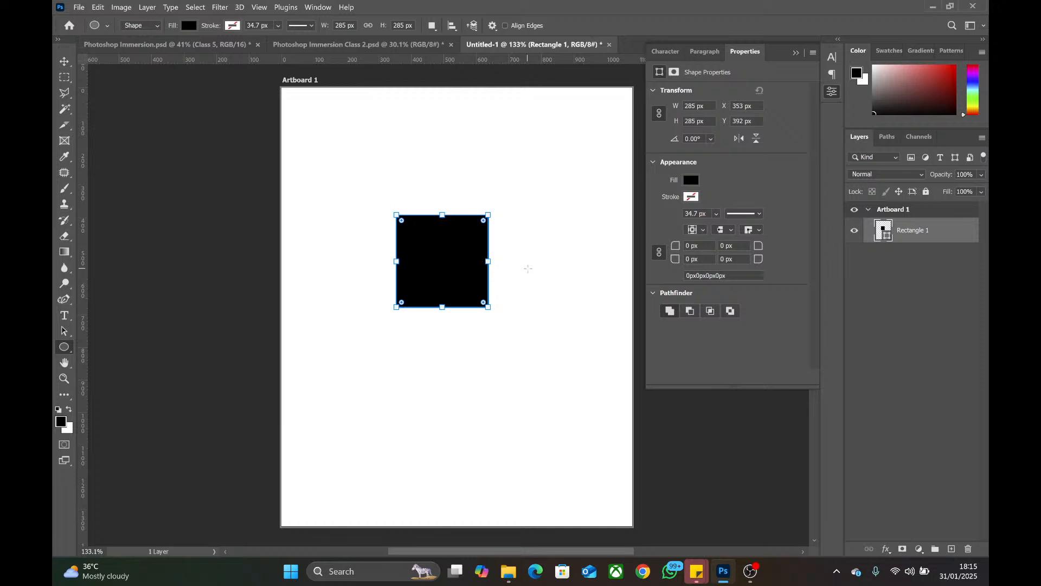
click(928, 310)
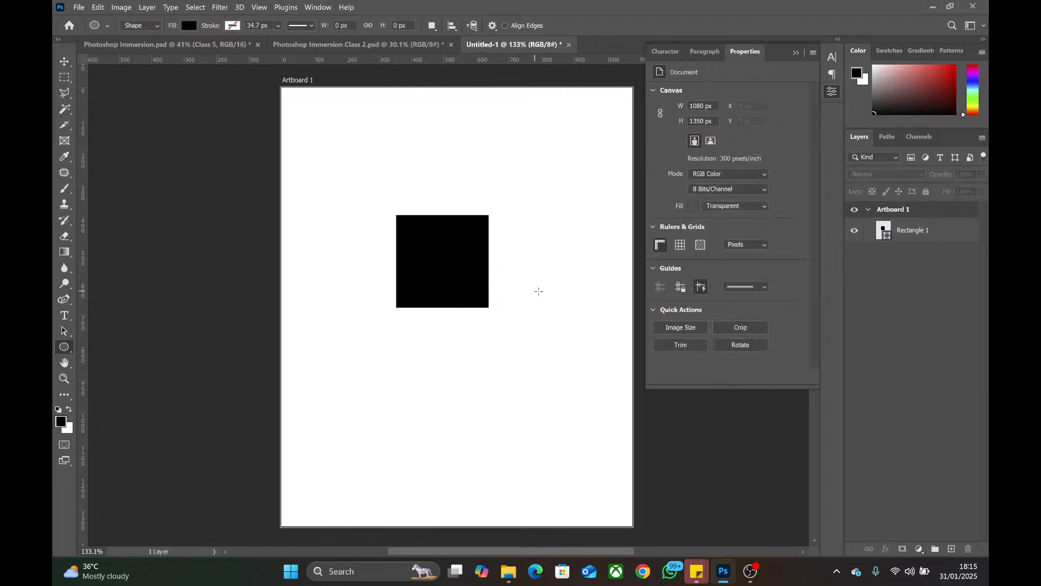
drag(546, 278, 441, 383)
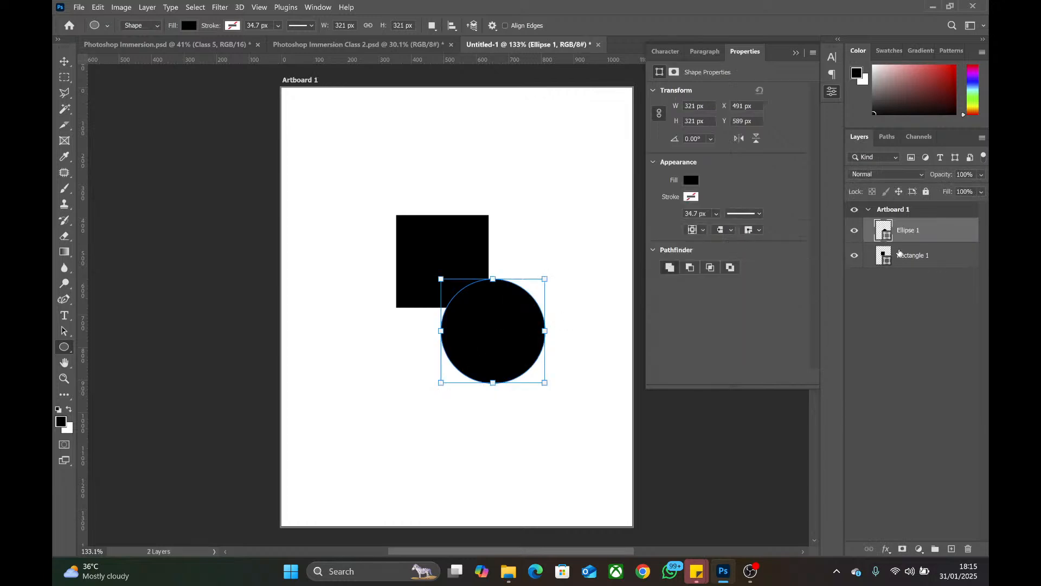
- Select the Rectangle 1 layer, then the Ellipse 1 layer, and move the circle up to about X 496, Y 553 px
click(914, 263)
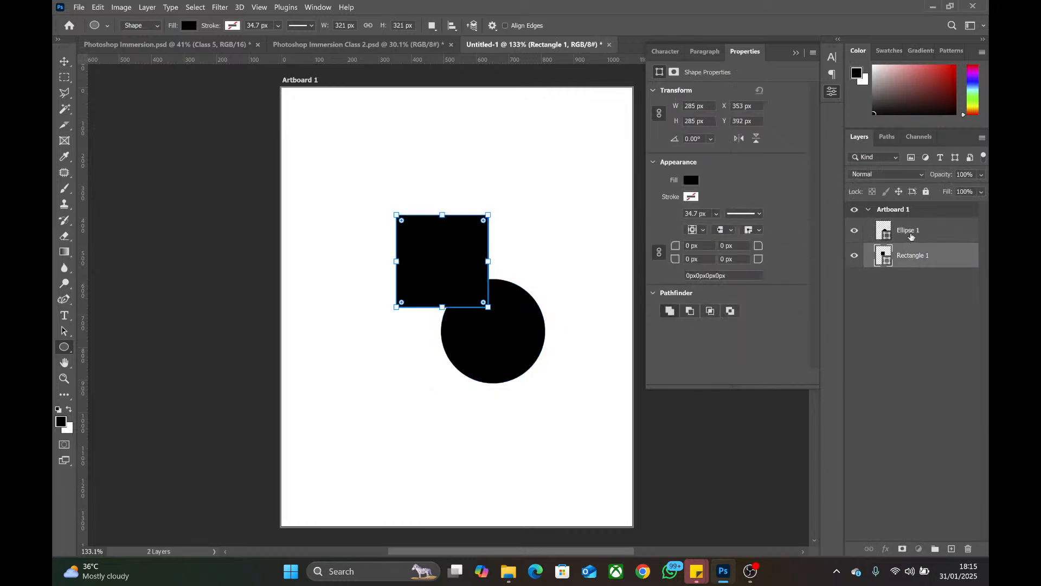
click(912, 237)
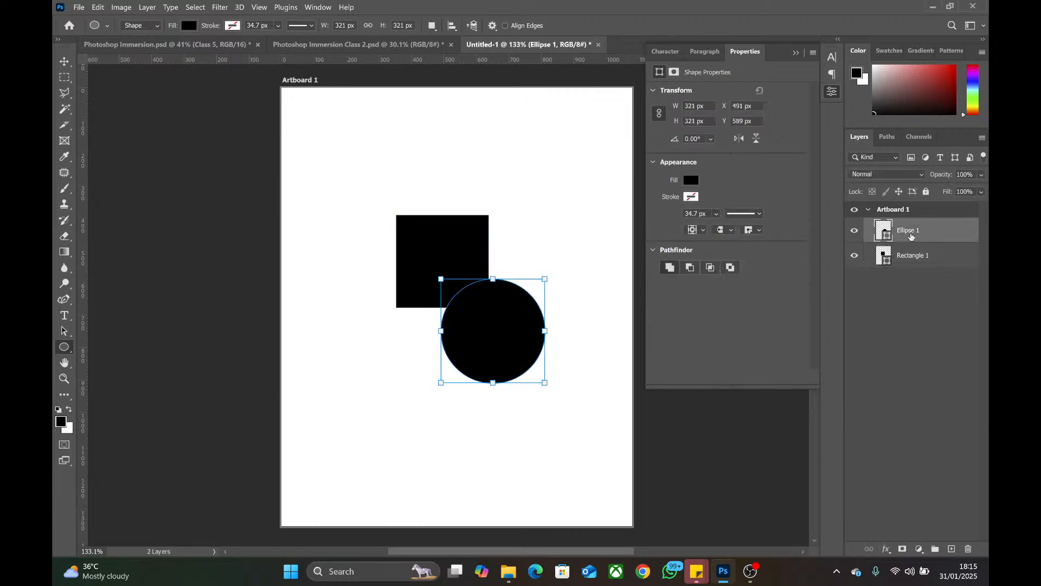
click(64, 61)
drag(514, 340, 515, 329)
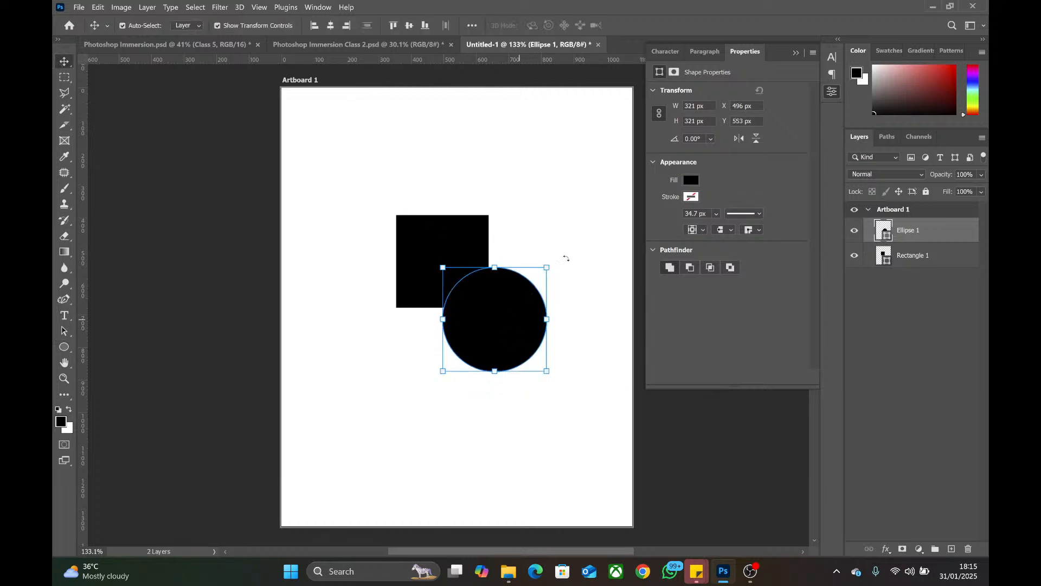
- Fill the circle with the recently used maroon and move it to about X 478, Y 517 px, further over the square
click(692, 183)
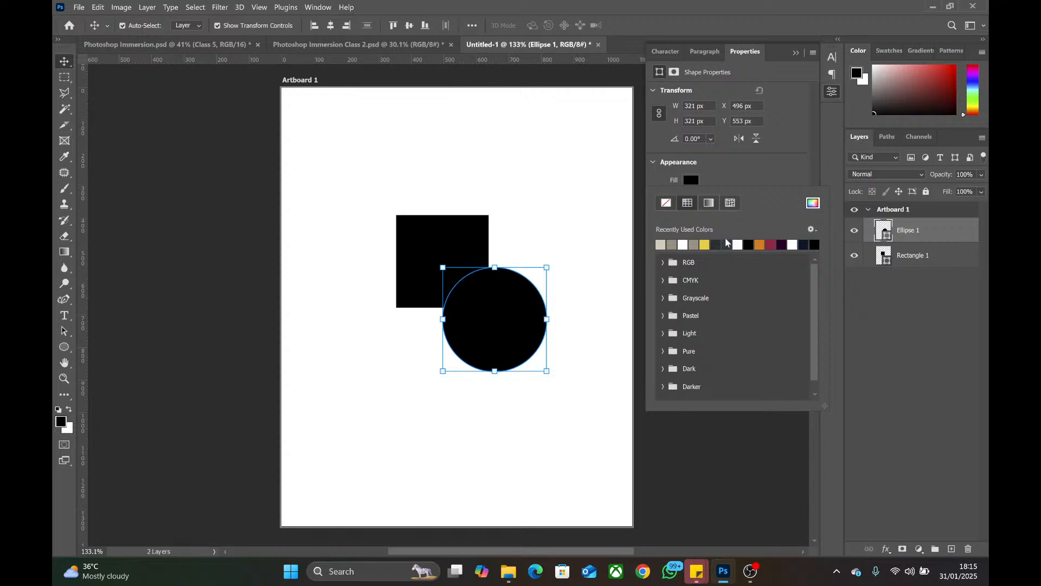
click(771, 245)
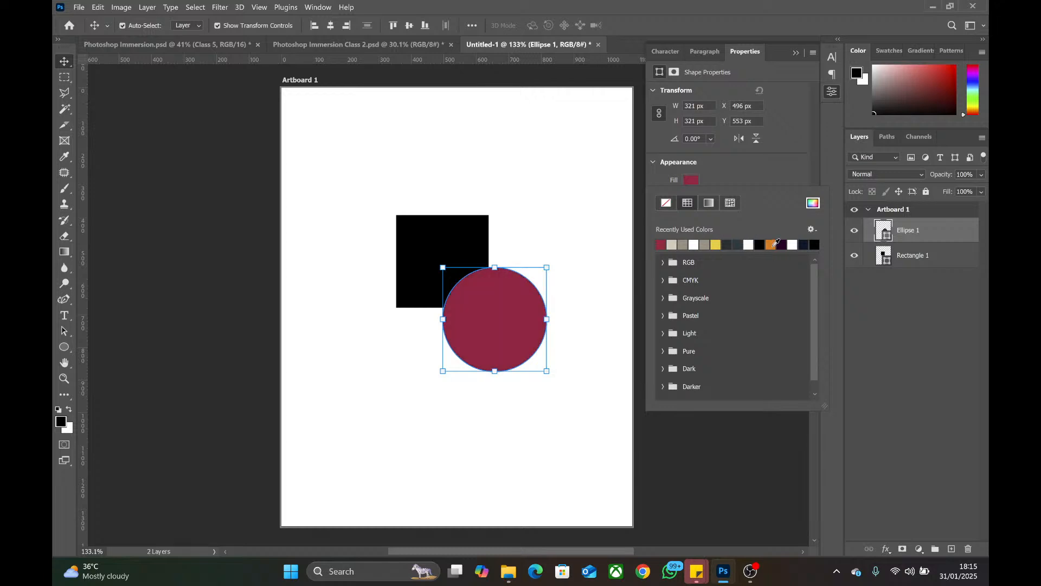
click(488, 329)
drag(488, 329, 478, 320)
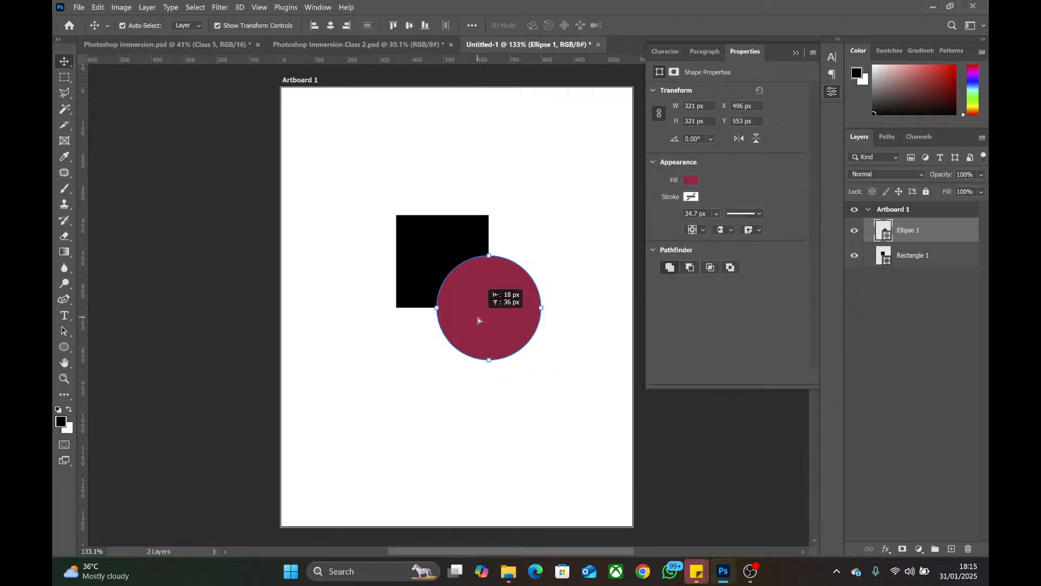
click(518, 190)
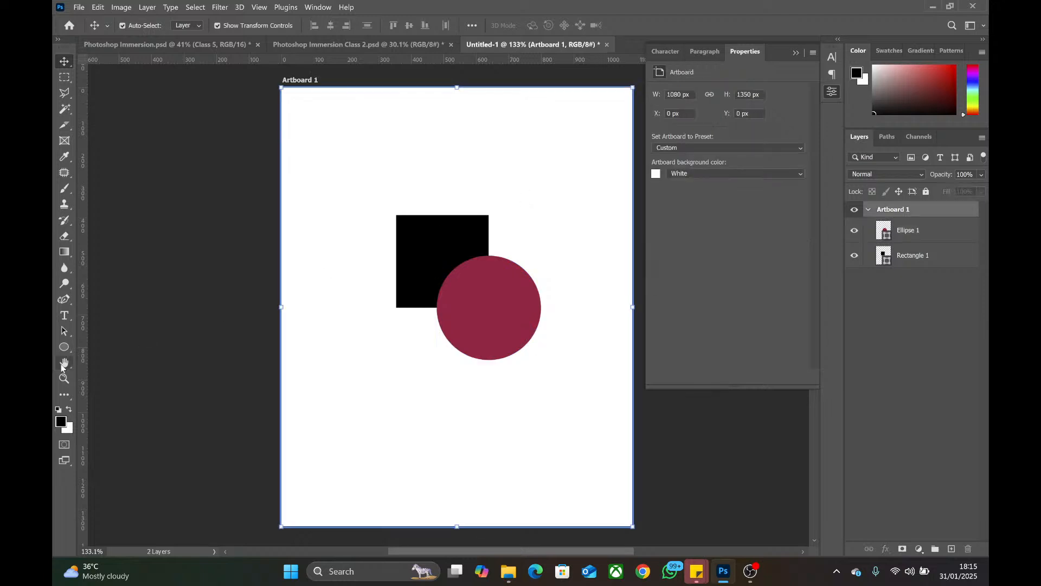
- Add the text "ABLAD" below the shapes with the Type tool and commit it
click(63, 315)
click(350, 408)
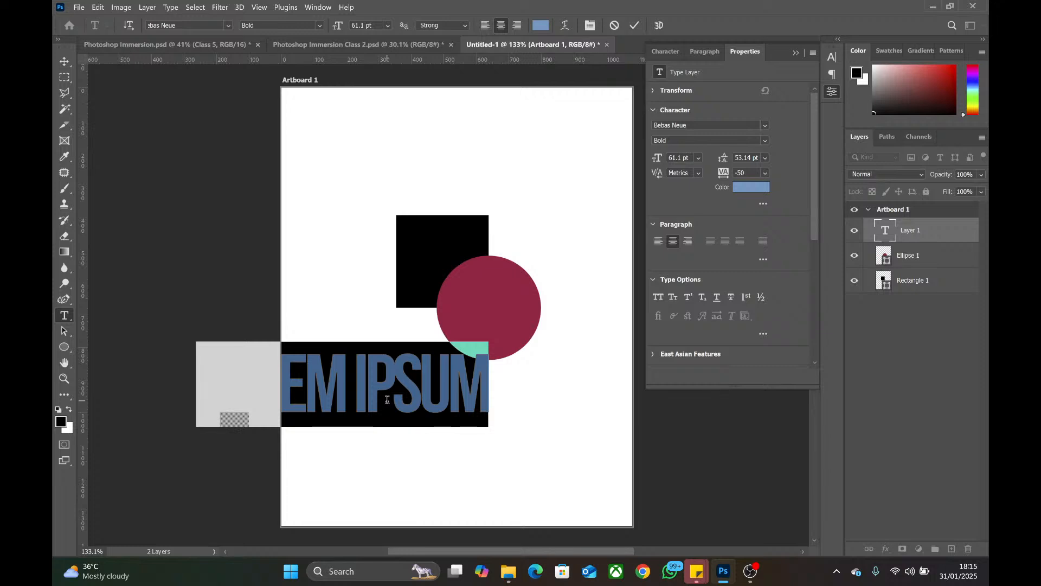
text(ABLDA)
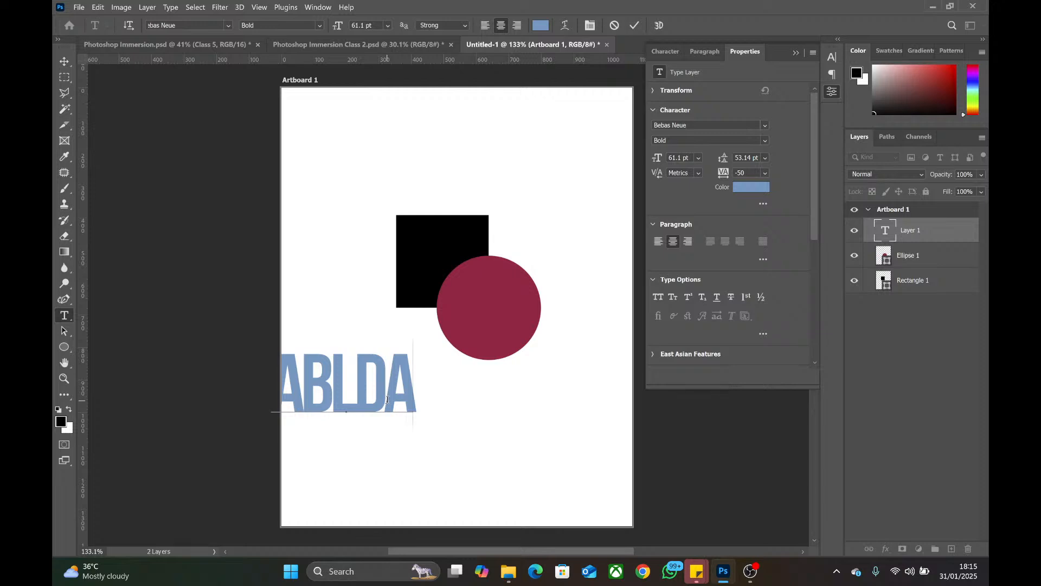
key(BackSpace)
key(BackSpace)
text(AD)
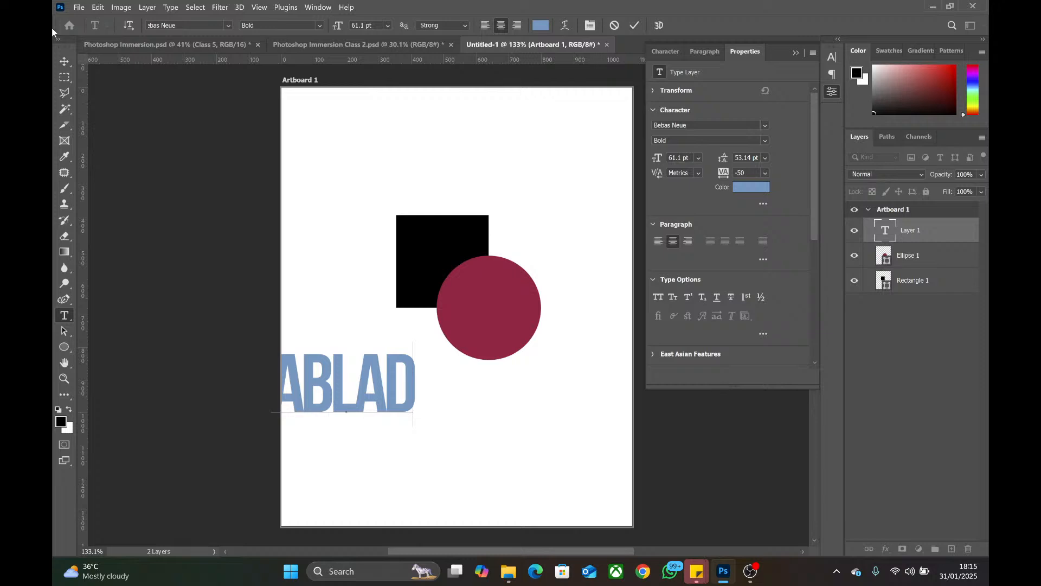
click(64, 61)
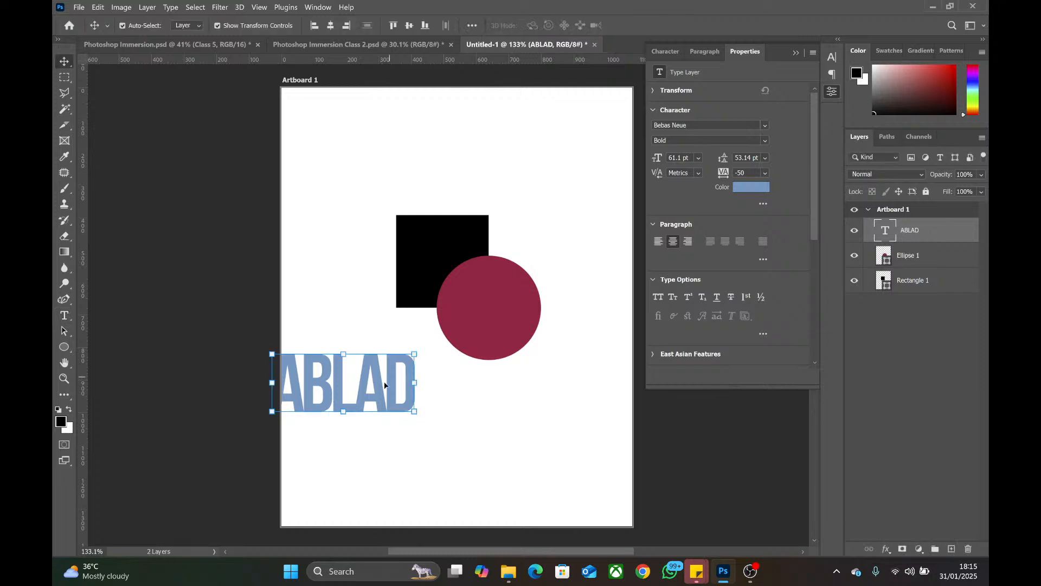
- Move the ABLAD text over the lower part of the circle, then select the artboard
drag(384, 385, 475, 347)
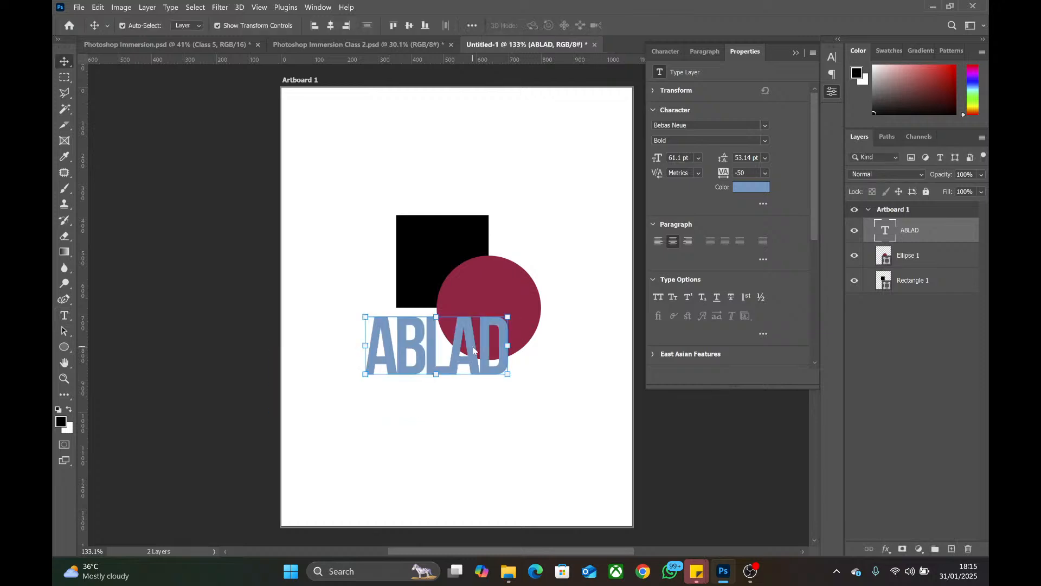
click(558, 220)
key(ctrl+1)
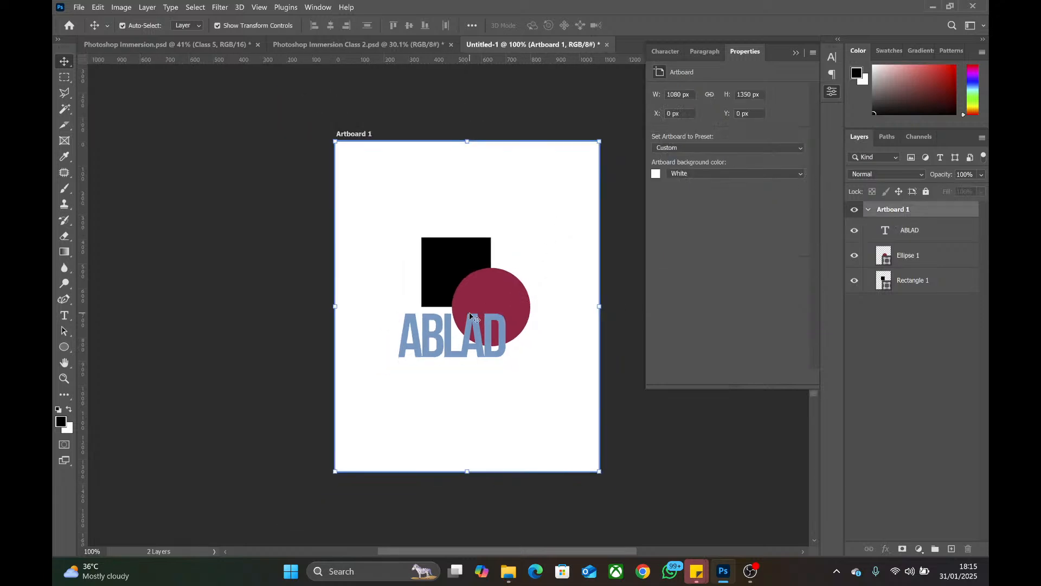
scroll(475, 318, up, 1)
scroll(473, 303, up, 1)
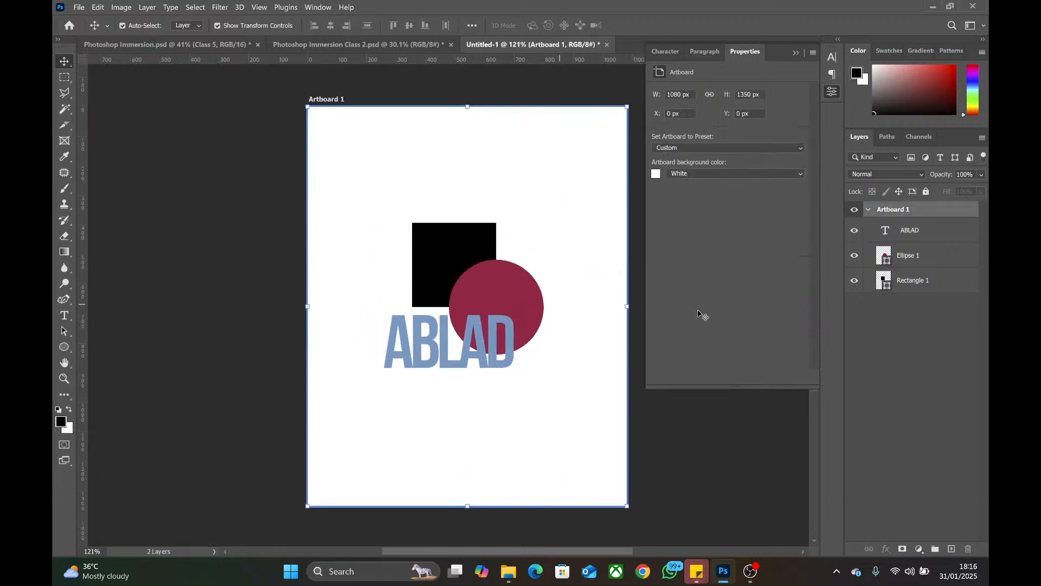
- Select the Rectangle 1, Ellipse 1 and ABLAD layers one after another to examine the stacking order from bottom to top
click(914, 281)
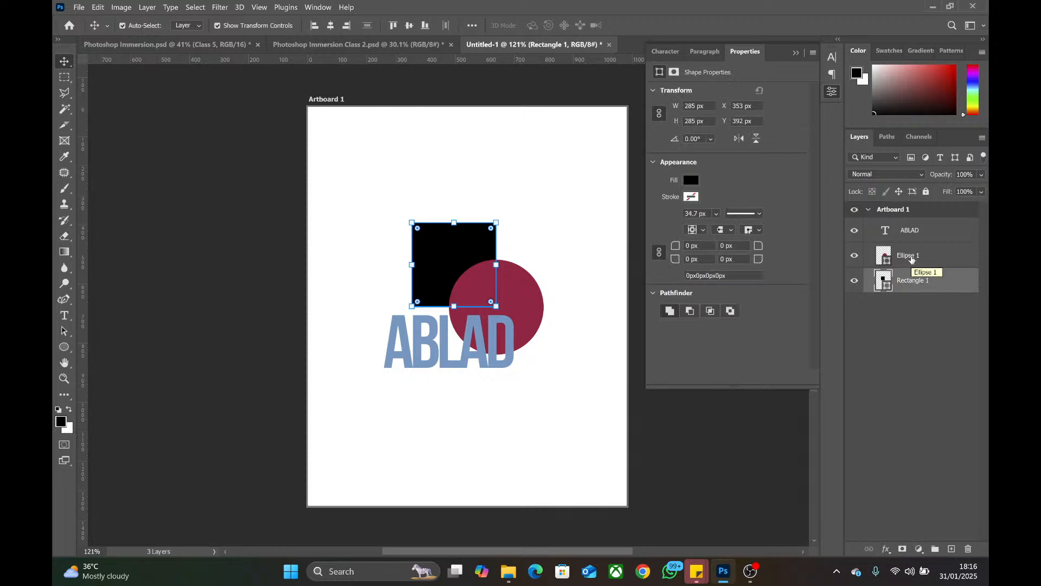
click(912, 260)
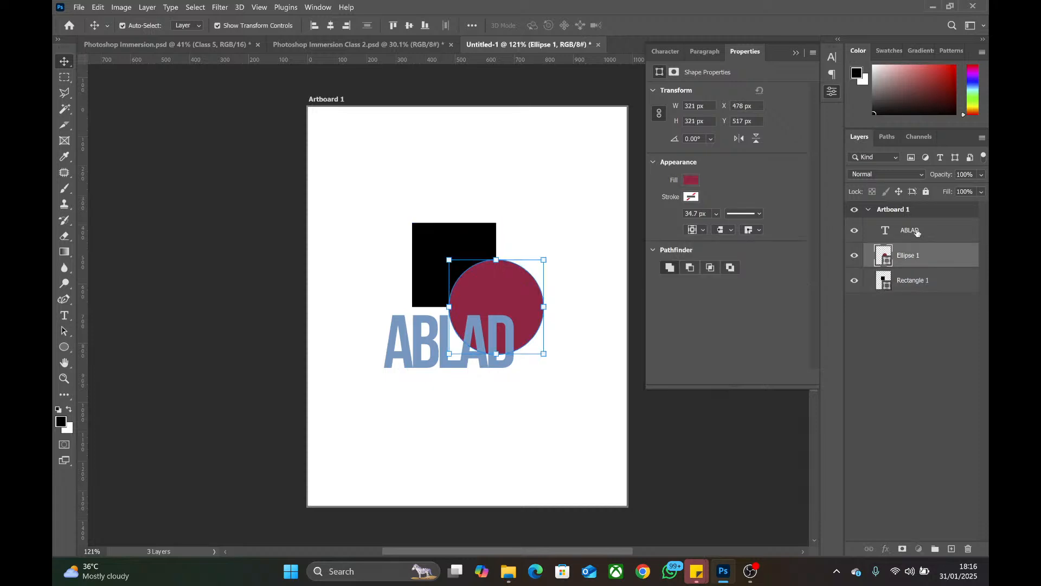
click(917, 232)
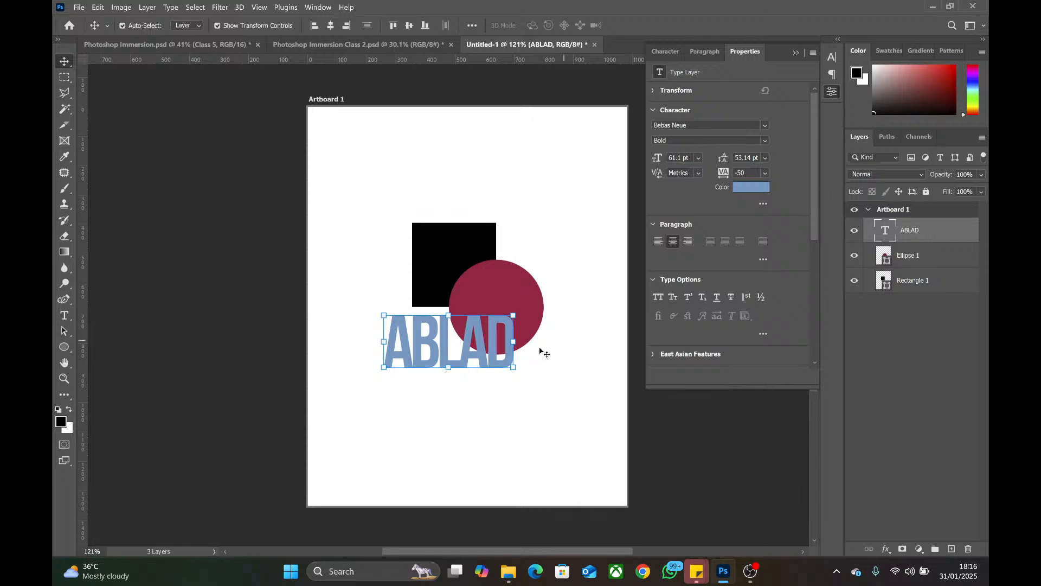
click(479, 351)
- Add a Gradient fill layer above the text using the yellow-to-orange-red preset, then deselect all layers
click(918, 549)
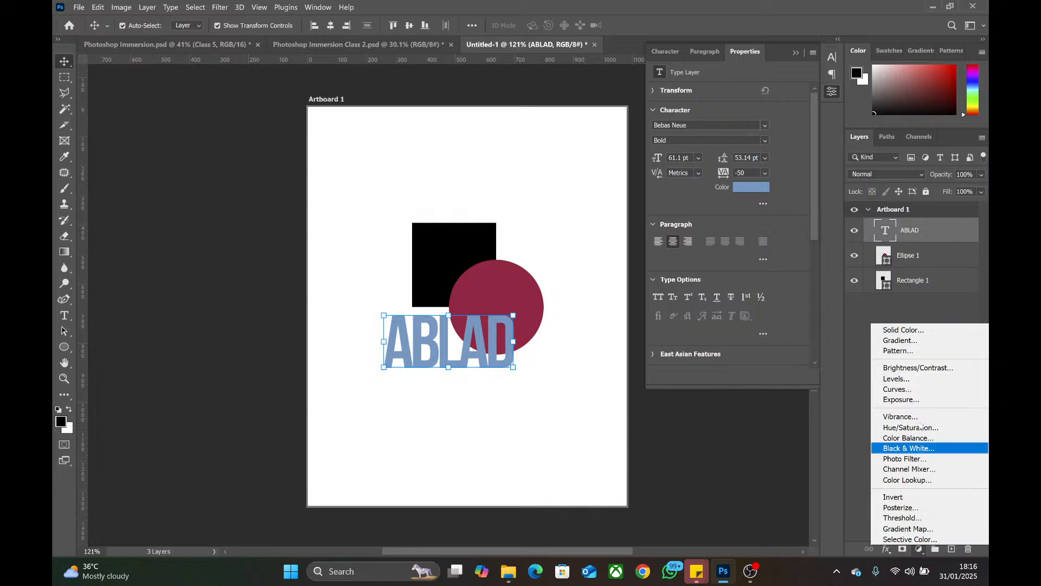
click(915, 340)
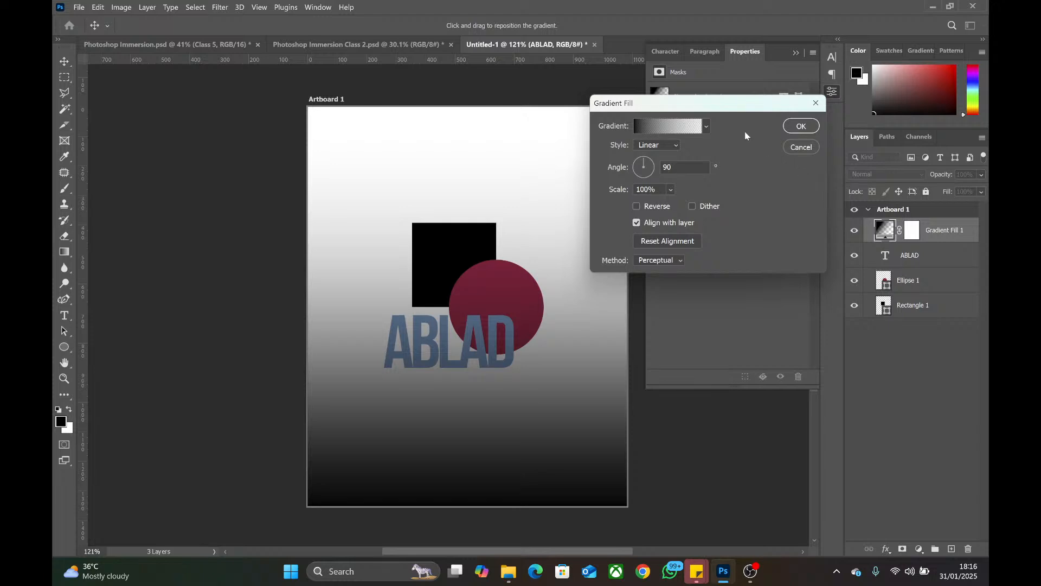
click(706, 125)
click(687, 212)
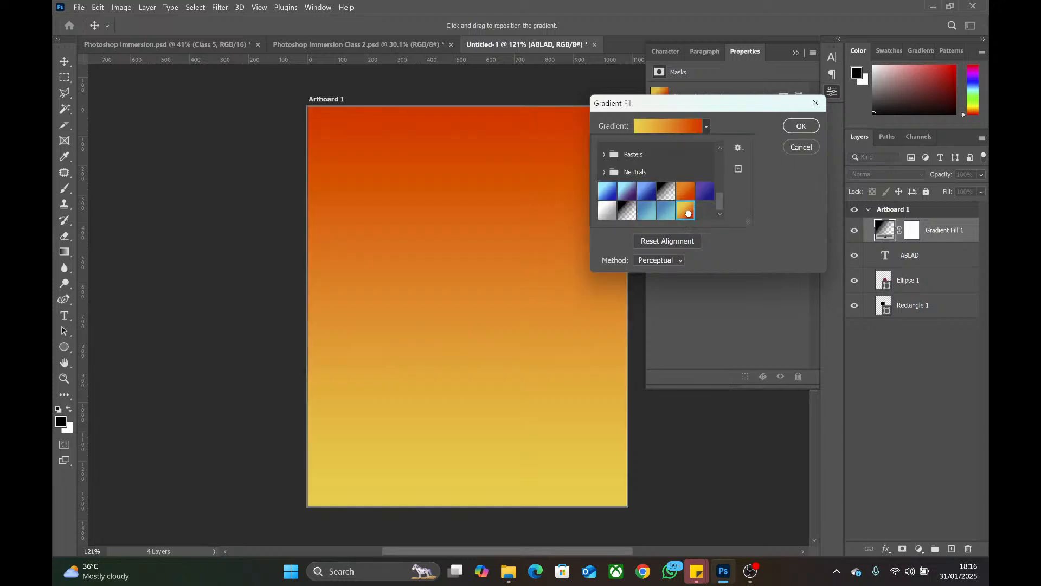
click(801, 126)
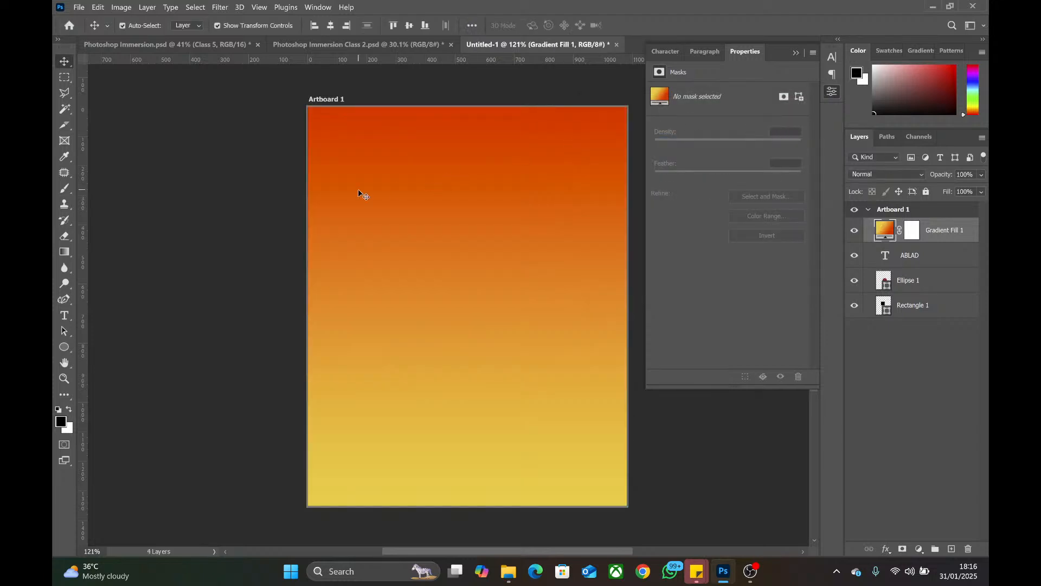
click(202, 165)
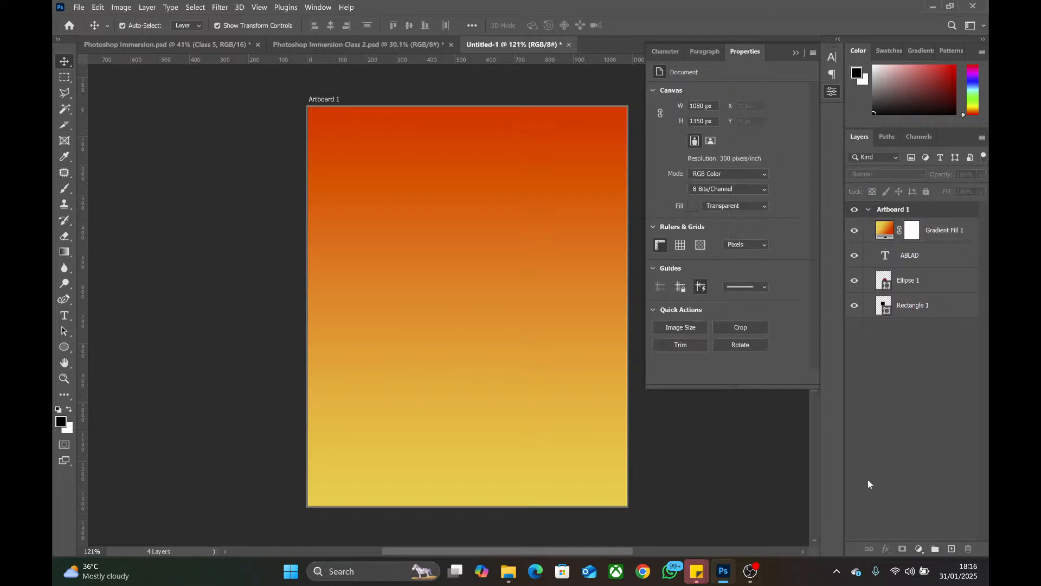
- Switch to OBS Studio, refresh the YouTube Live Control Panel page, then return to Photoshop and collapse the document properties
click(754, 570)
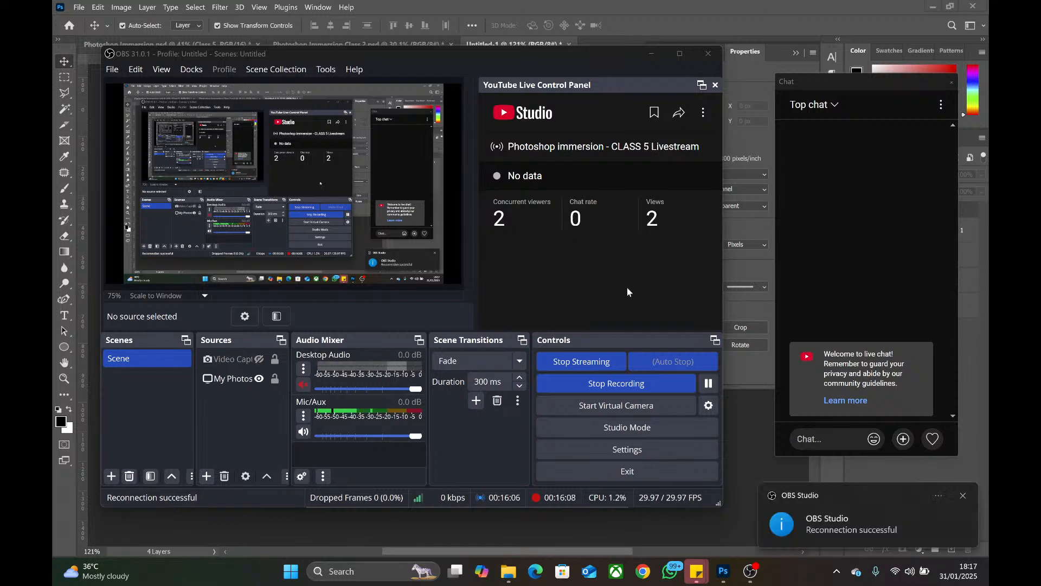
click(704, 112)
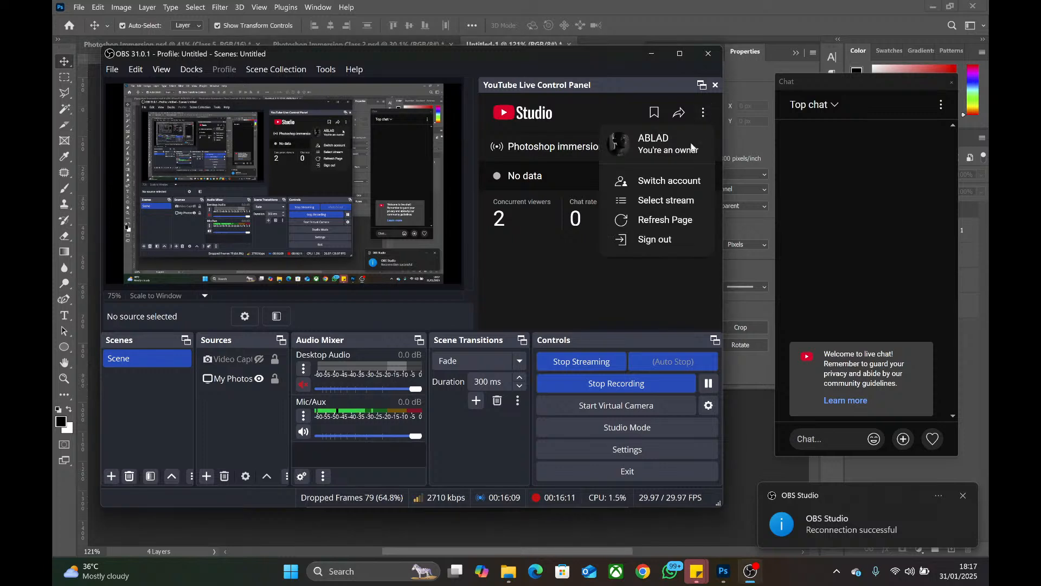
click(666, 220)
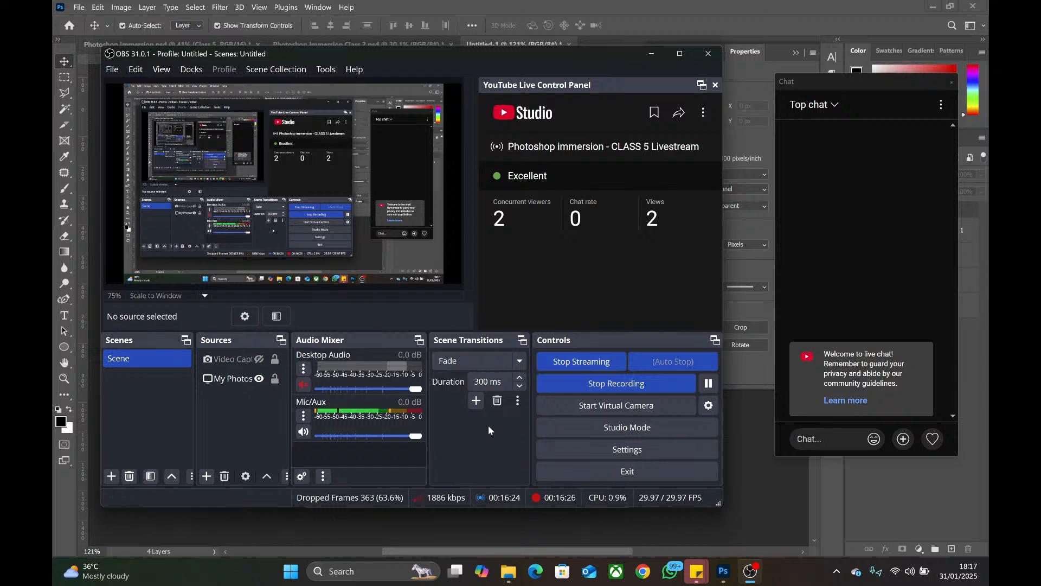
key(alt+Tab)
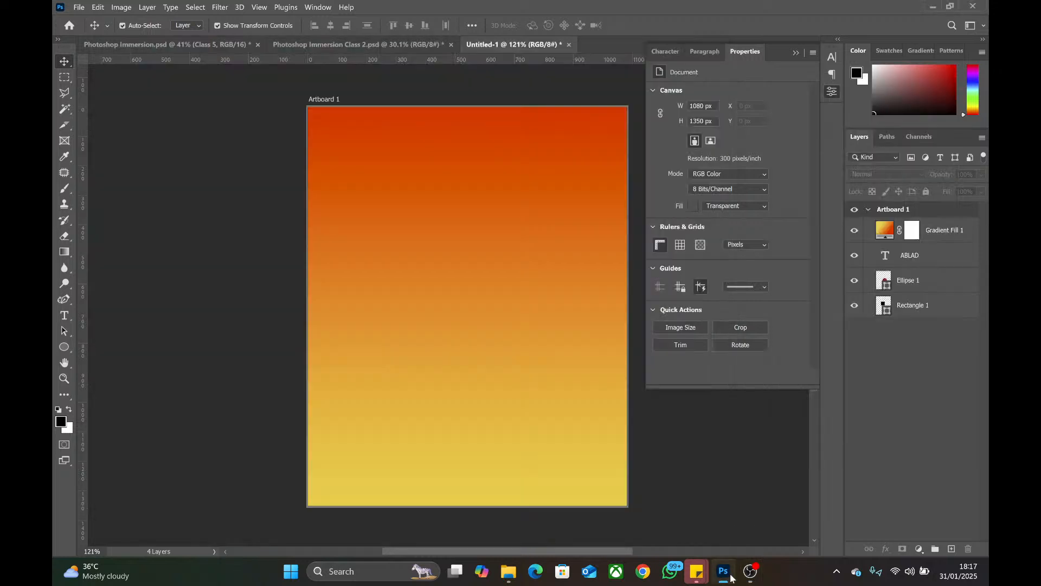
click(834, 77)
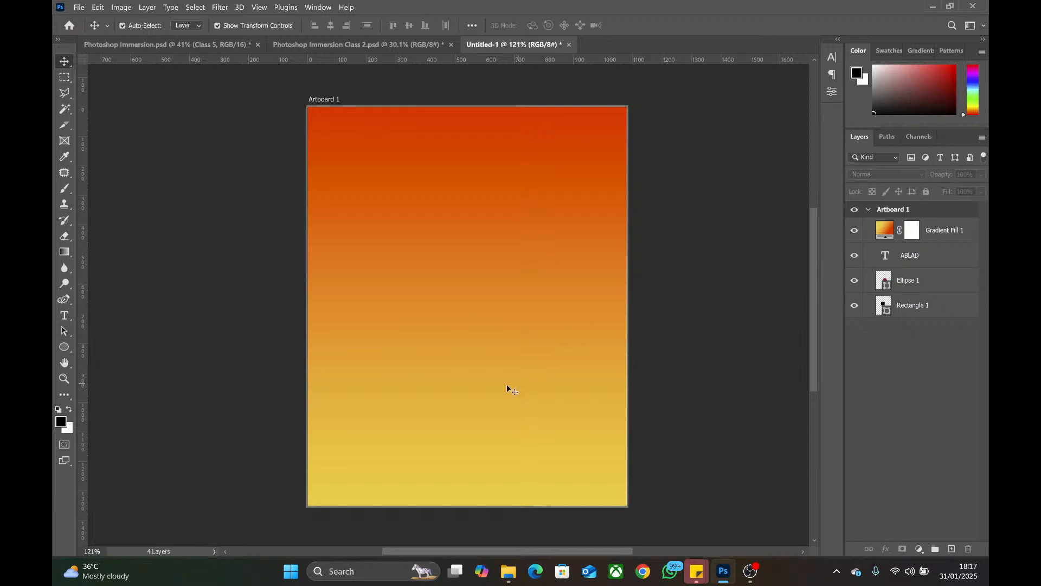
scroll(496, 386, up, 1)
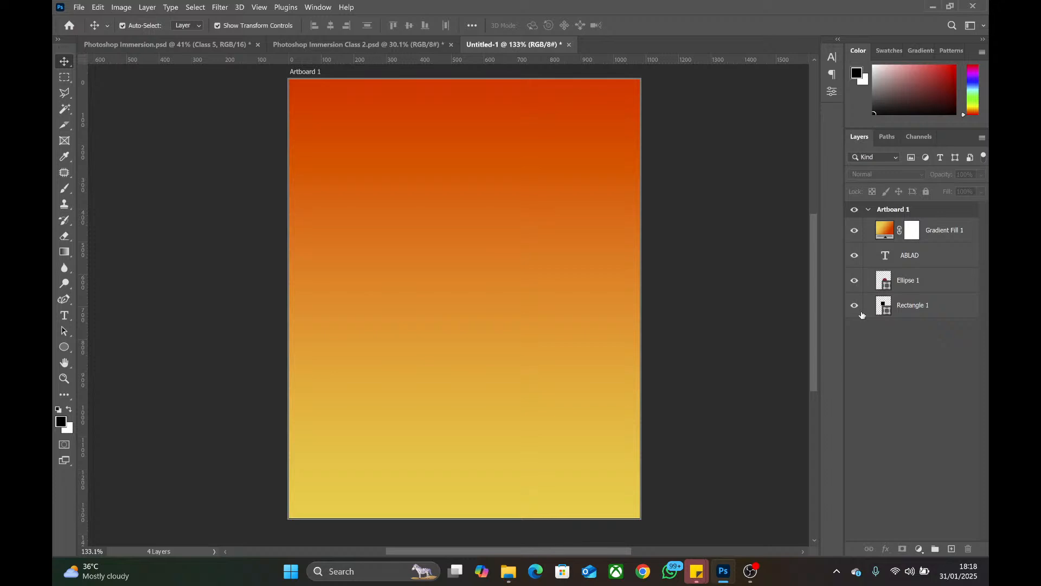
click(921, 308)
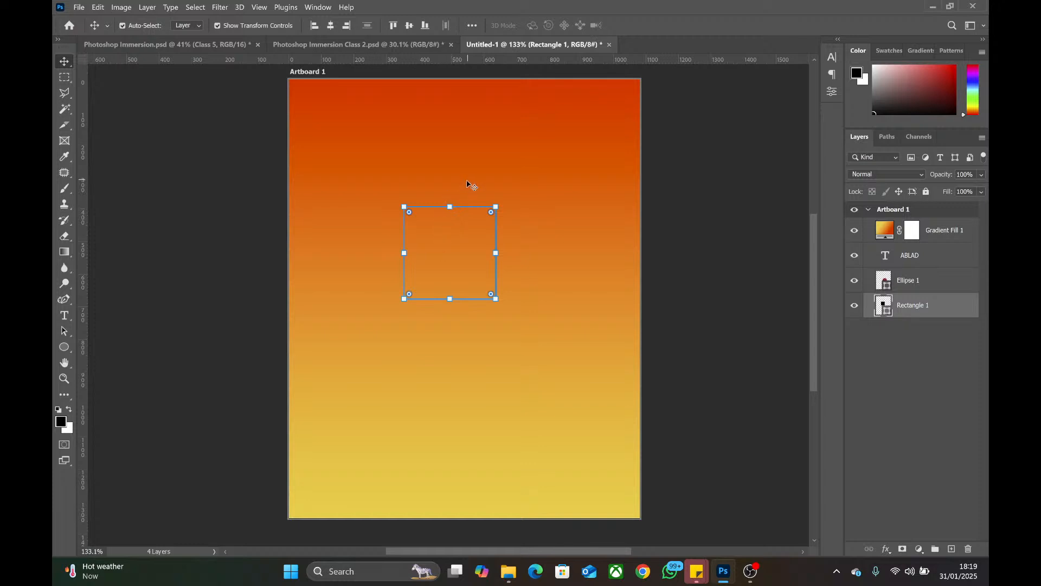
mouse_move(462, 201)
mouse_down()
mouse_move(461, 220)
mouse_move(461, 153)
mouse_move(467, 211)
mouse_move(471, 192)
mouse_up()
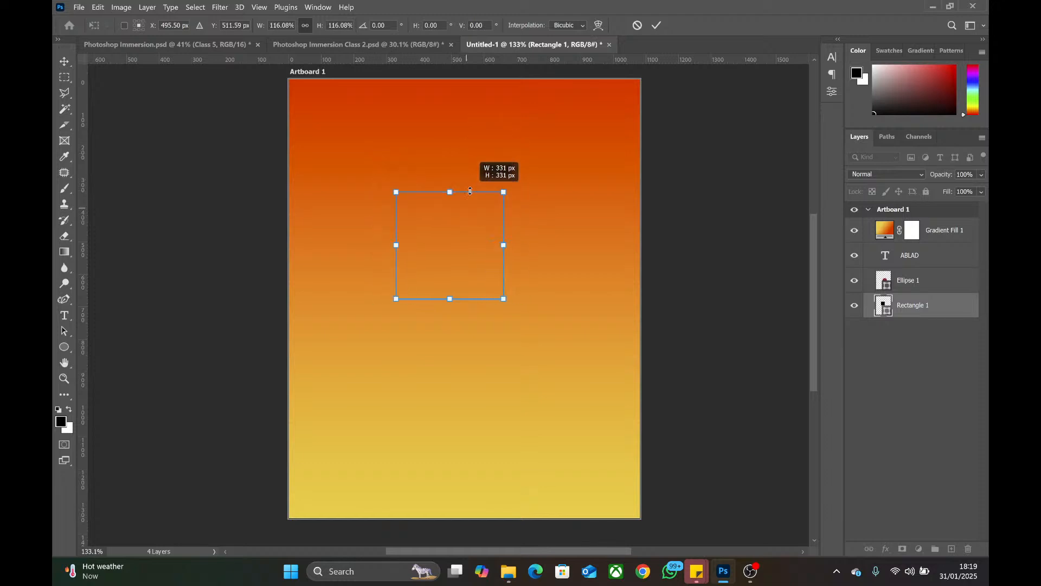
click(638, 25)
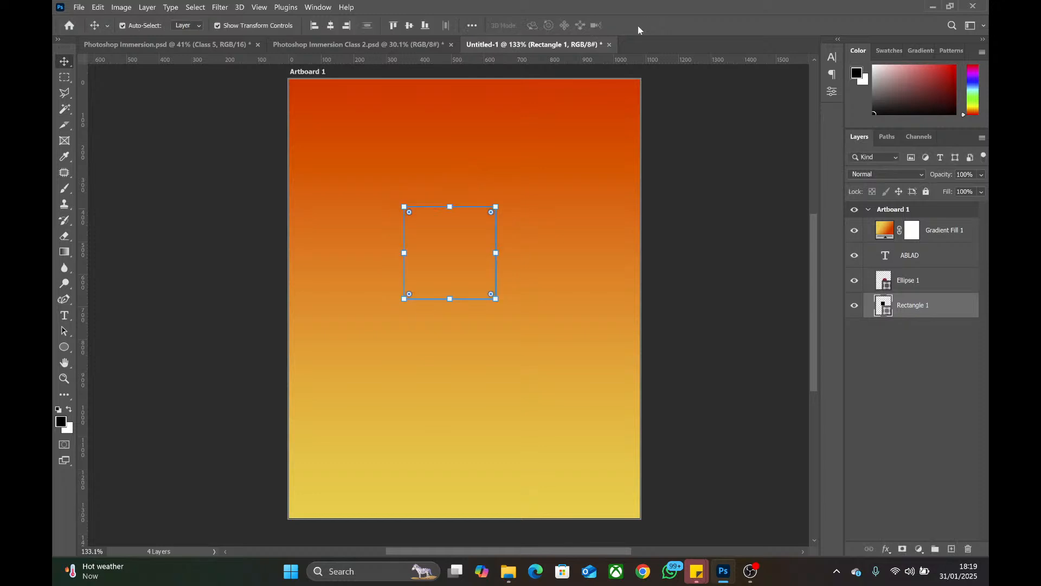
- Scale the Ellipse 1 shape up slightly to about 101% with Free Transform
click(909, 281)
key(ctrl+t)
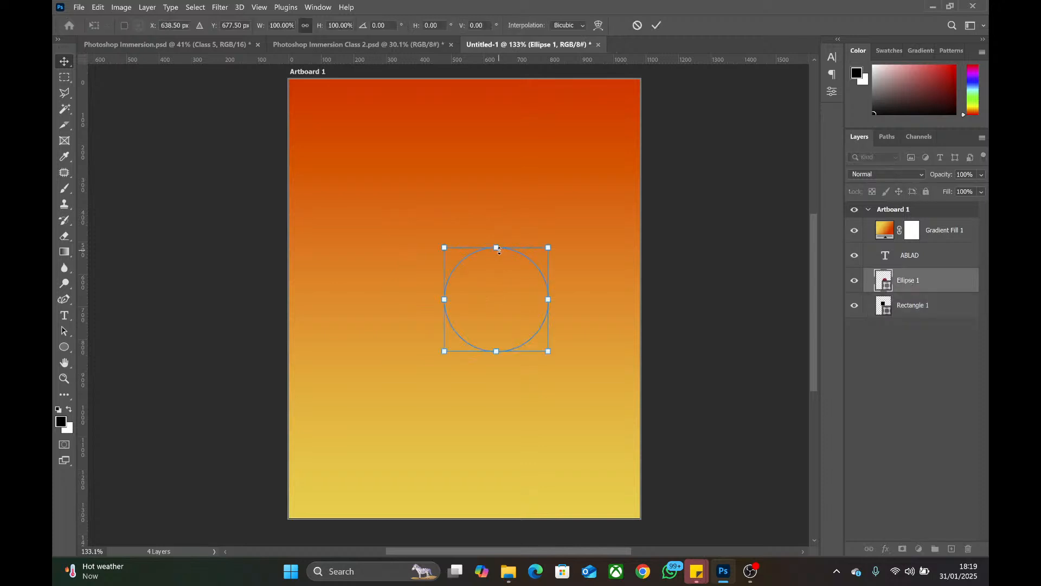
drag(499, 249, 499, 248)
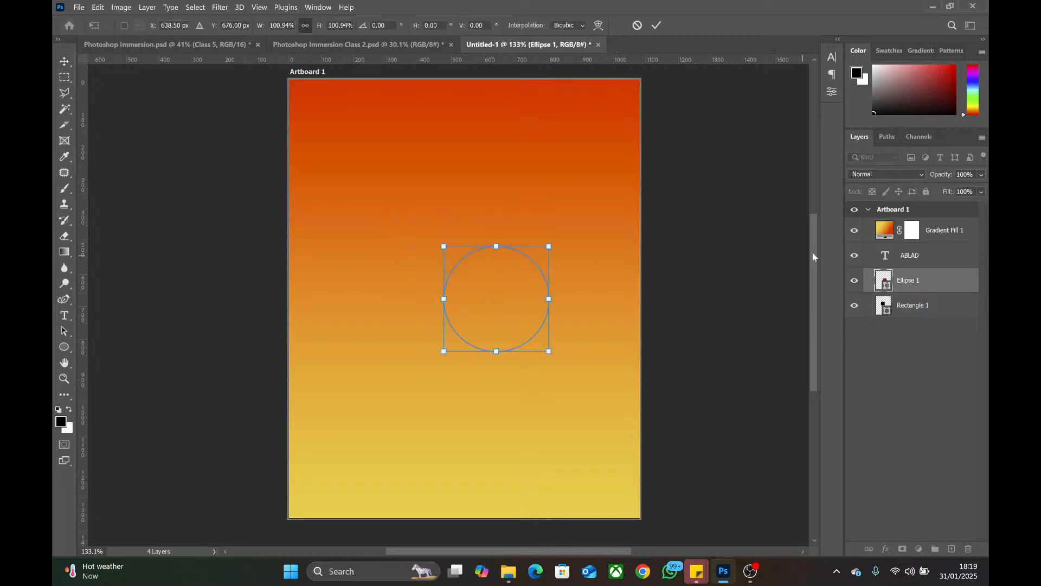
- Set the ABLAD text layer's font size to 72 pt and its font style to Book
click(931, 255)
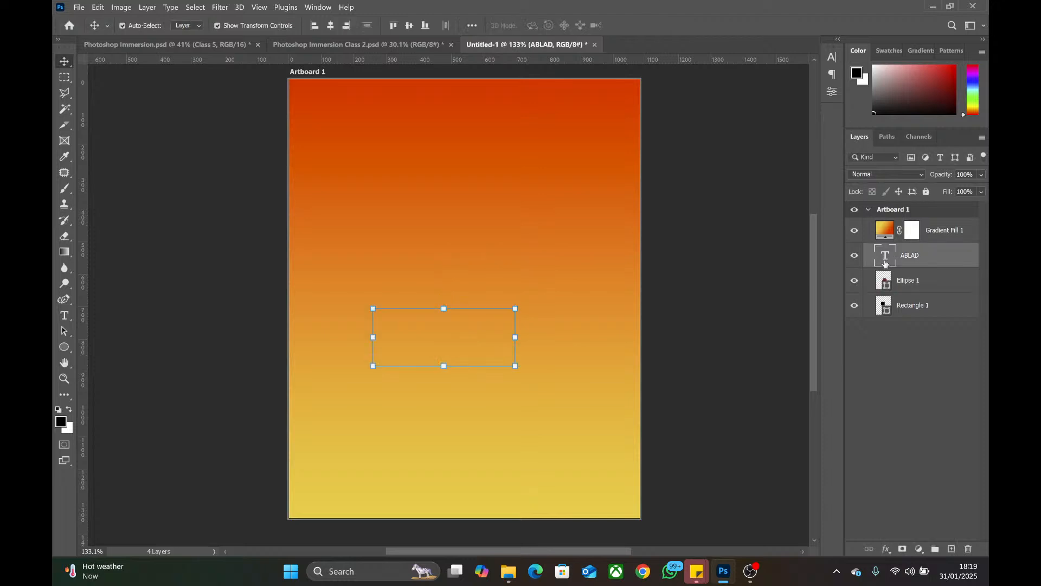
click(831, 59)
click(744, 91)
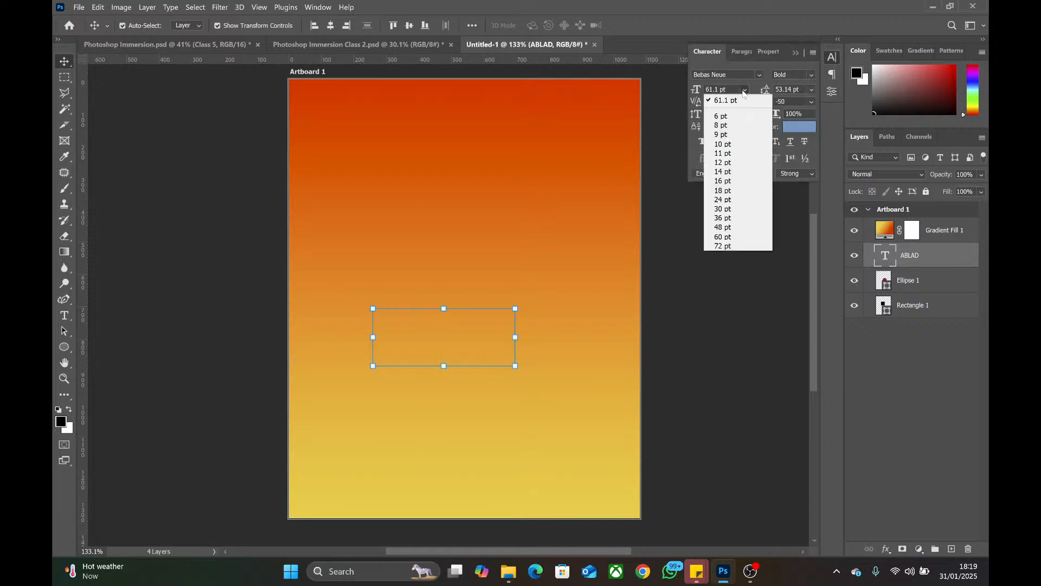
click(723, 246)
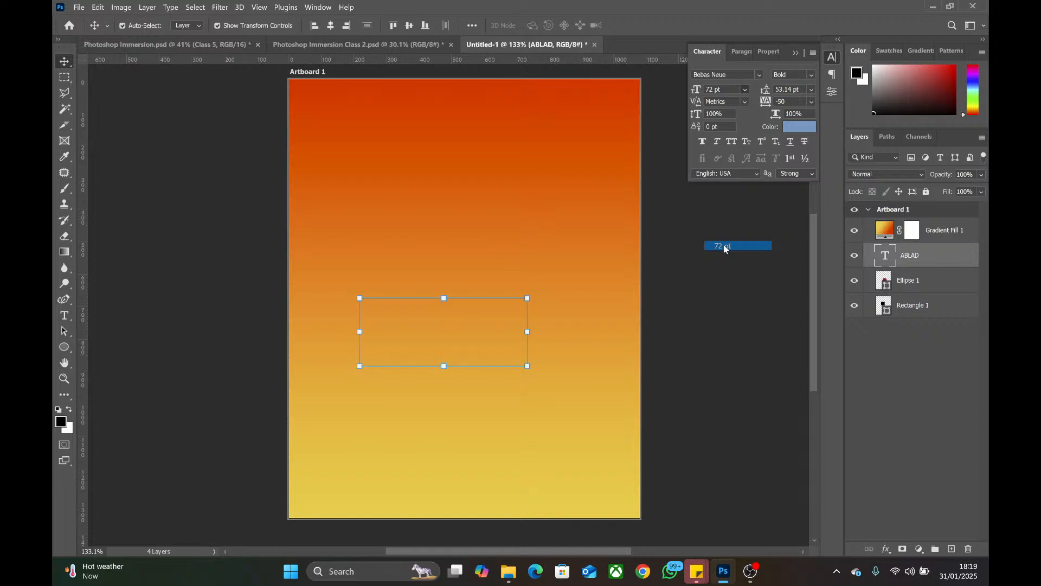
click(811, 75)
click(791, 103)
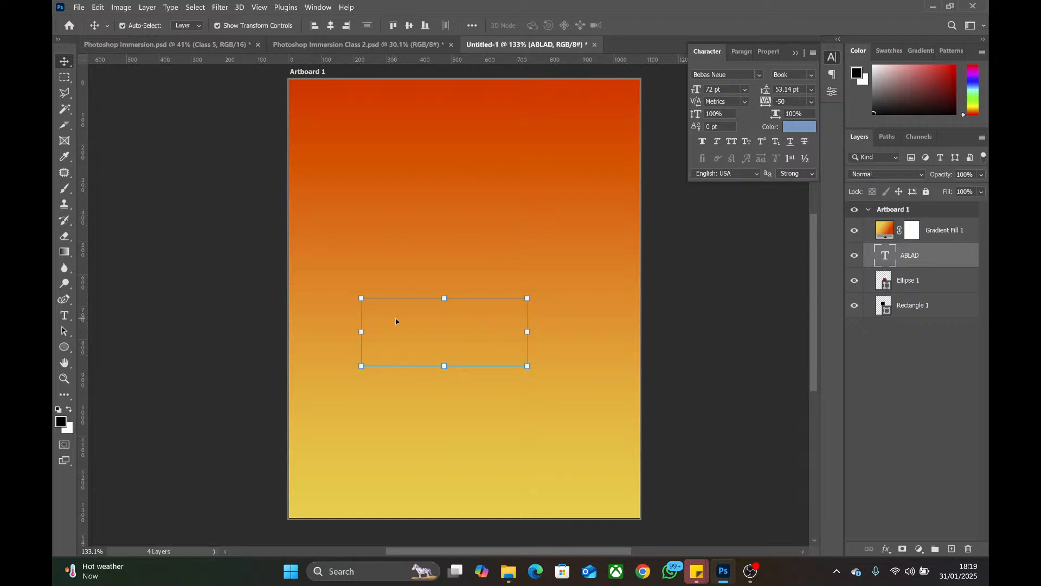
scroll(395, 321, down, 2)
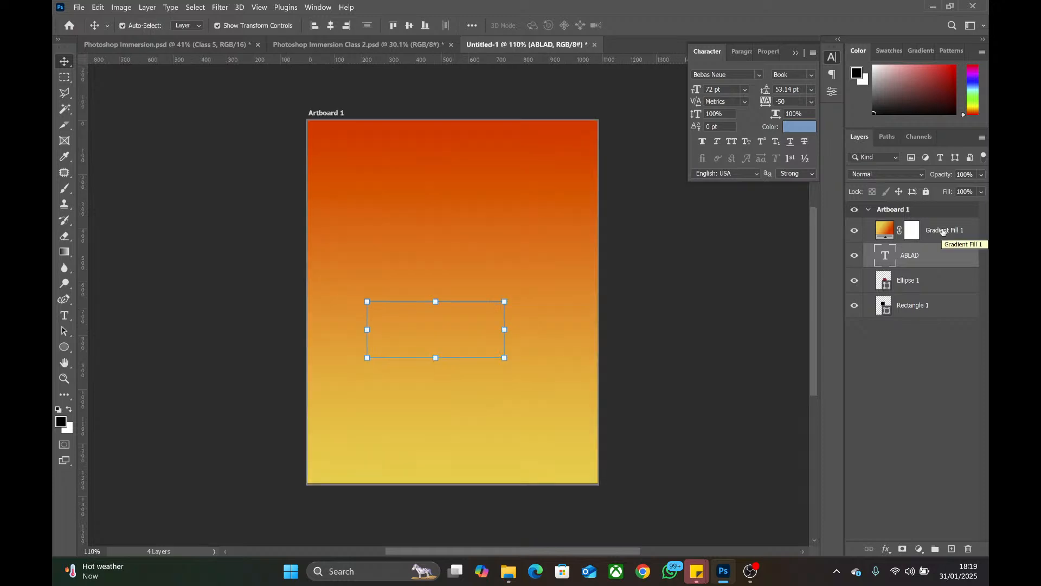
click(918, 549)
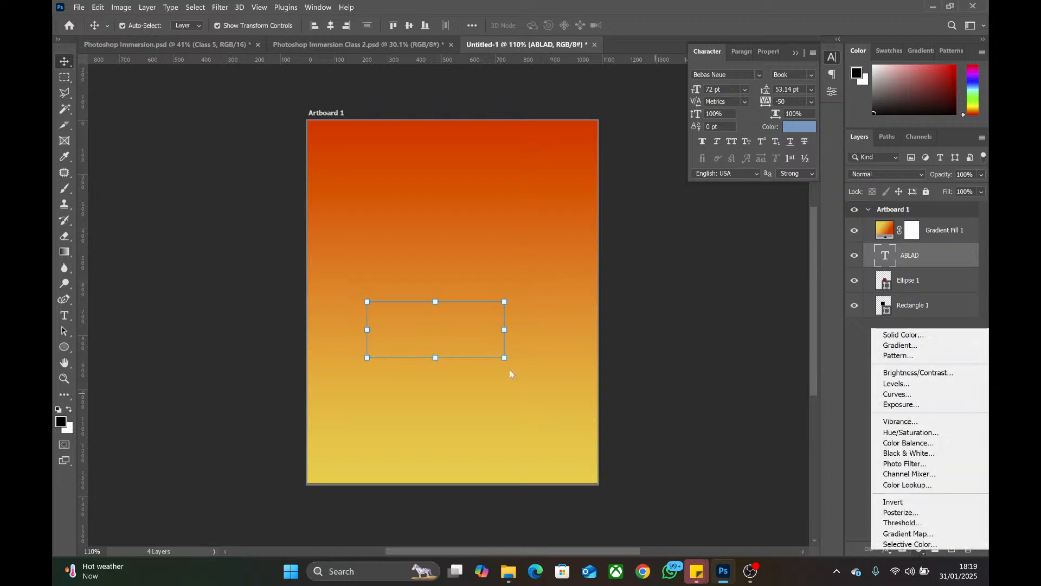
click(417, 326)
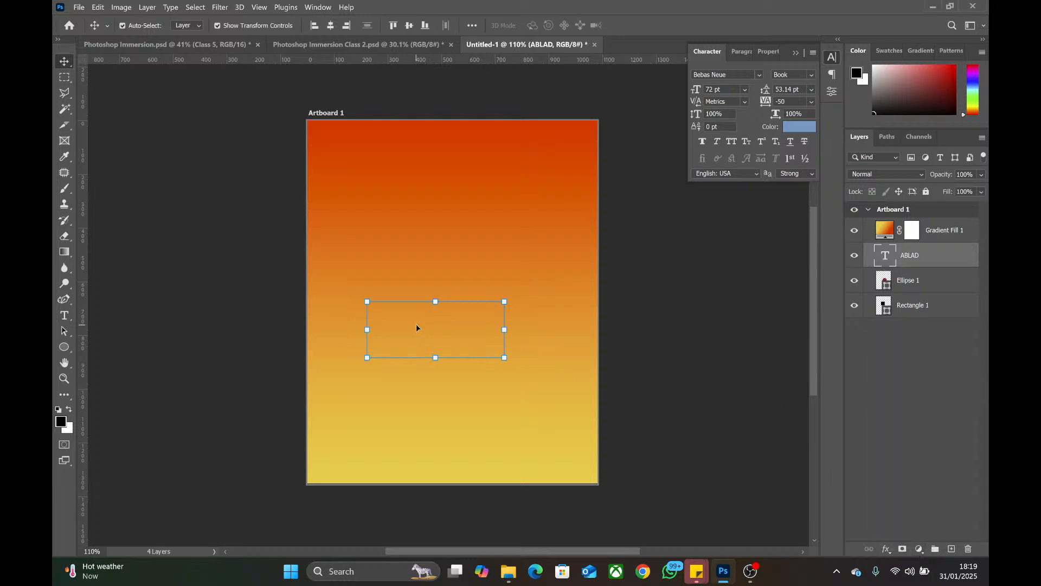
click(917, 550)
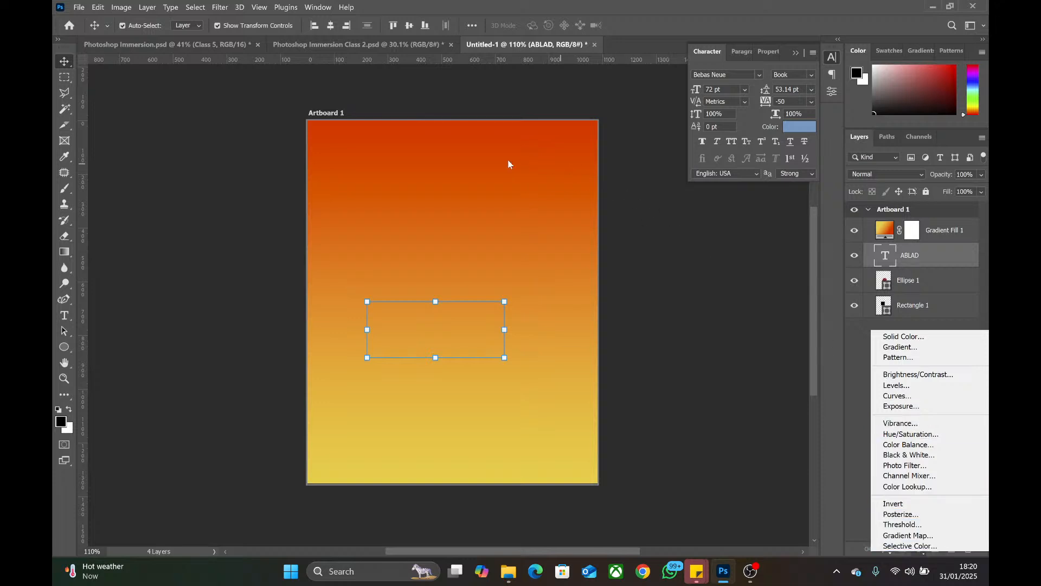
click(414, 227)
- Add a white Solid Color fill layer directly above the Gradient Fill 1 layer
click(379, 154)
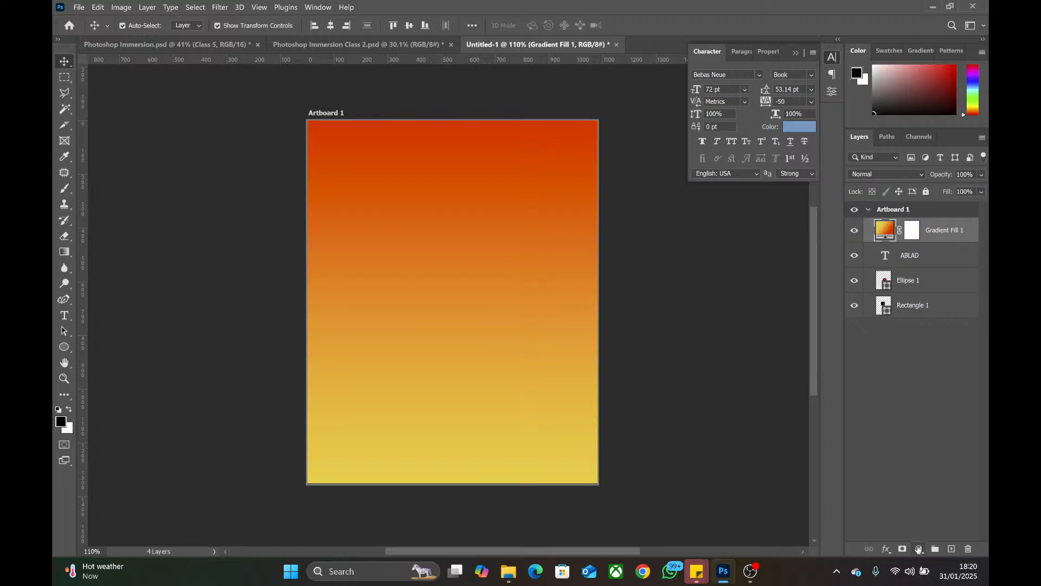
click(919, 550)
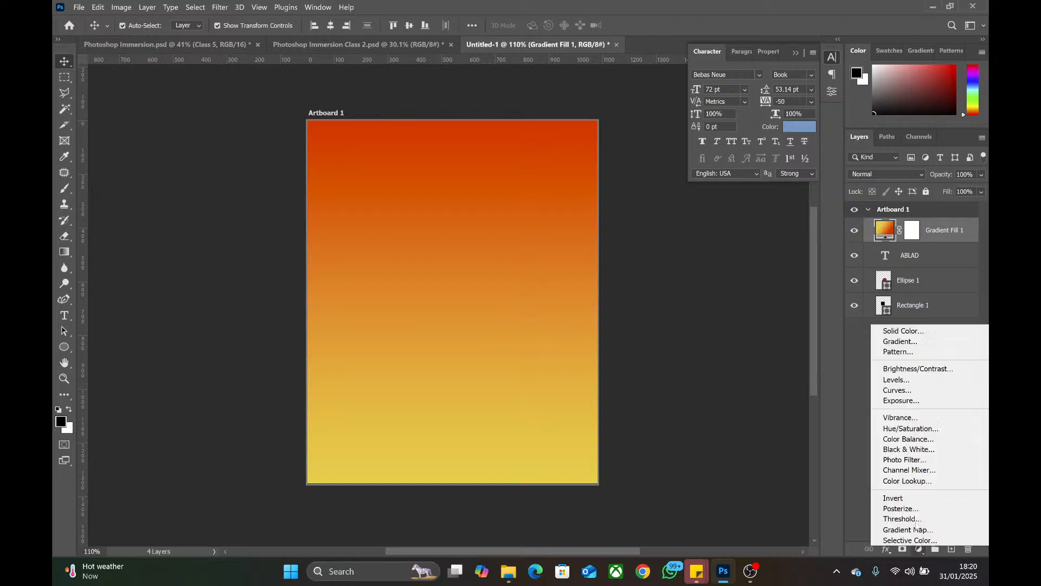
click(913, 332)
drag(770, 237, 542, 128)
click(932, 187)
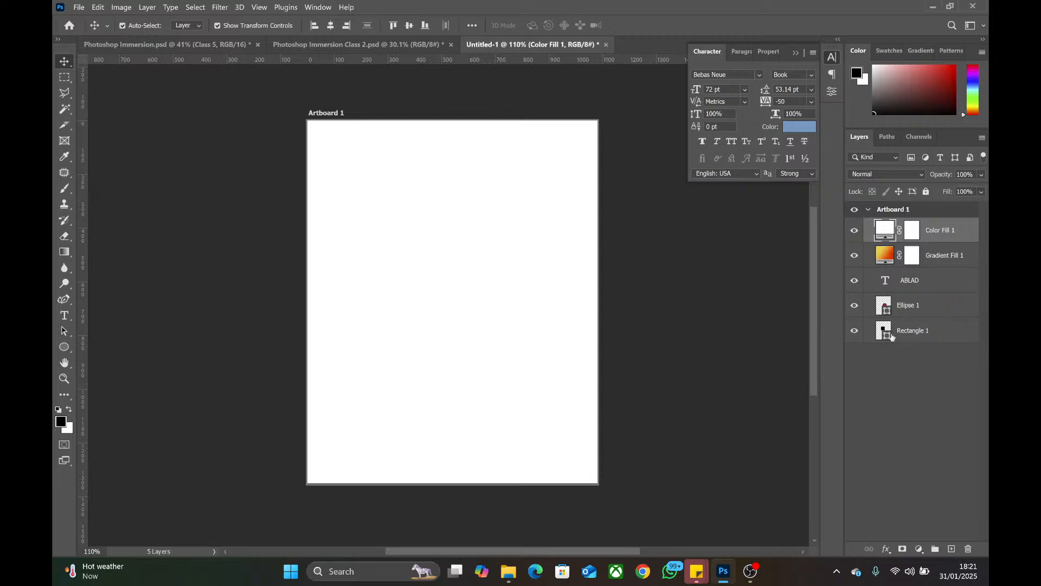
- Hide the Color Fill 1 and Gradient Fill 1 layers
click(855, 232)
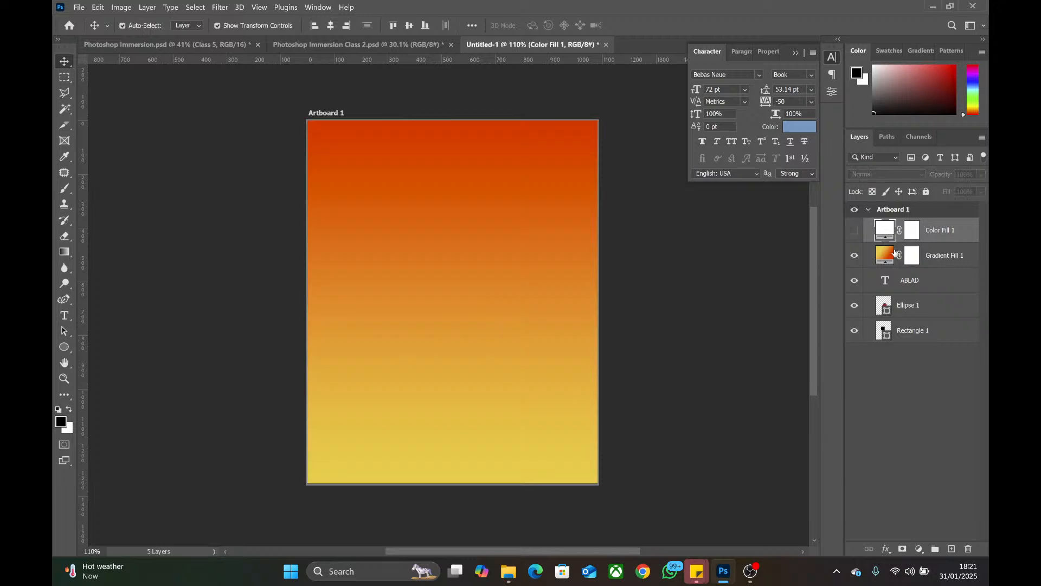
click(854, 255)
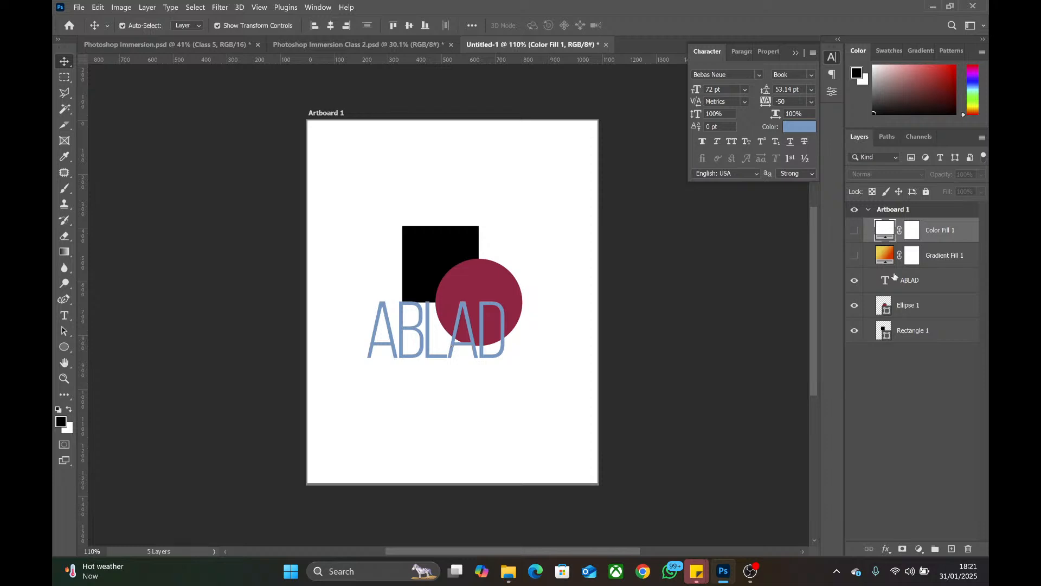
- Move the ABLAD text up over the square and circle, and set its font style to Bold
click(894, 278)
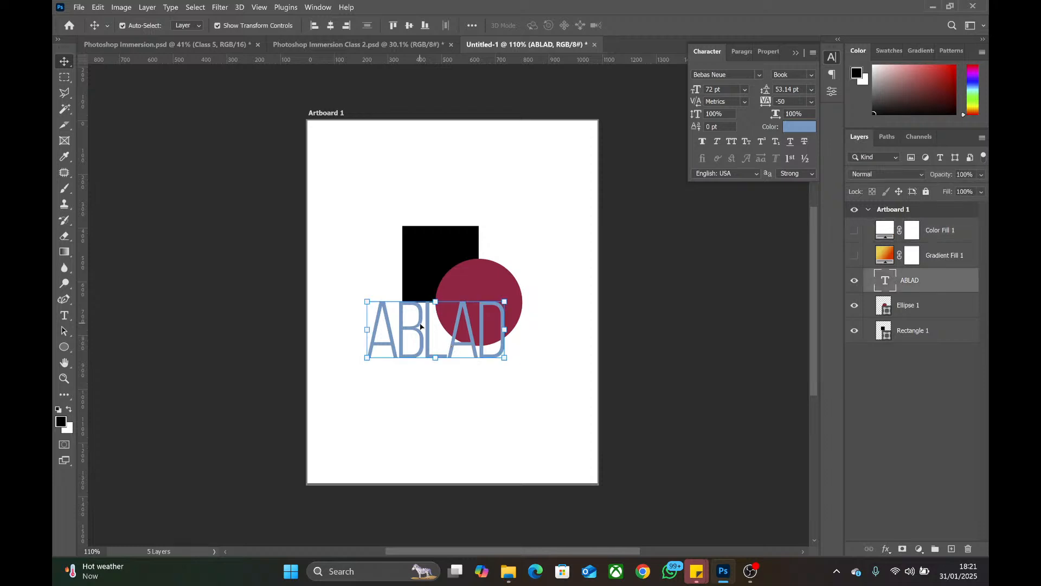
drag(420, 325, 422, 298)
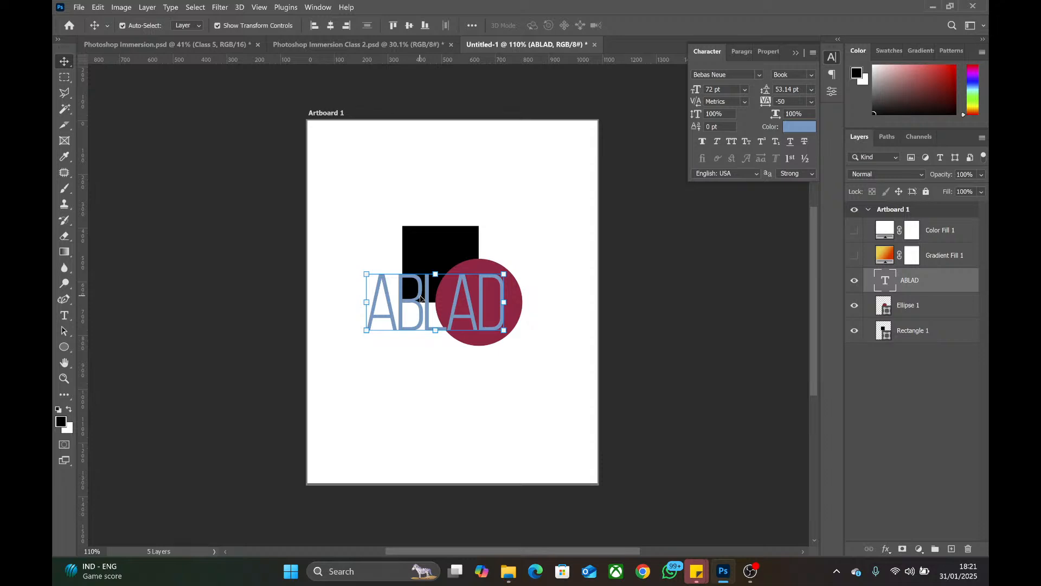
scroll(420, 298, up, 3)
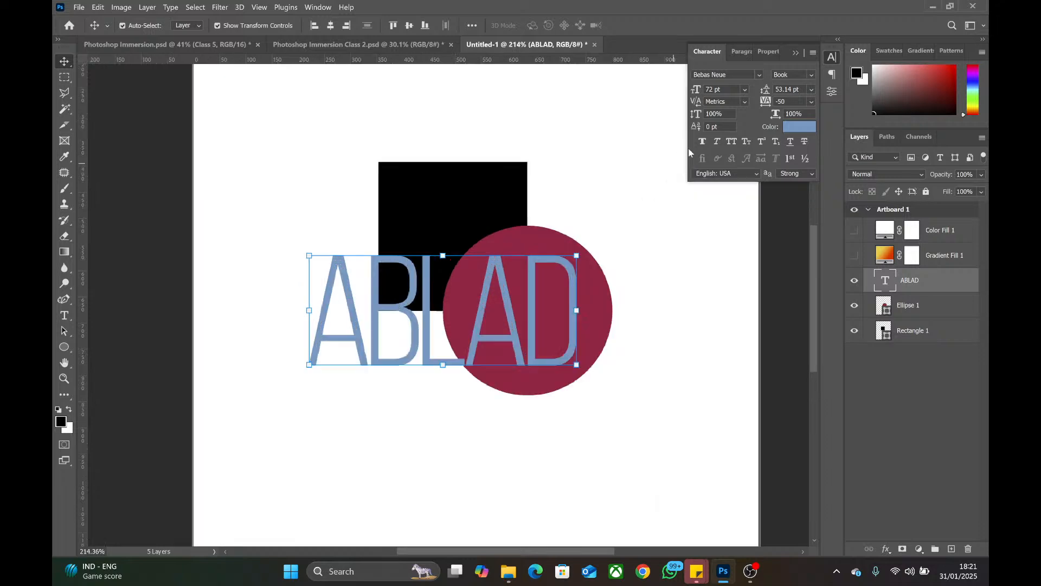
click(811, 75)
click(787, 126)
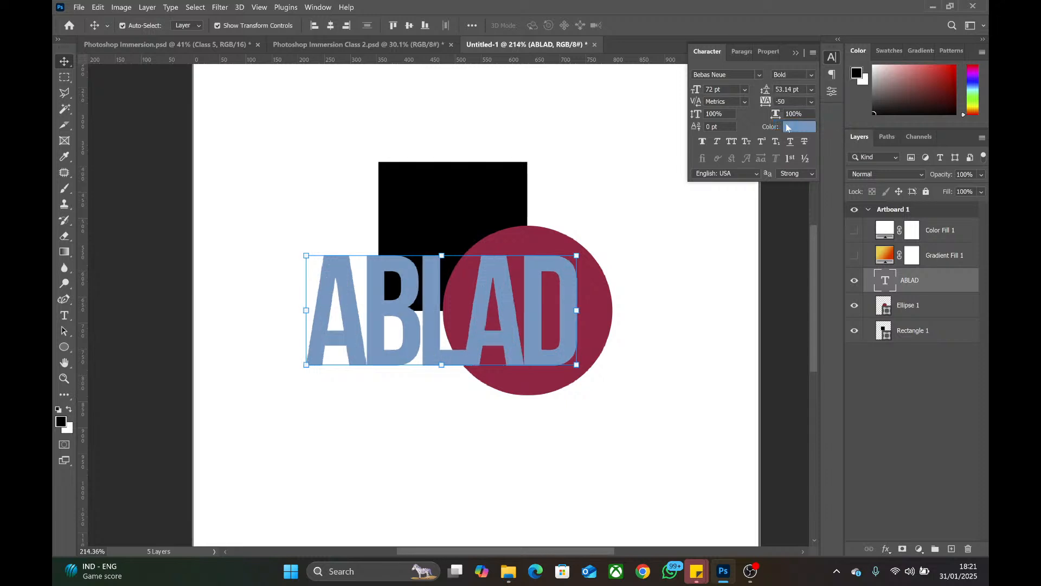
- Shift the ABLAD text slightly to the left over the black square and the circle
scroll(386, 269, up, 5)
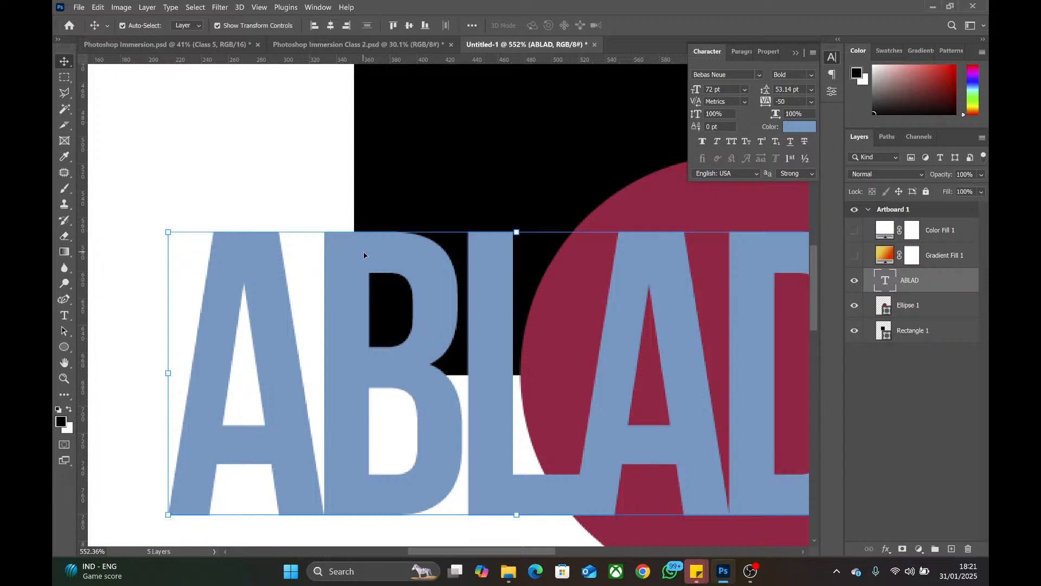
drag(391, 252, 379, 256)
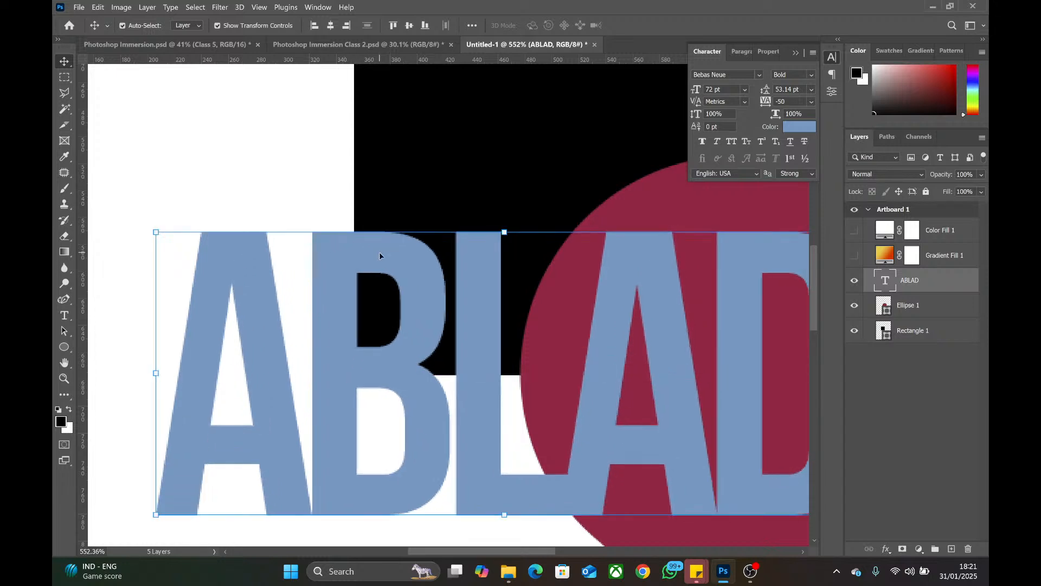
scroll(380, 256, down, 5)
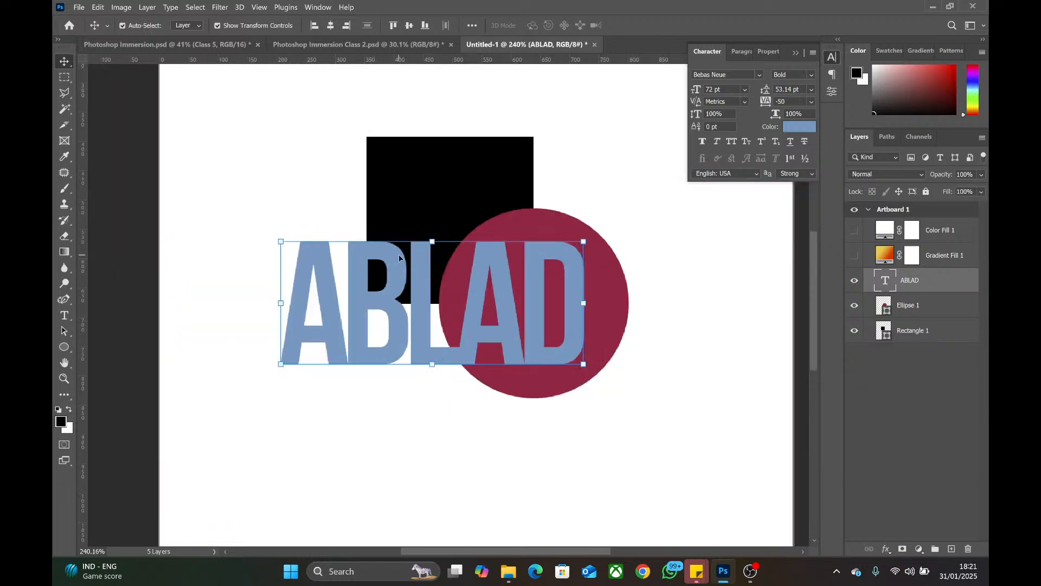
- Select the square, the text and the circle in turn on the canvas, then move the circle slightly upward
click(413, 180)
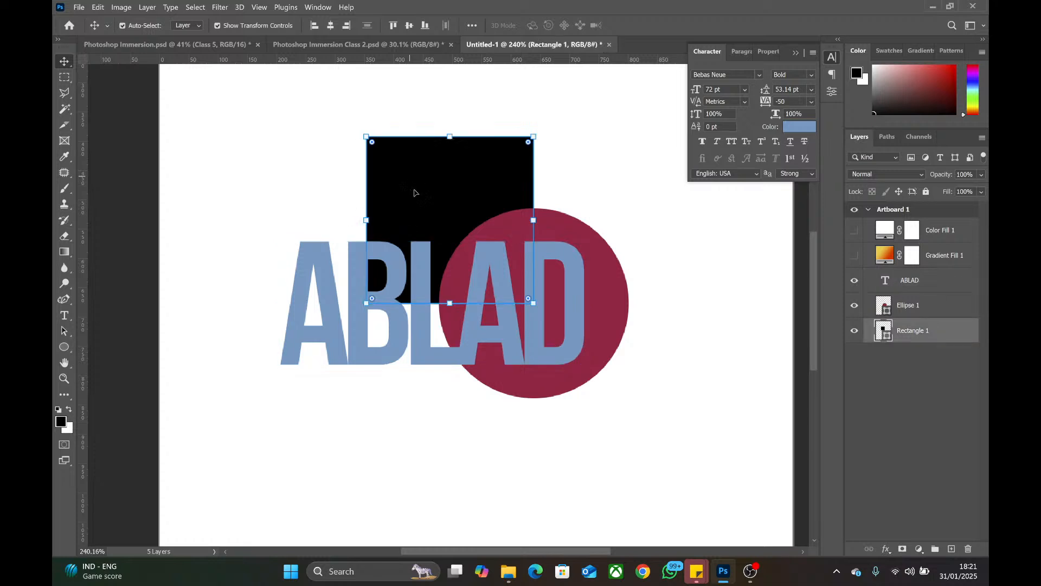
click(581, 272)
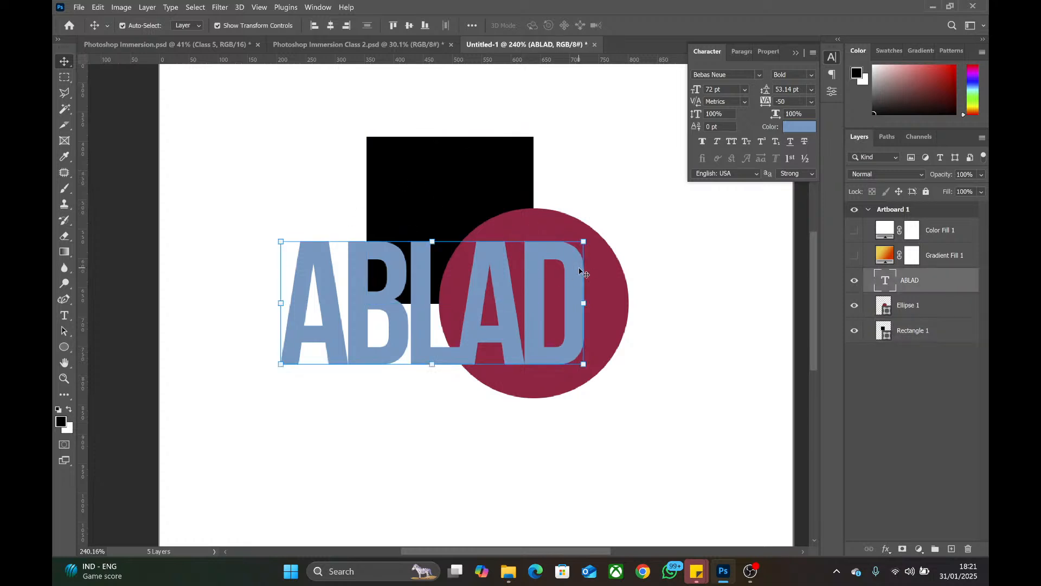
click(559, 226)
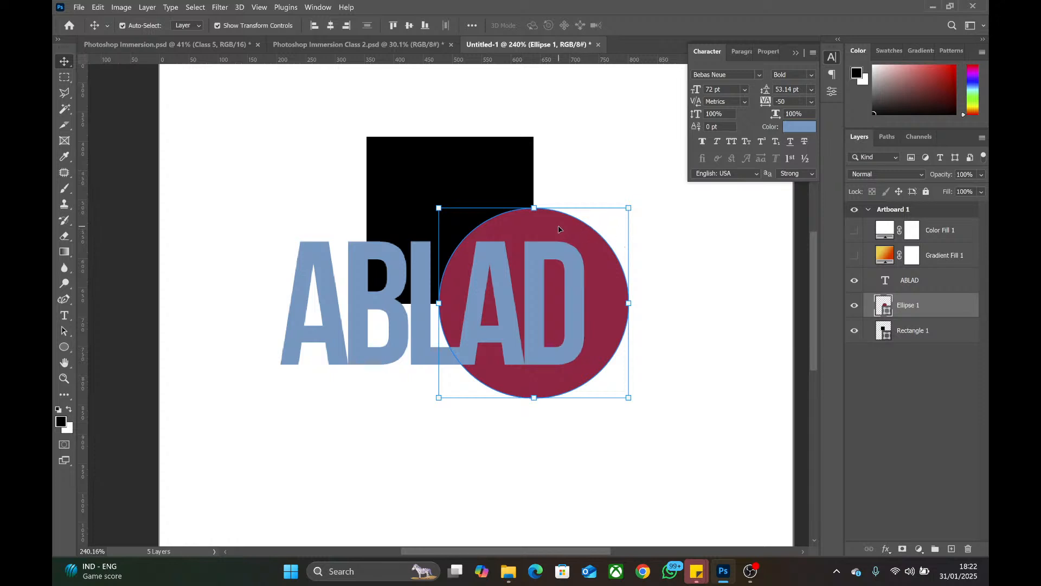
mouse_move(559, 228)
mouse_down()
mouse_move(541, 209)
mouse_move(558, 214)
mouse_up()
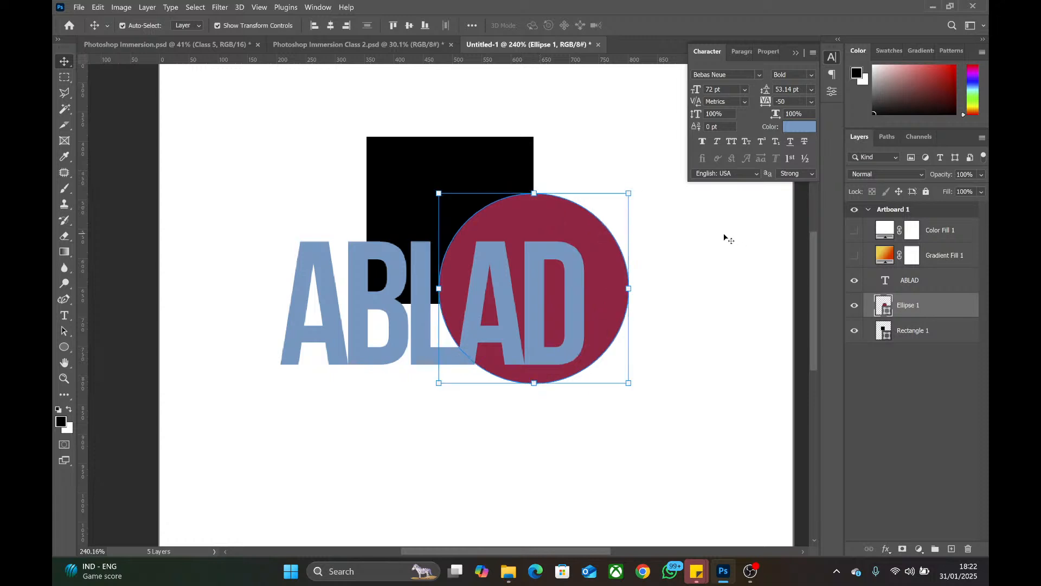
click(451, 163)
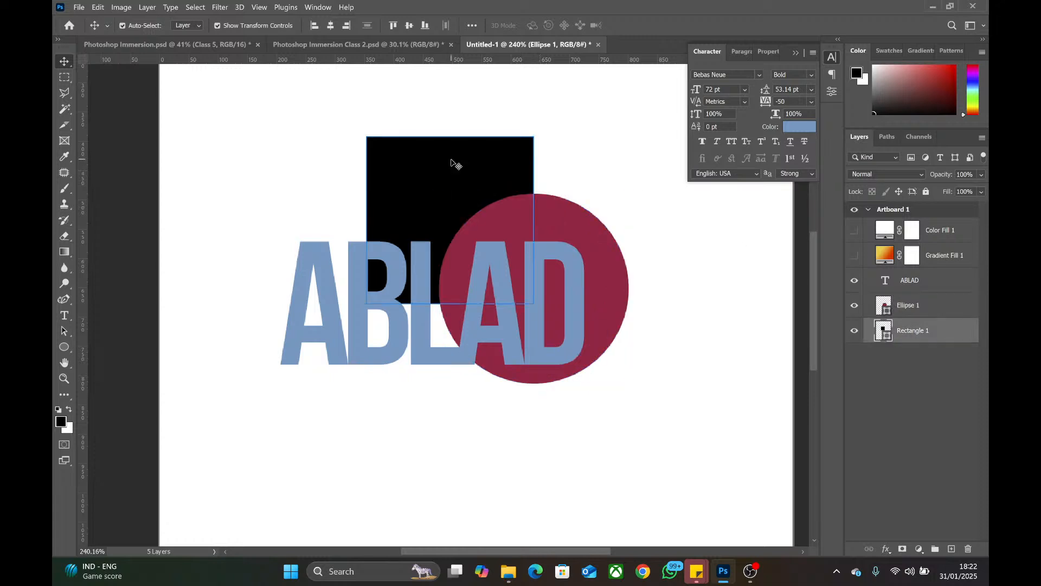
click(451, 162)
scroll(450, 163, down, 4)
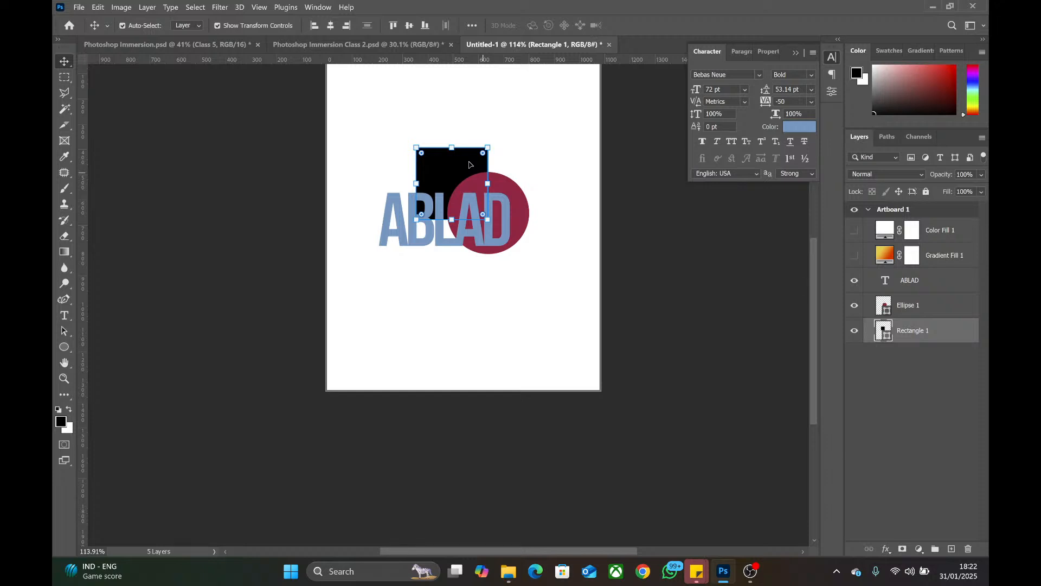
scroll(470, 165, down, 3)
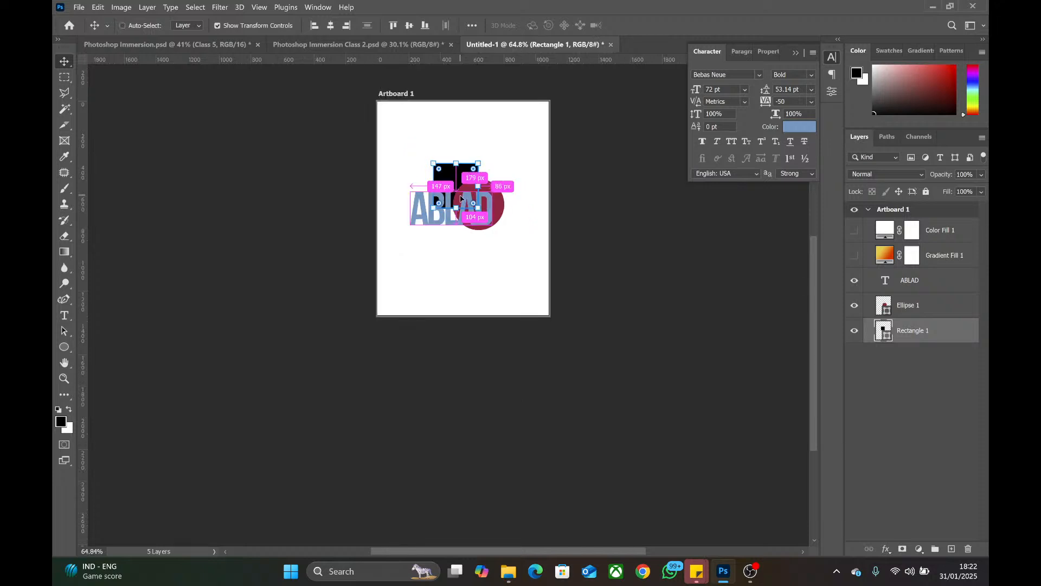
scroll(460, 199, up, 4)
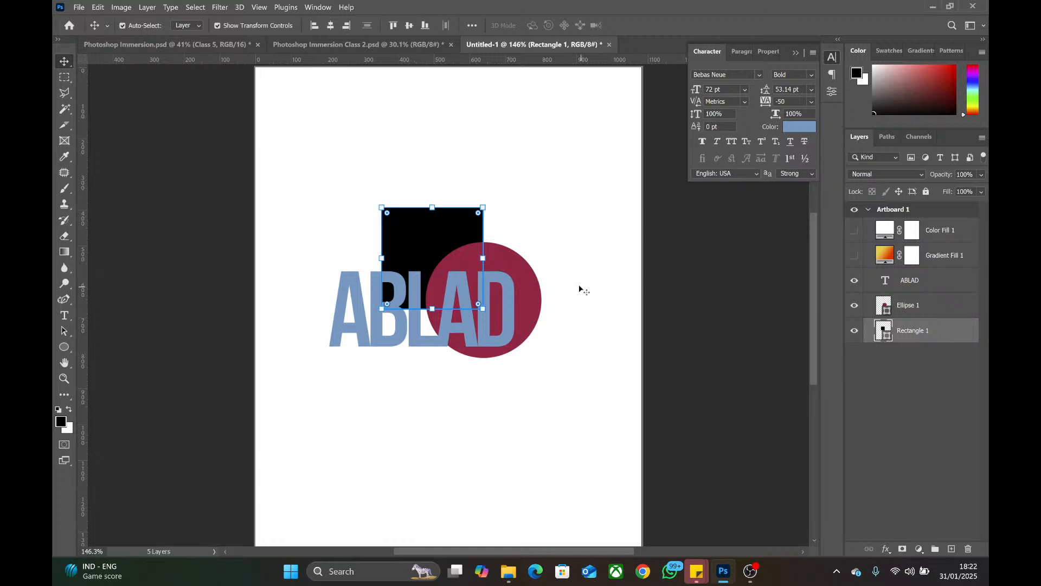
scroll(578, 284, down, 2)
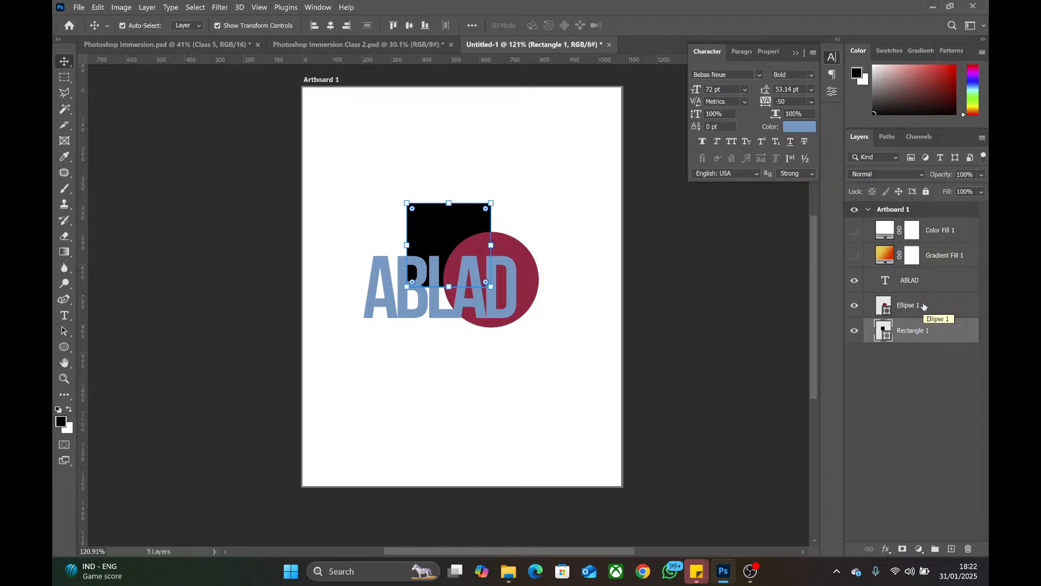
- Lower the ABLAD text layer's opacity to 0% and deselect it
click(513, 277)
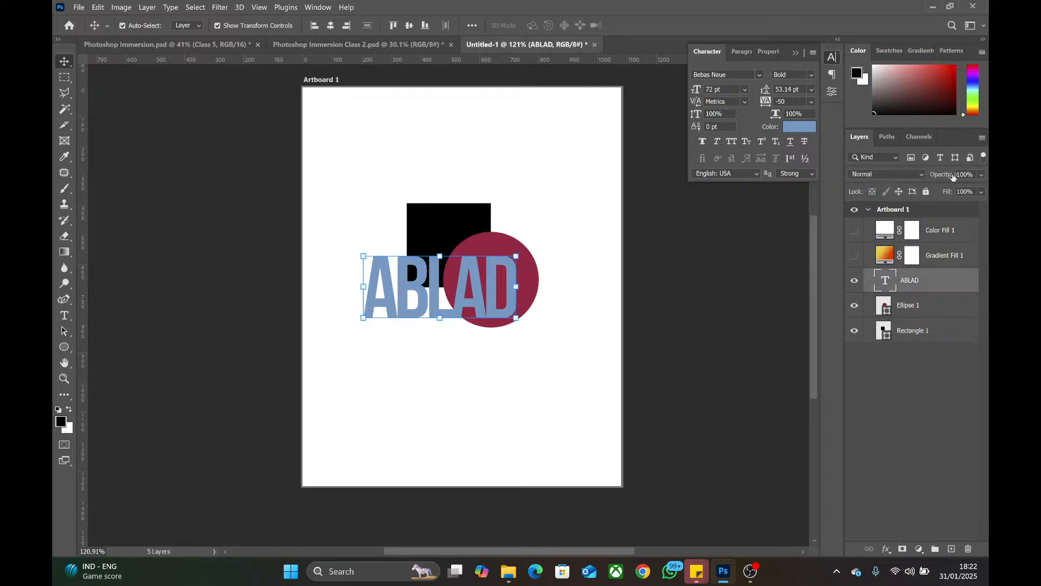
drag(955, 180, 813, 183)
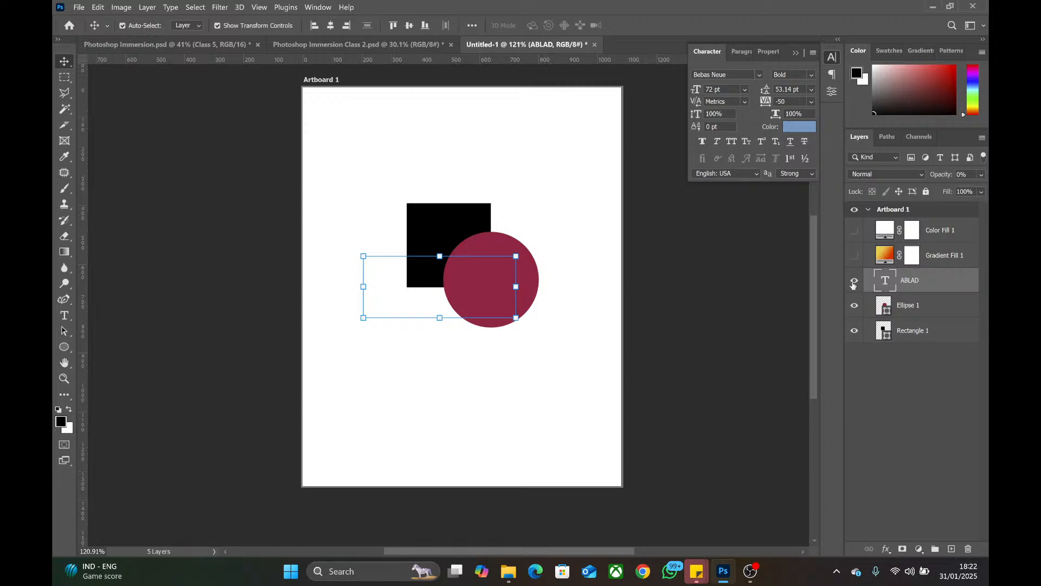
click(694, 277)
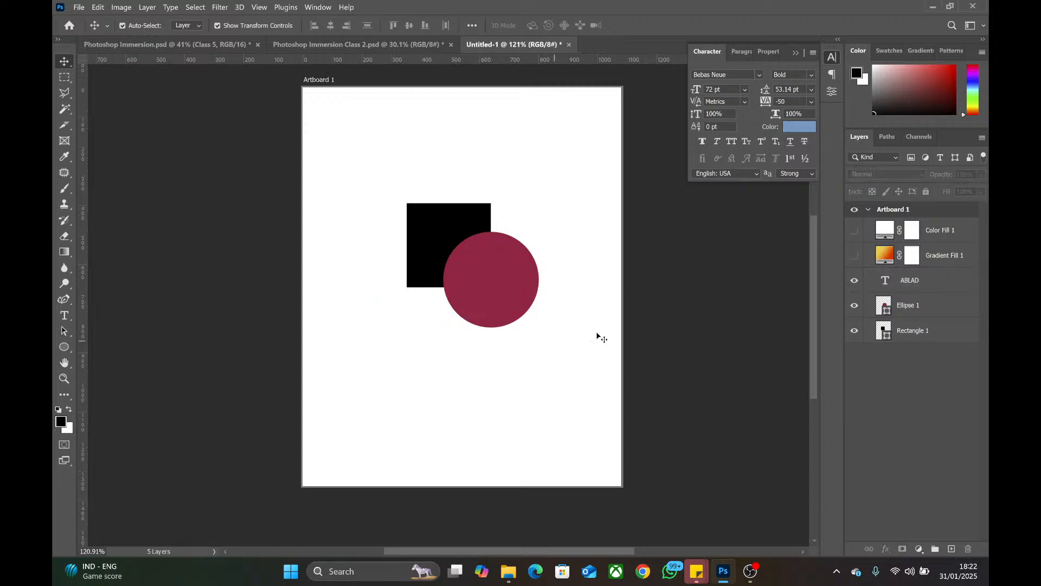
- Select the ABLAD text layer again and raise its opacity to 100%
click(910, 281)
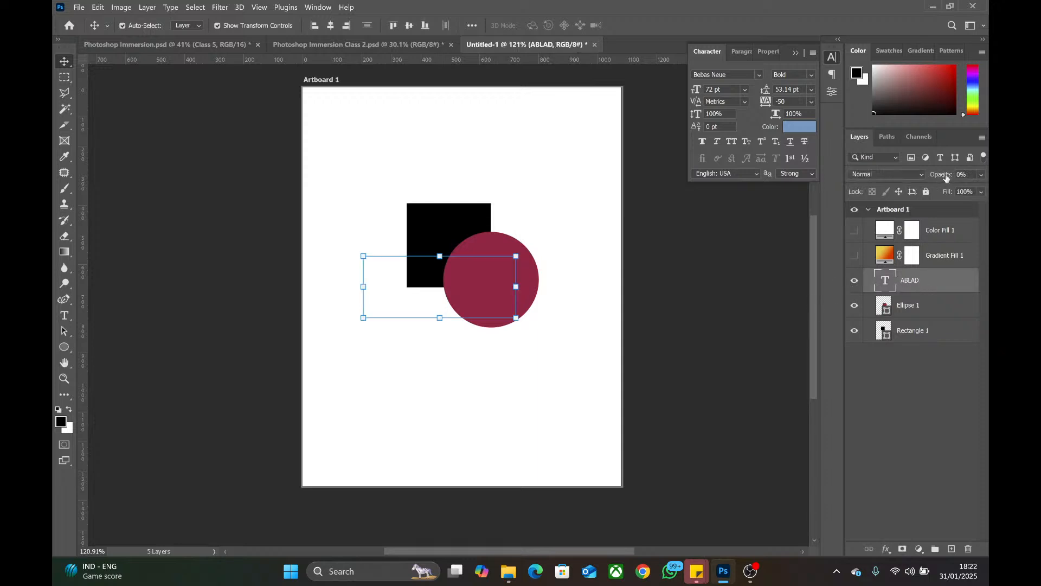
drag(947, 177, 456, 289)
drag(942, 177, 988, 175)
key(Return)
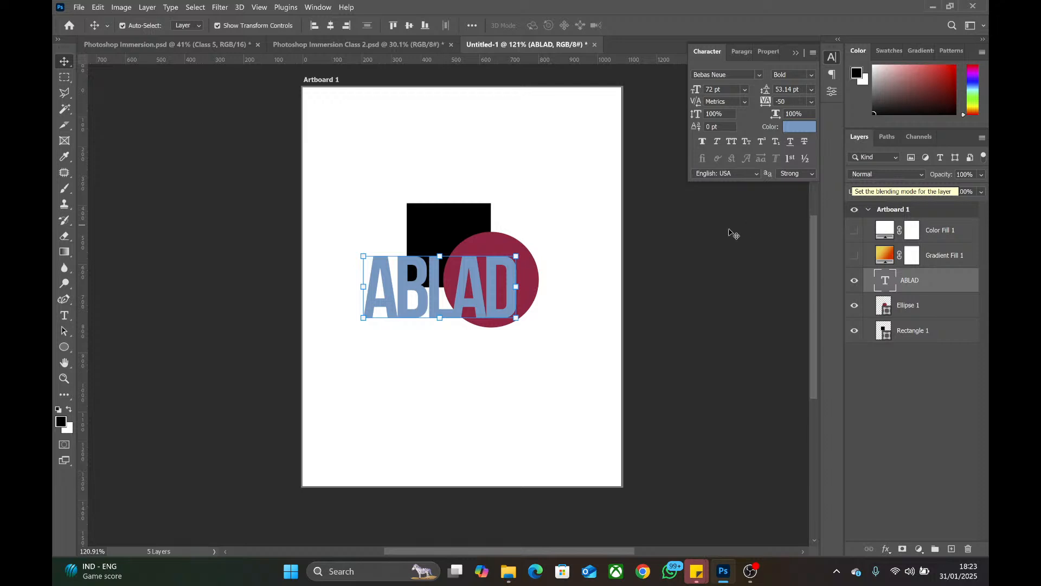
- Change the ABLAD text color to white (ffffff) by sampling the artboard background, and deselect the text
click(801, 128)
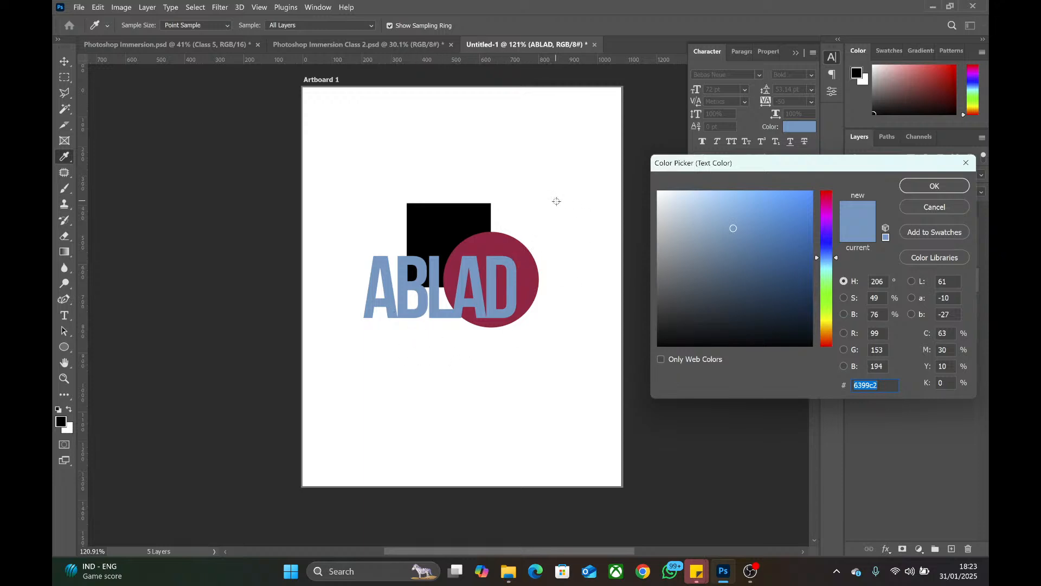
click(551, 131)
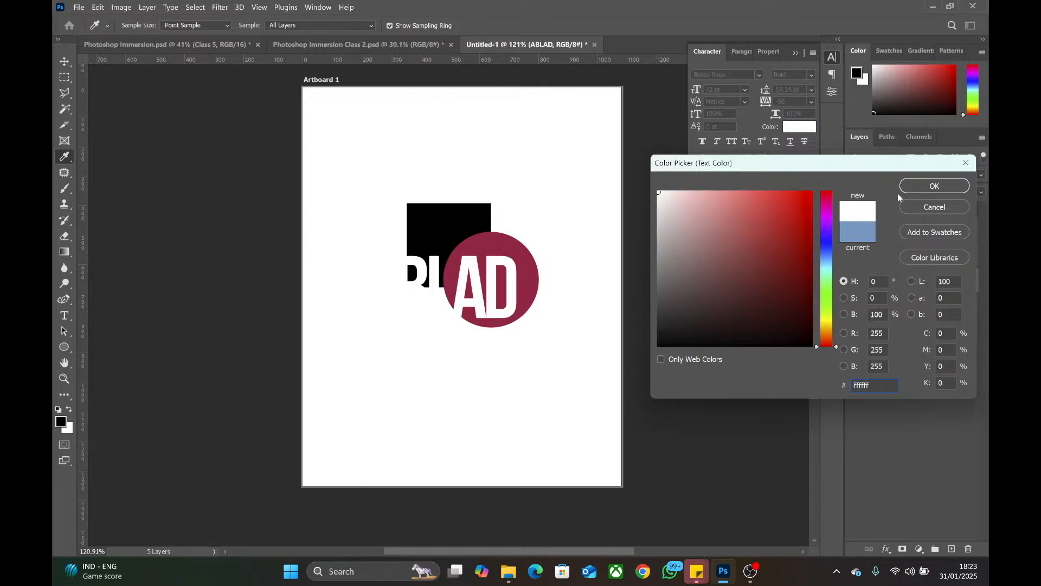
click(934, 186)
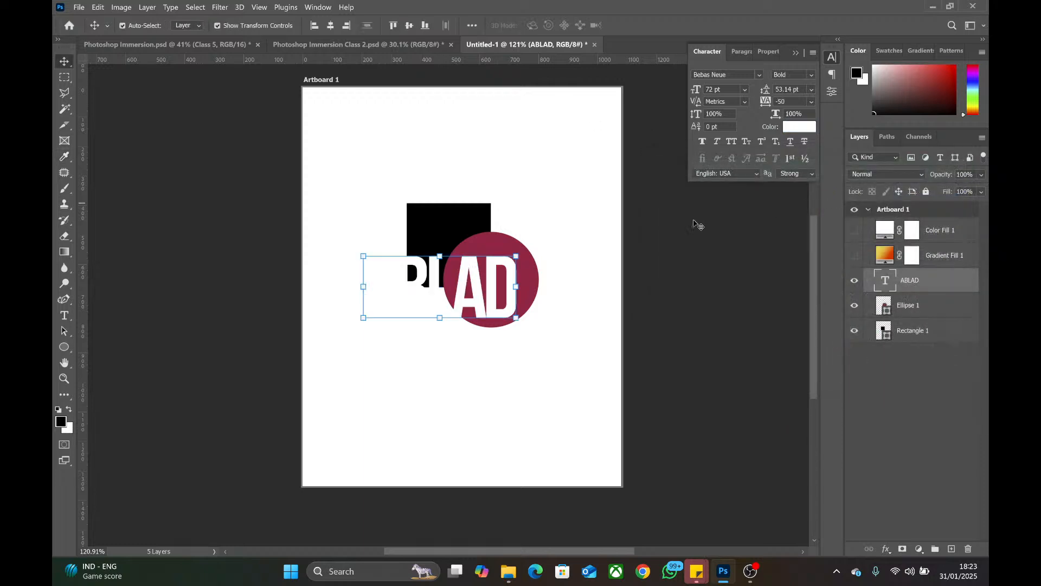
click(706, 285)
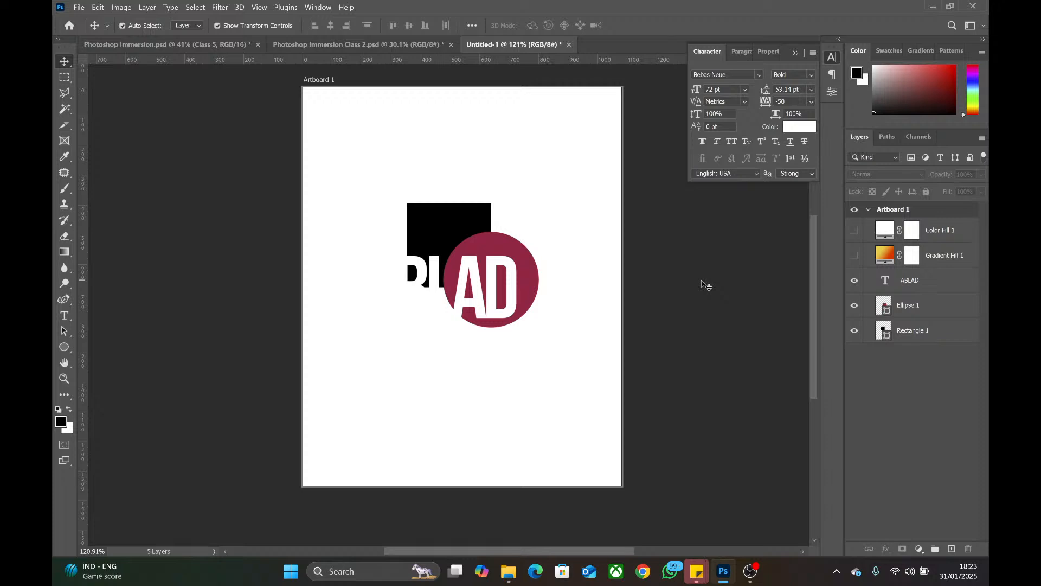
- Move the circle and the black square together up and to the right, clear of the ABLAD text
click(515, 250)
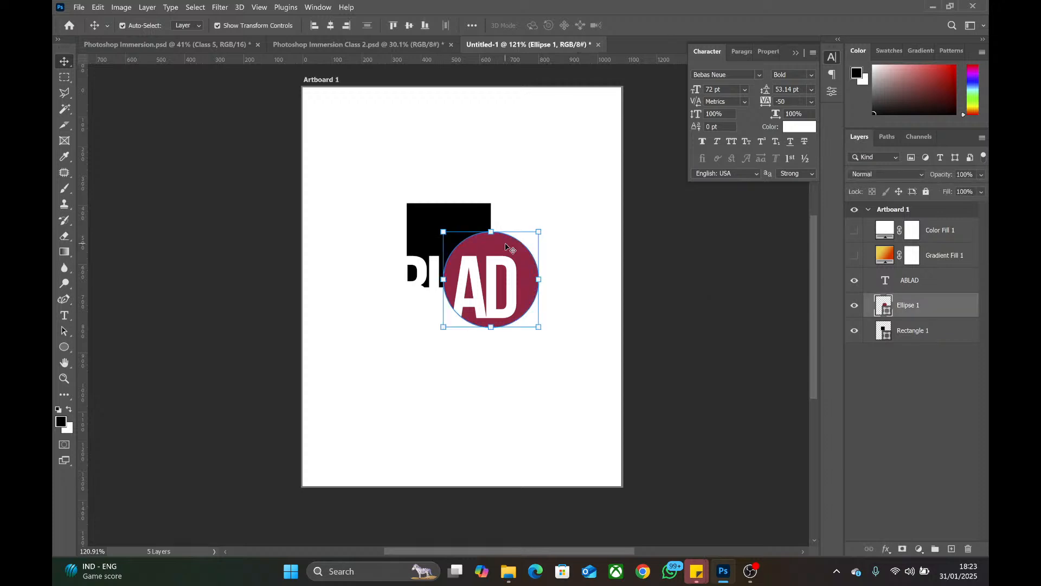
shift+click(417, 218)
drag(418, 218, 473, 148)
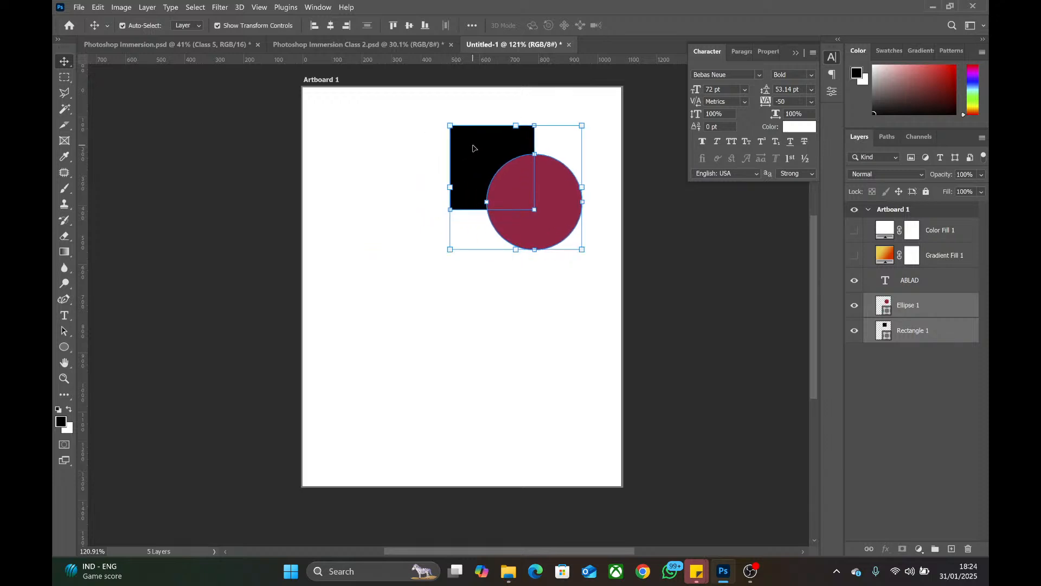
click(705, 355)
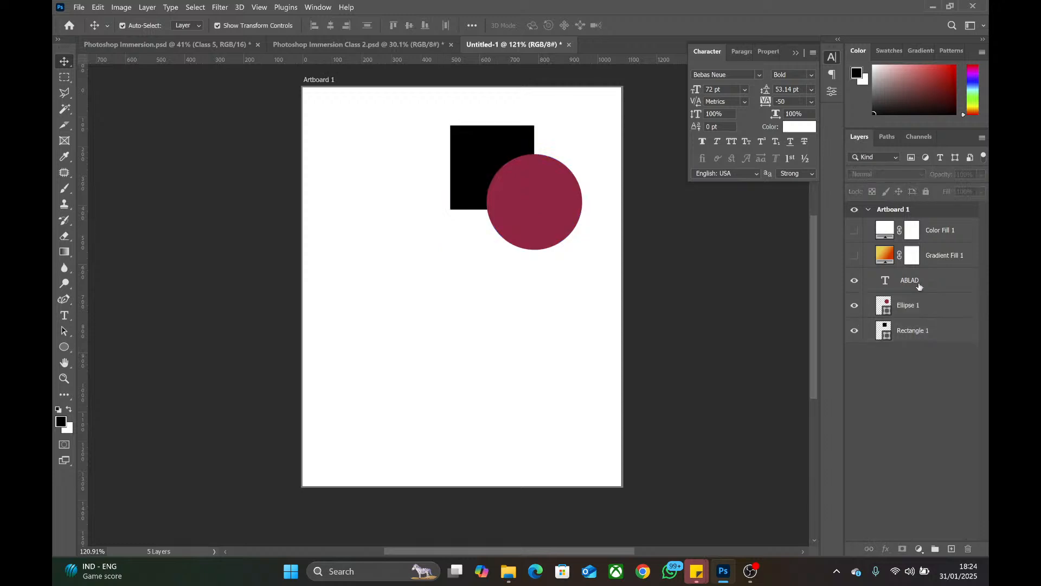
- Recolor the ABLAD text black (000000) by sampling the black square
click(920, 286)
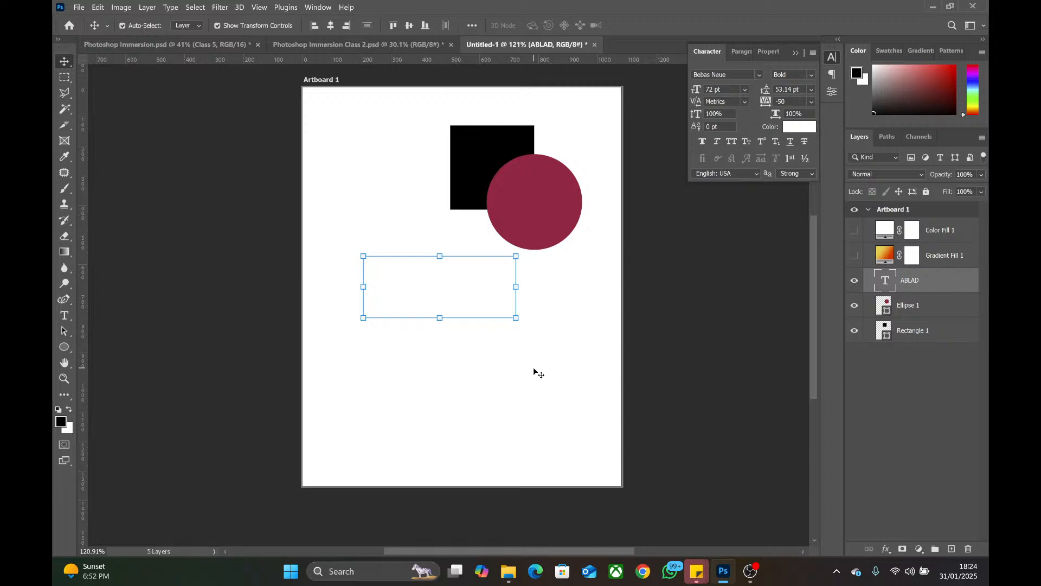
click(806, 126)
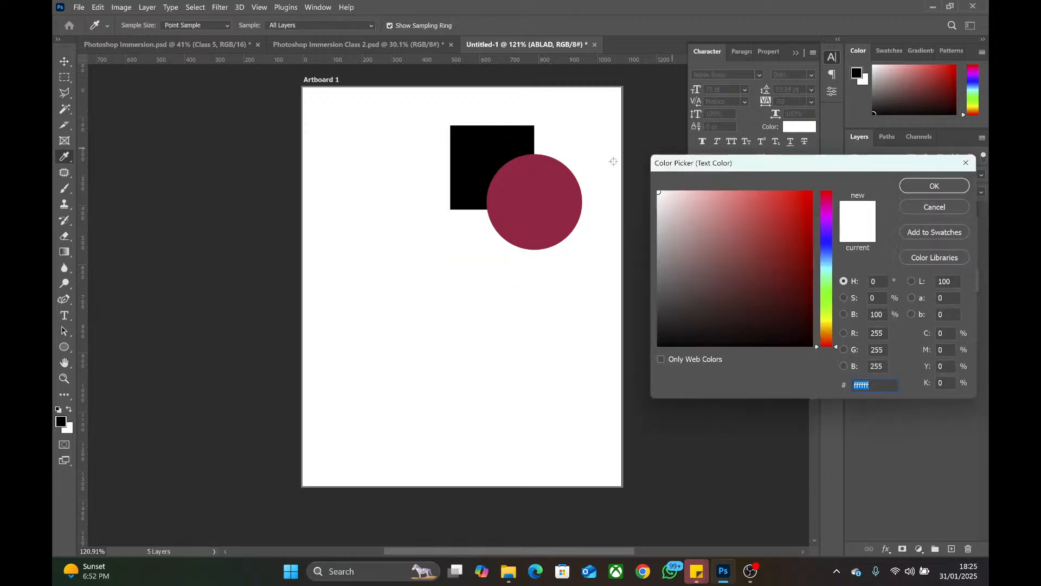
click(513, 153)
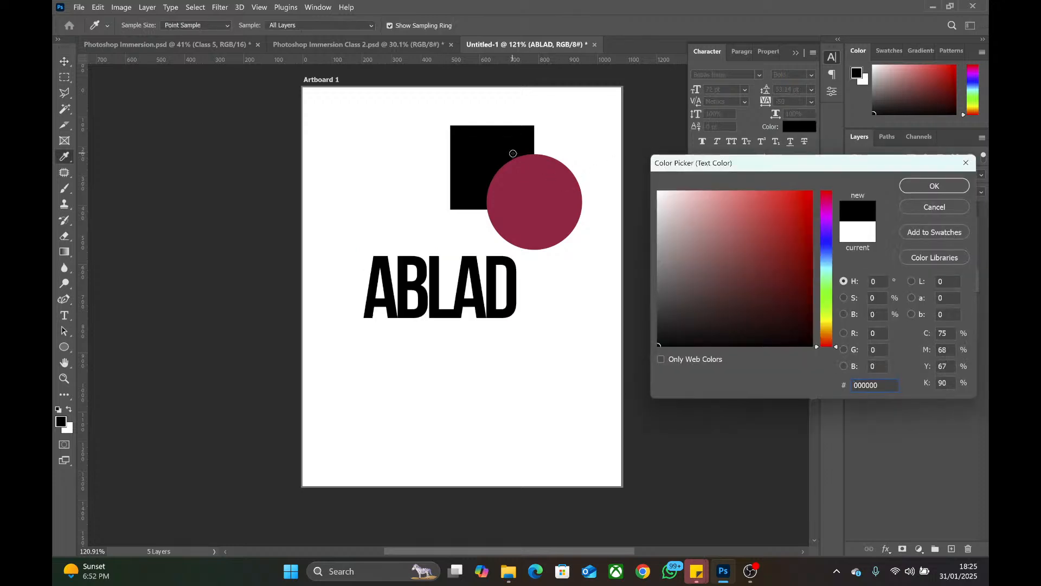
click(937, 187)
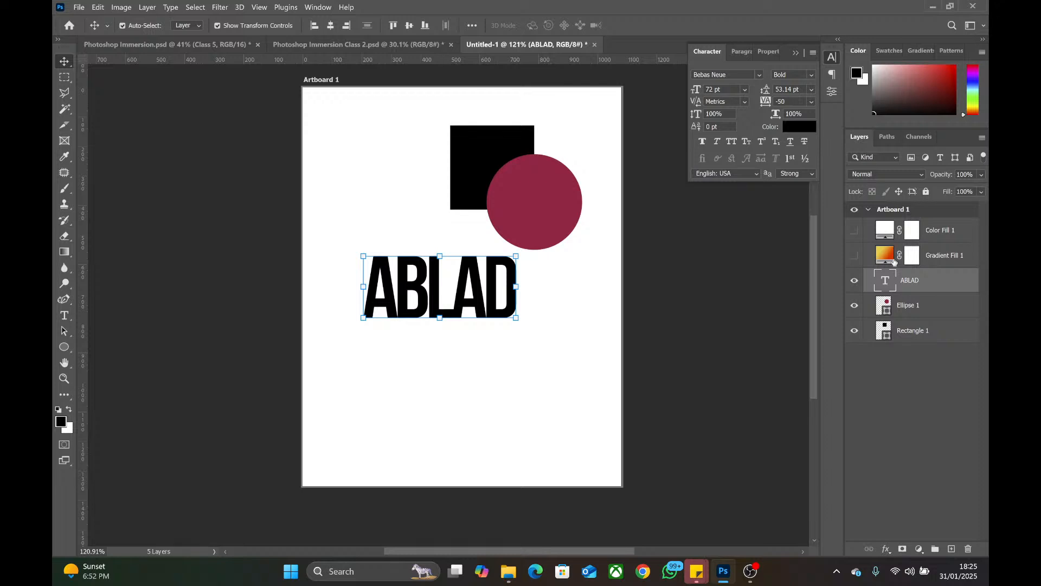
- Toggle the ABLAD layer's visibility off and on, and show the Gradient Fill 1 layer
click(854, 280)
click(855, 281)
click(855, 256)
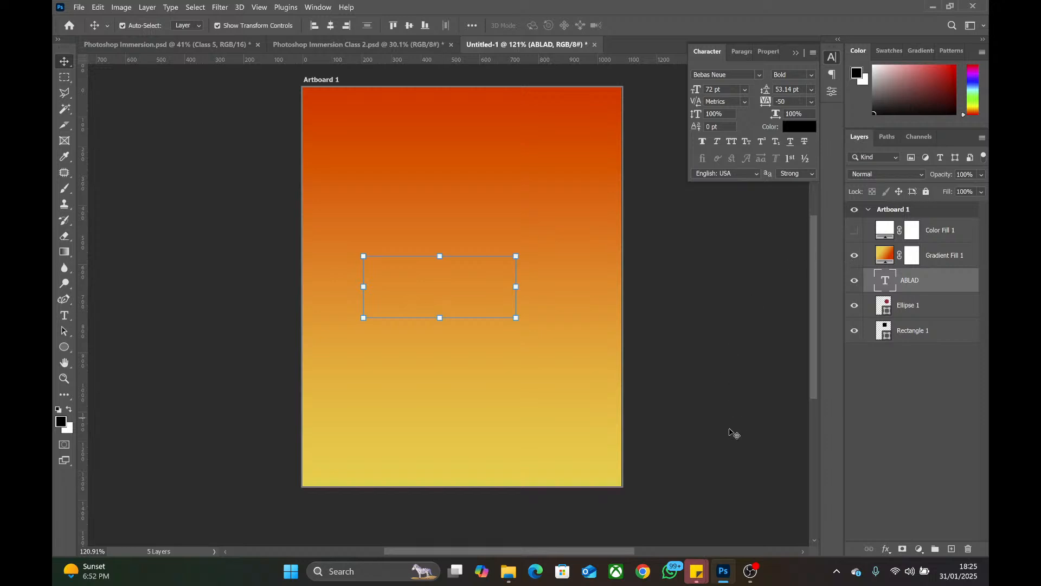
- Switch to OBS, refresh the YouTube Live Control Panel several times to check the stream status, and return to Photoshop
click(750, 575)
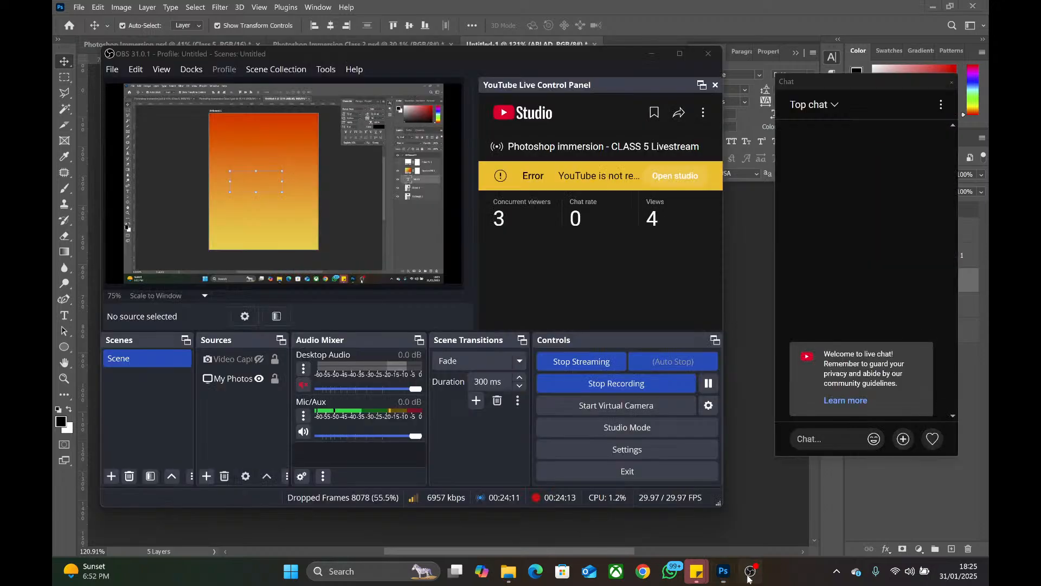
click(704, 114)
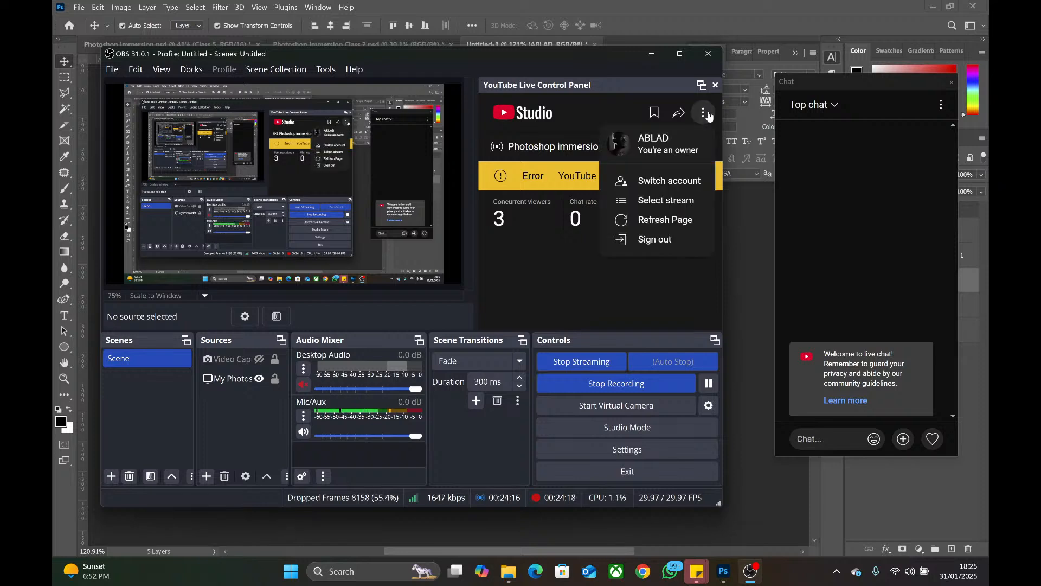
click(676, 227)
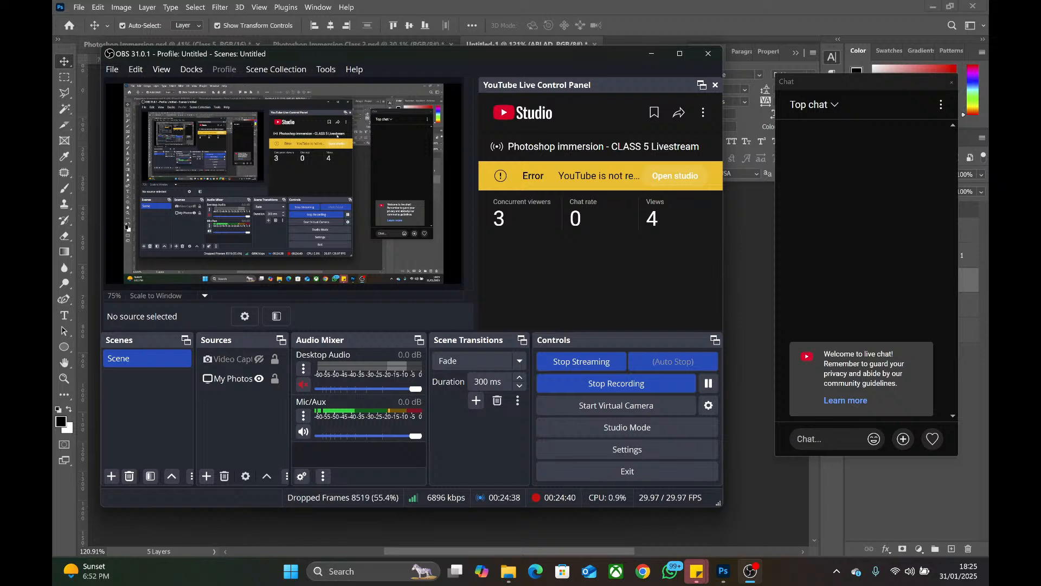
click(703, 112)
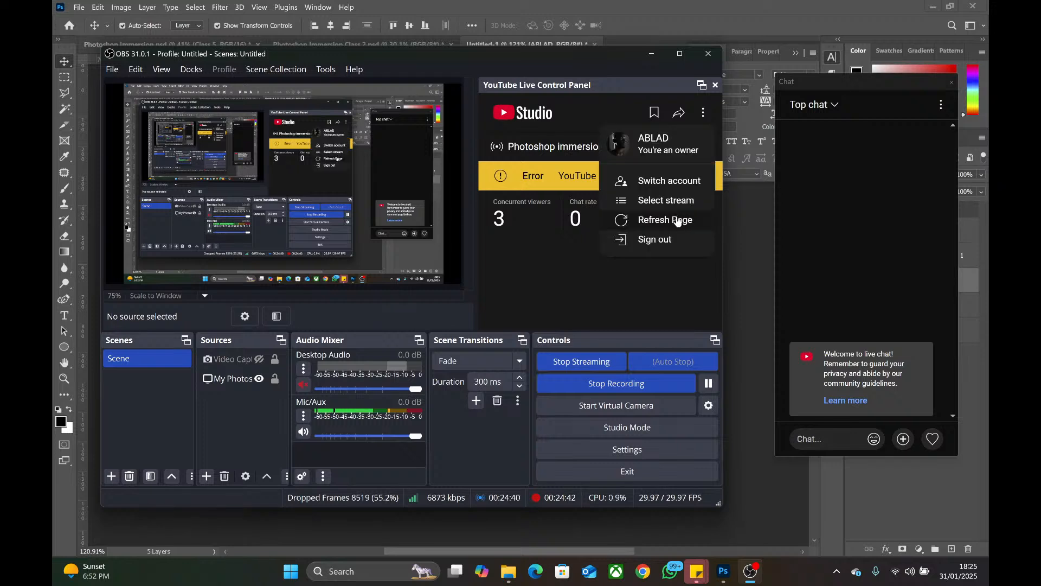
click(676, 219)
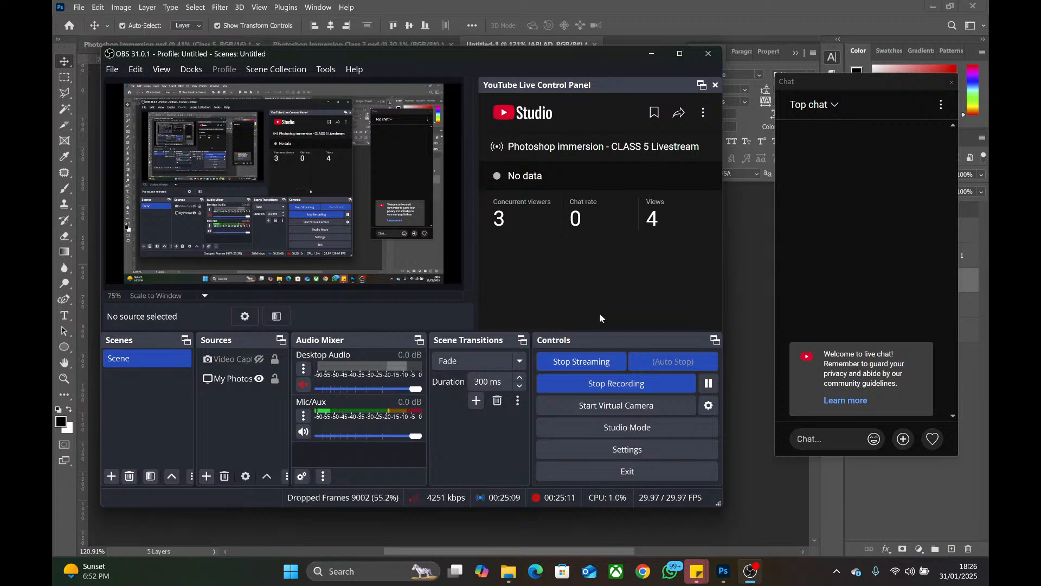
click(704, 112)
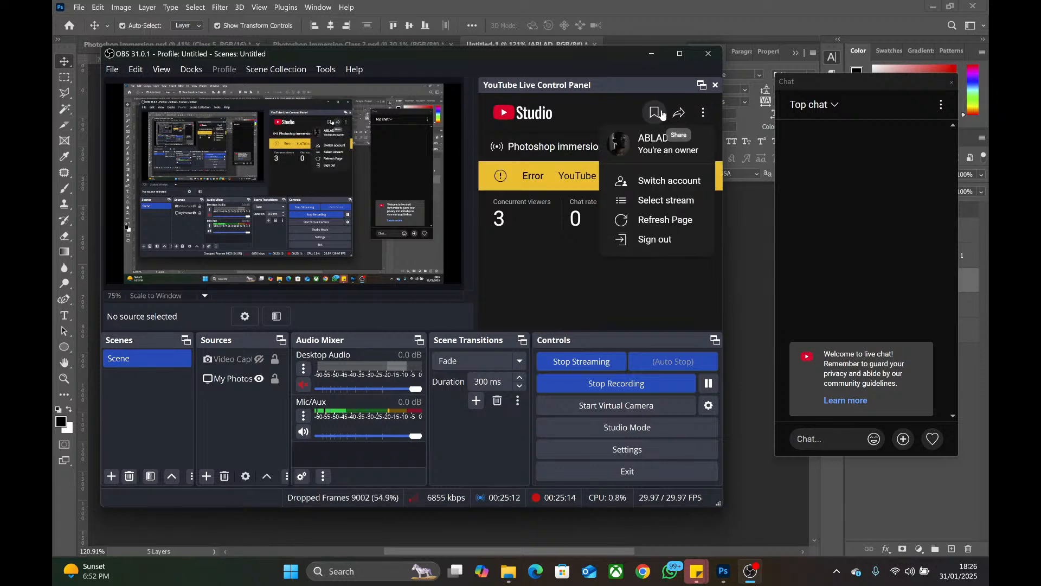
click(666, 219)
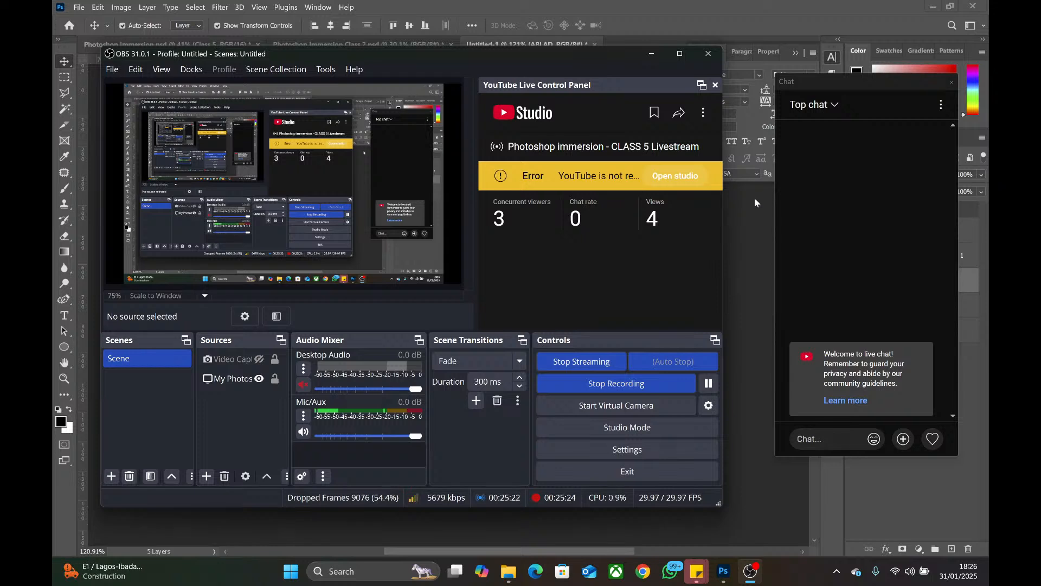
click(756, 507)
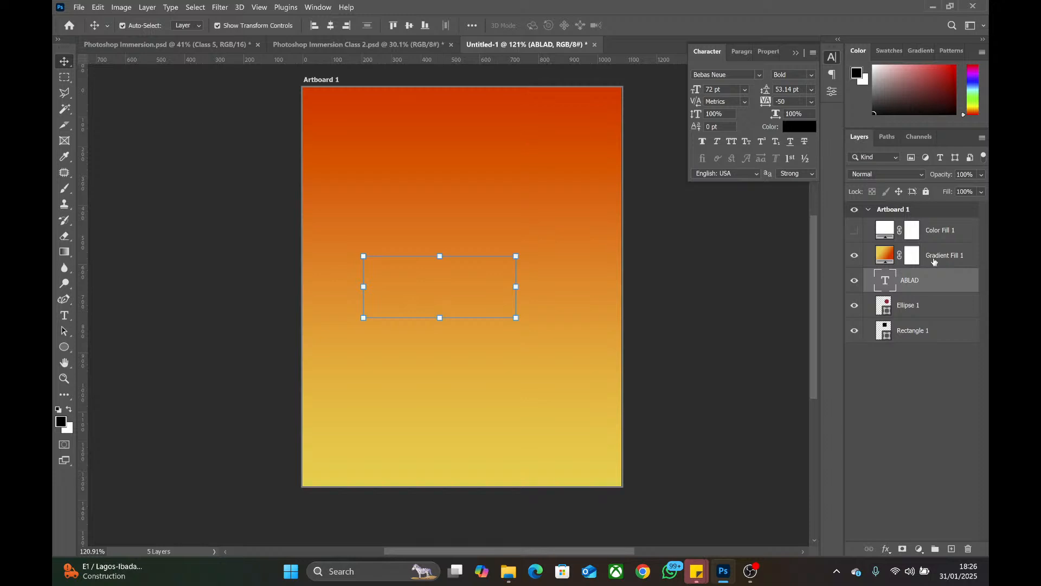
- Move the Gradient Fill 1 layer below the ABLAD text, and raise the Ellipse 1 layer to sit between them
click(935, 261)
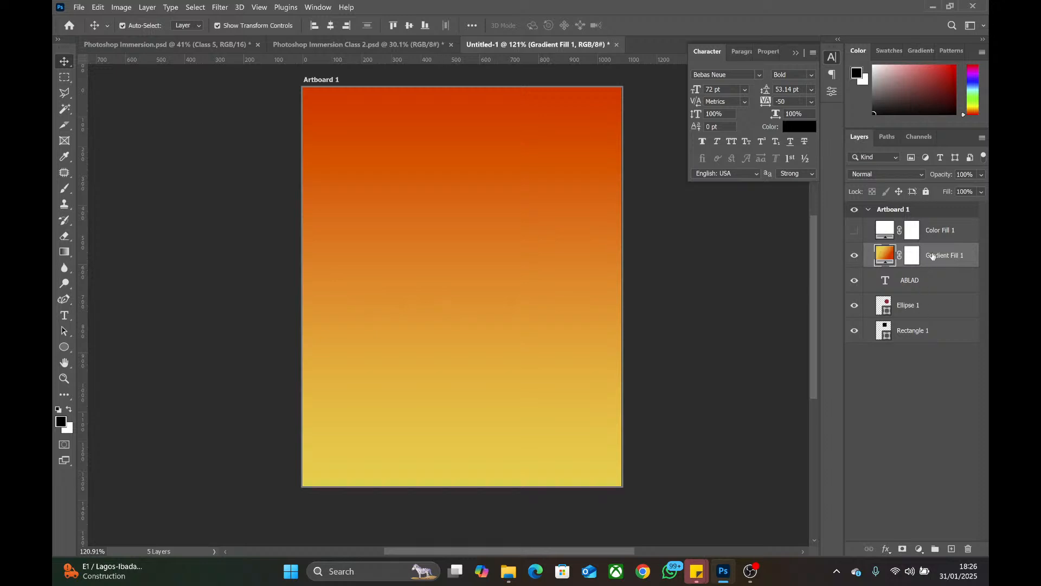
drag(934, 255, 935, 286)
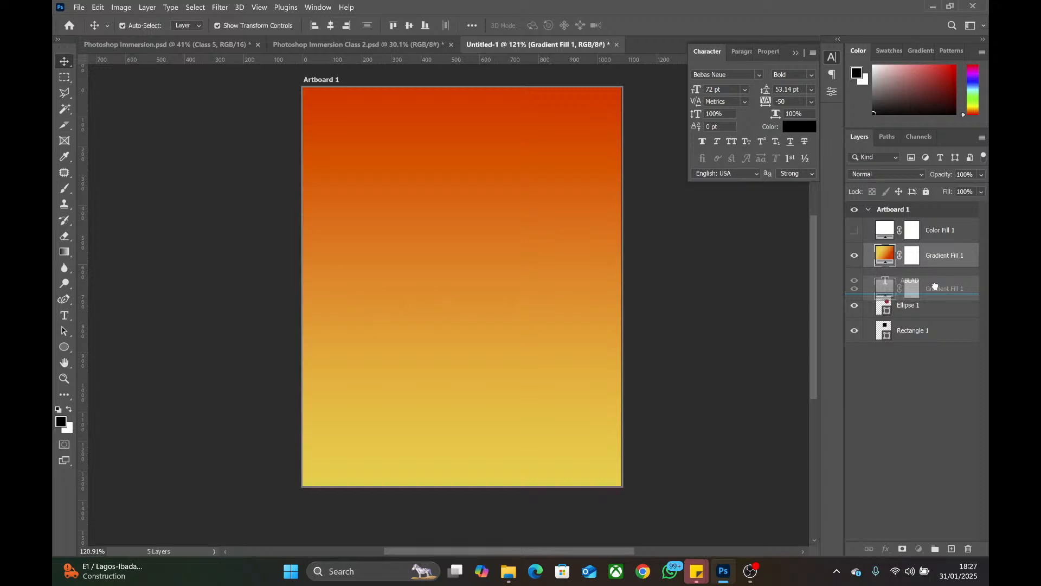
drag(935, 286, 936, 289)
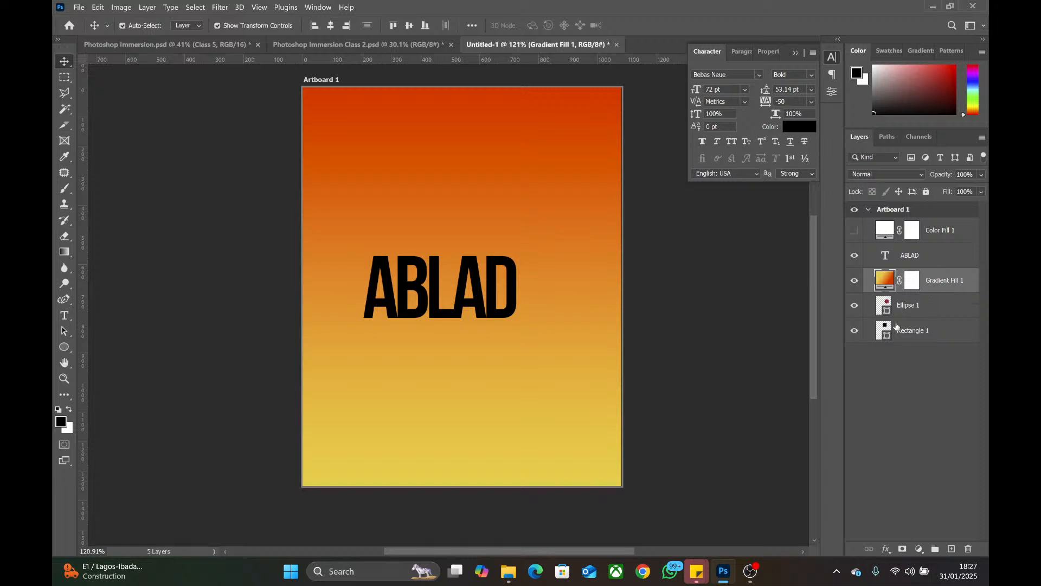
click(918, 307)
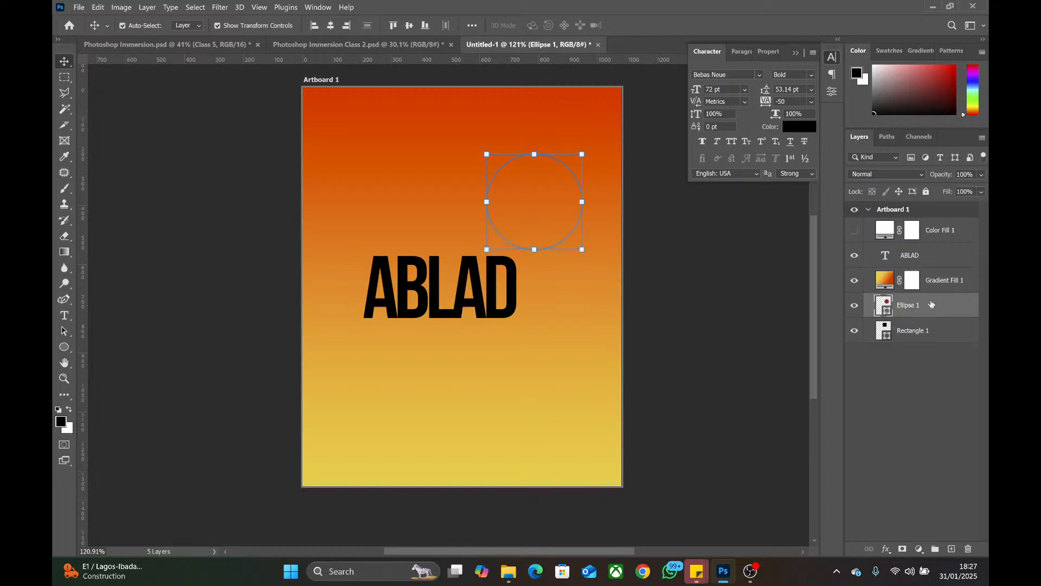
drag(932, 304, 934, 272)
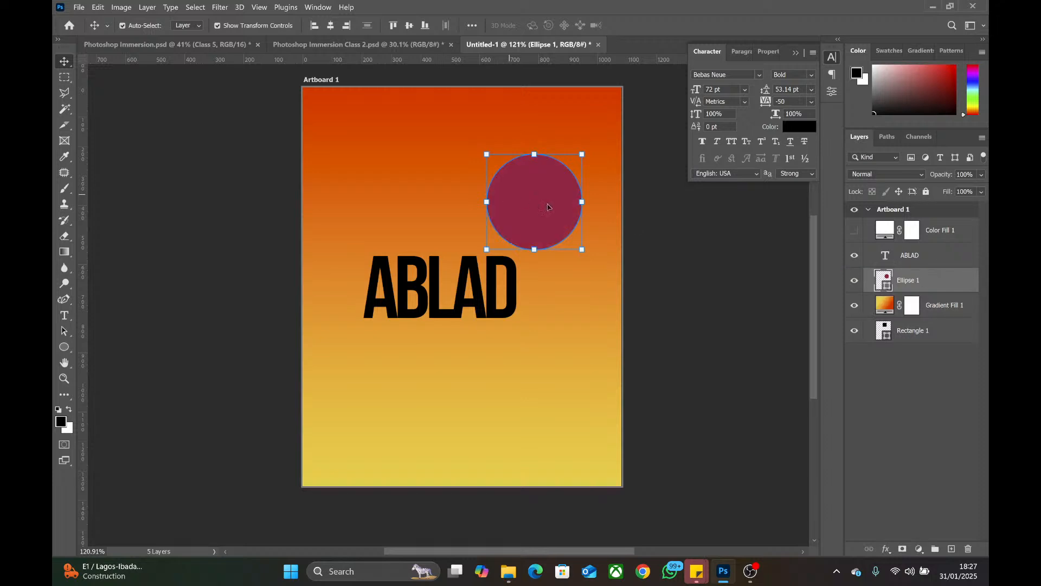
- Move the Rectangle 1 layer above Gradient Fill 1, directly below Ellipse 1, and deselect it
click(663, 230)
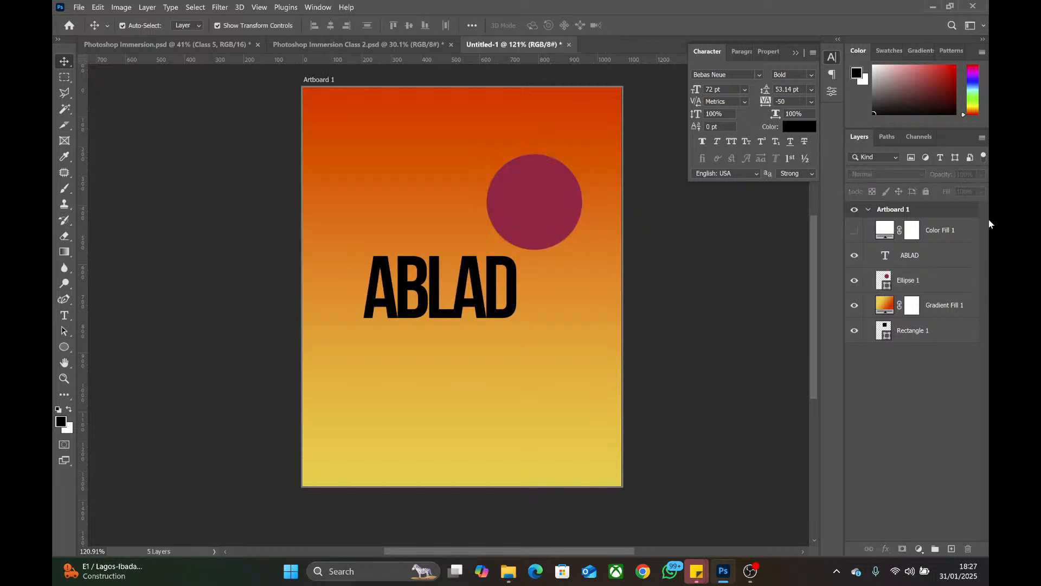
click(914, 330)
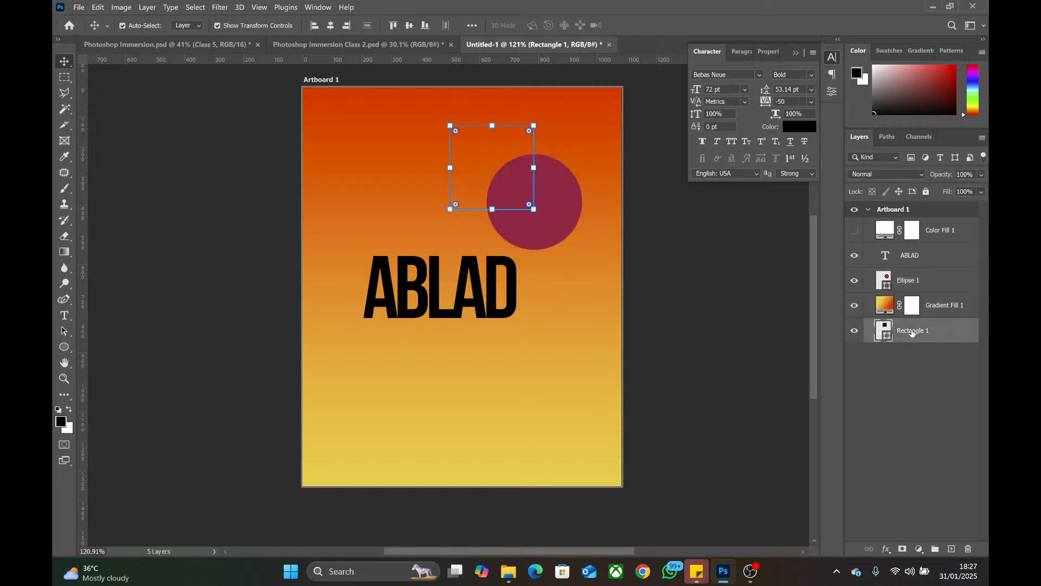
drag(914, 330, 921, 302)
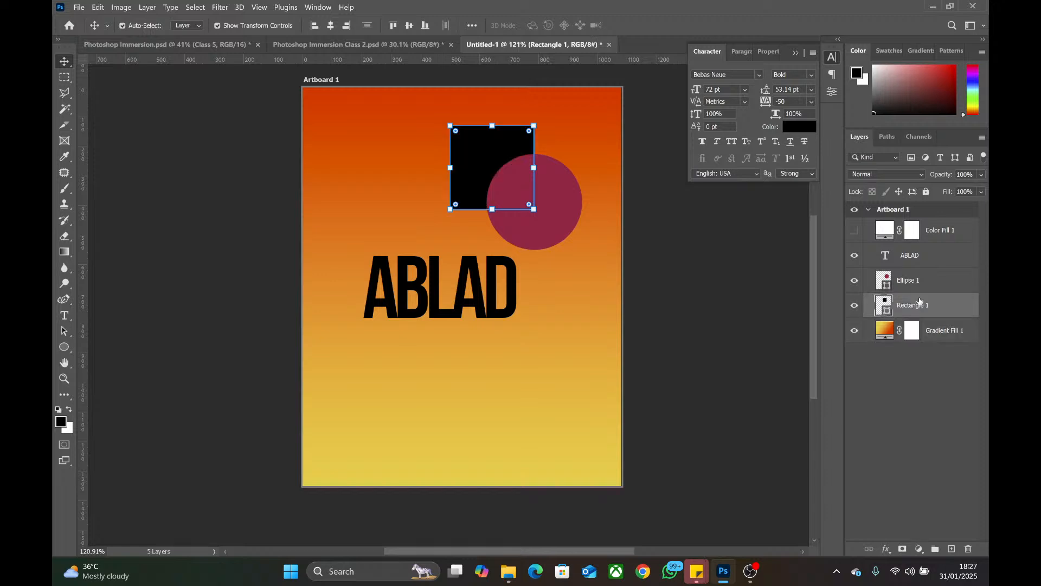
click(677, 364)
- Replace the ABLAD text with ROAD and commit the text edit
scroll(378, 322, down, 4)
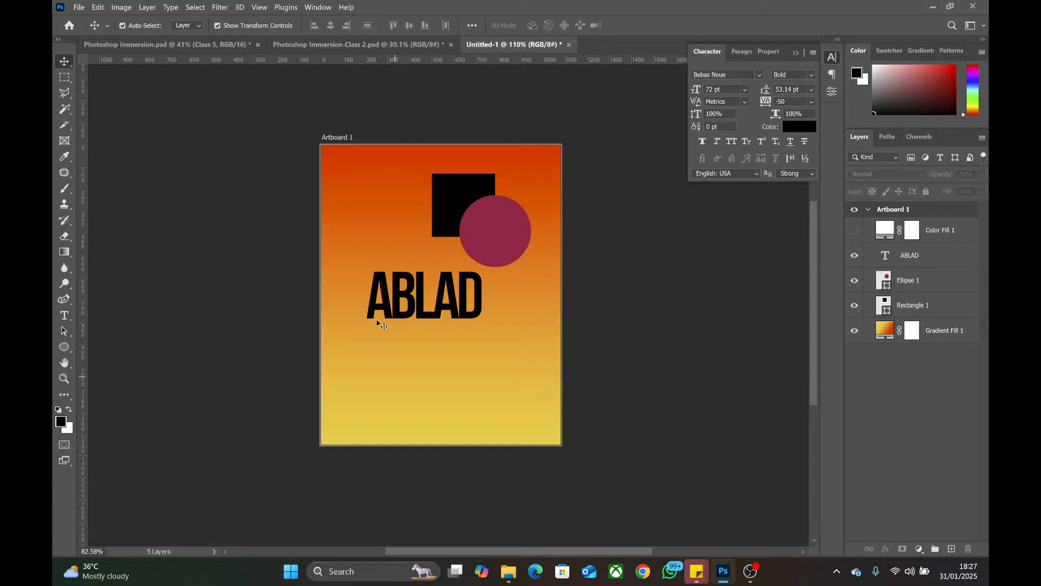
scroll(460, 265, up, 1)
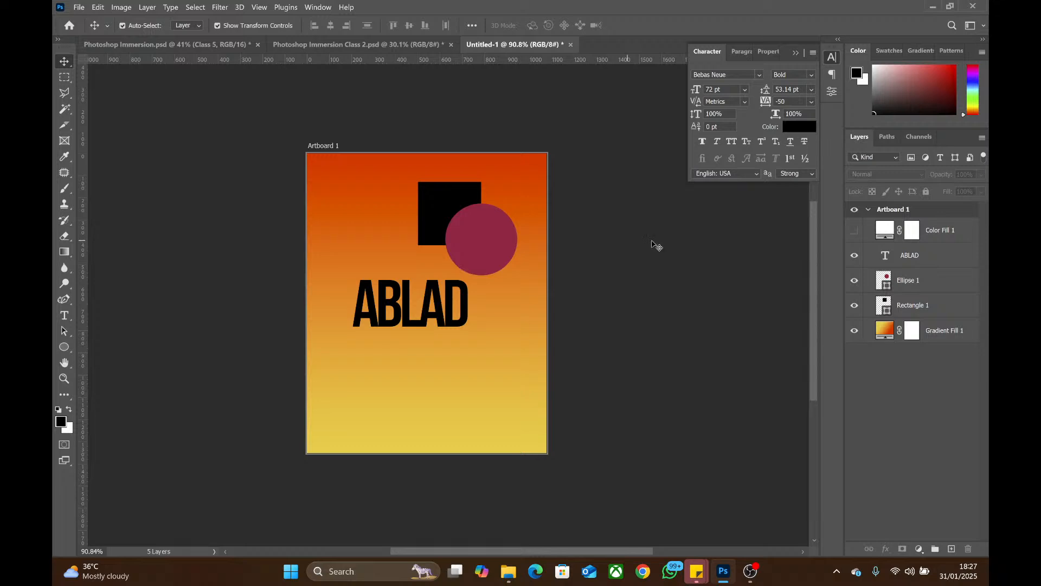
scroll(461, 325, up, 2)
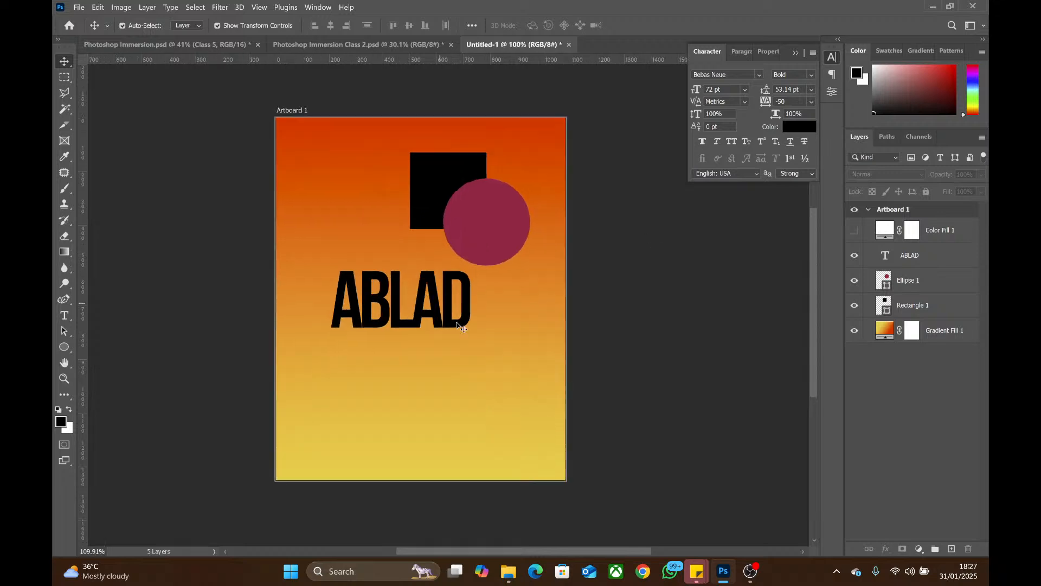
scroll(505, 307, up, 1)
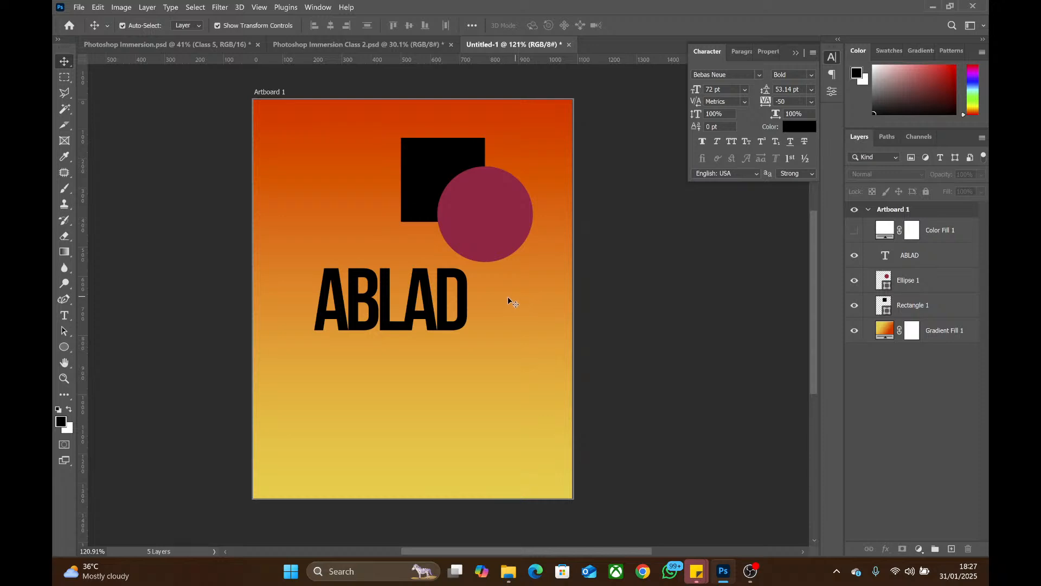
click(448, 294)
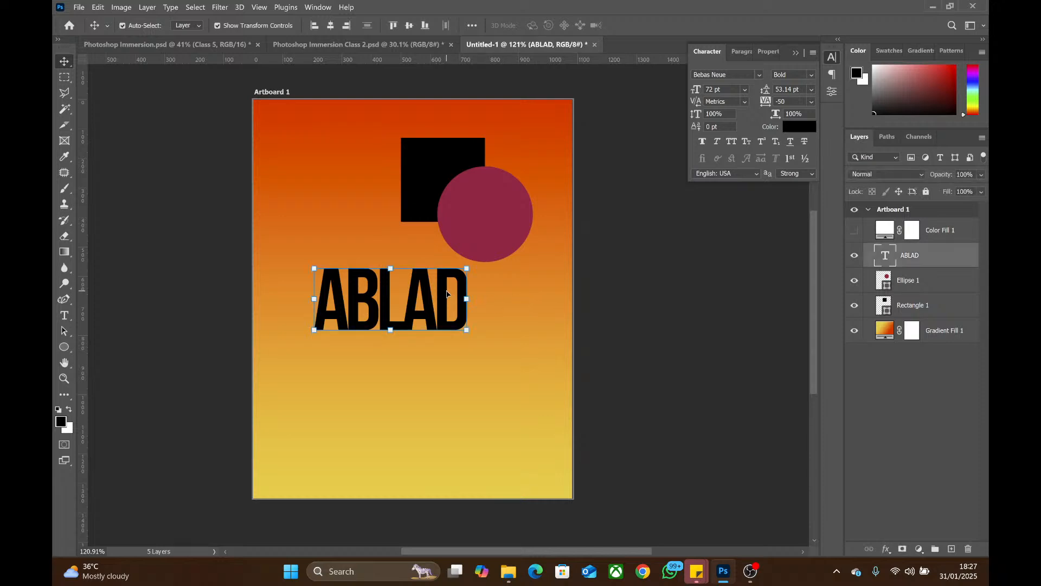
double_click(448, 294)
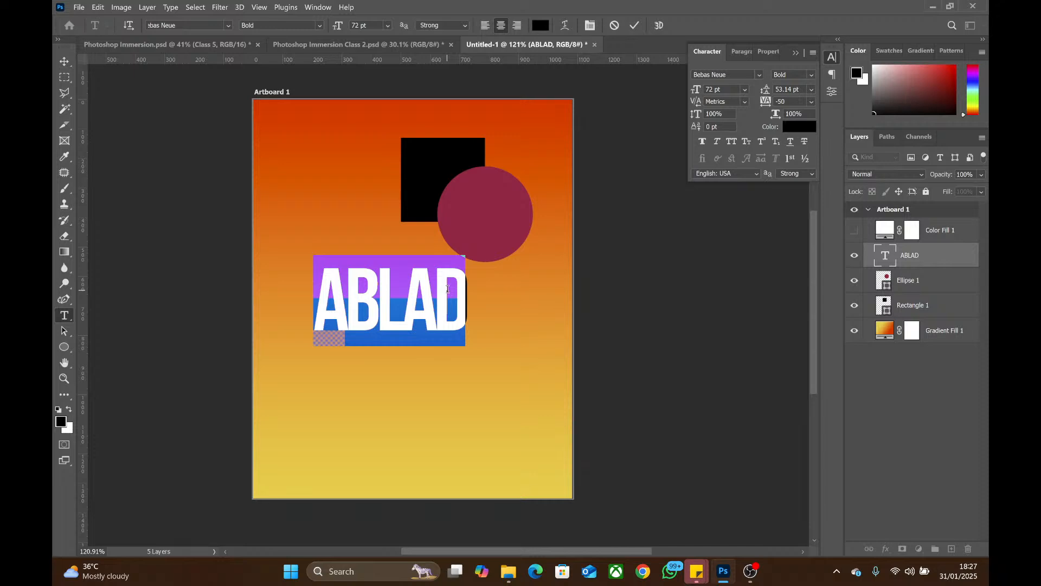
text(R)
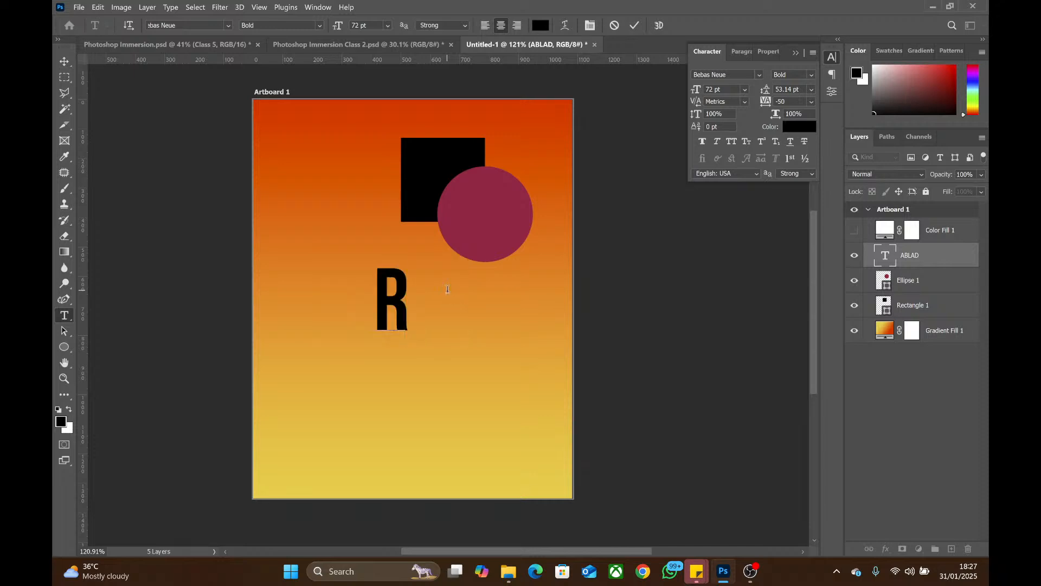
text(OAD)
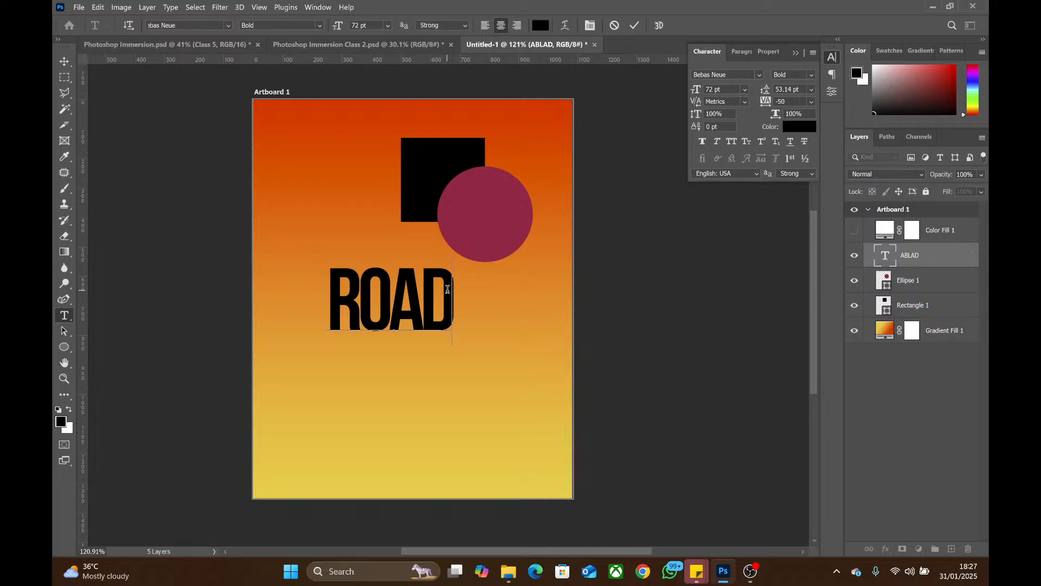
click(635, 25)
key(v)
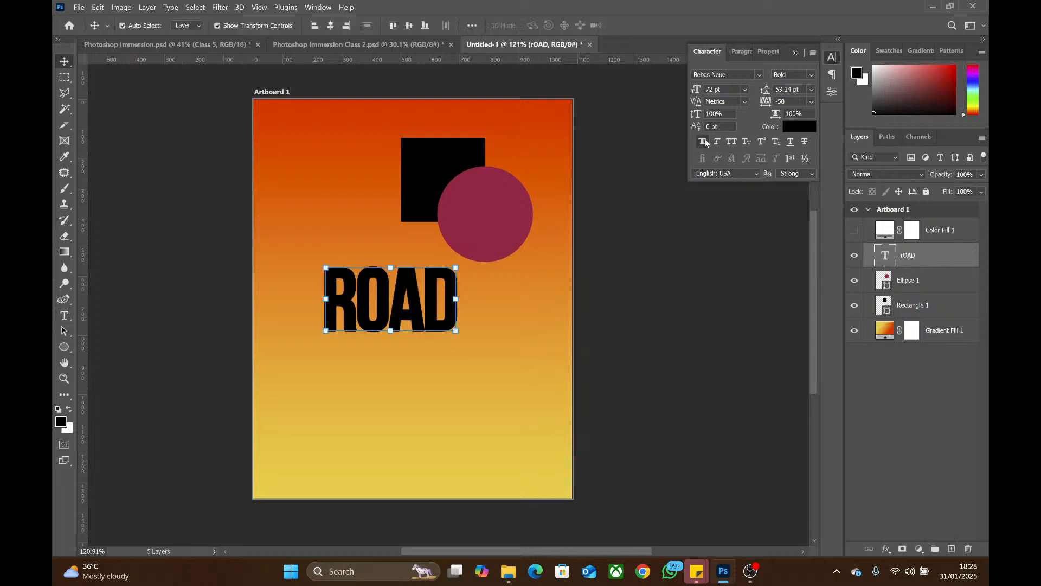